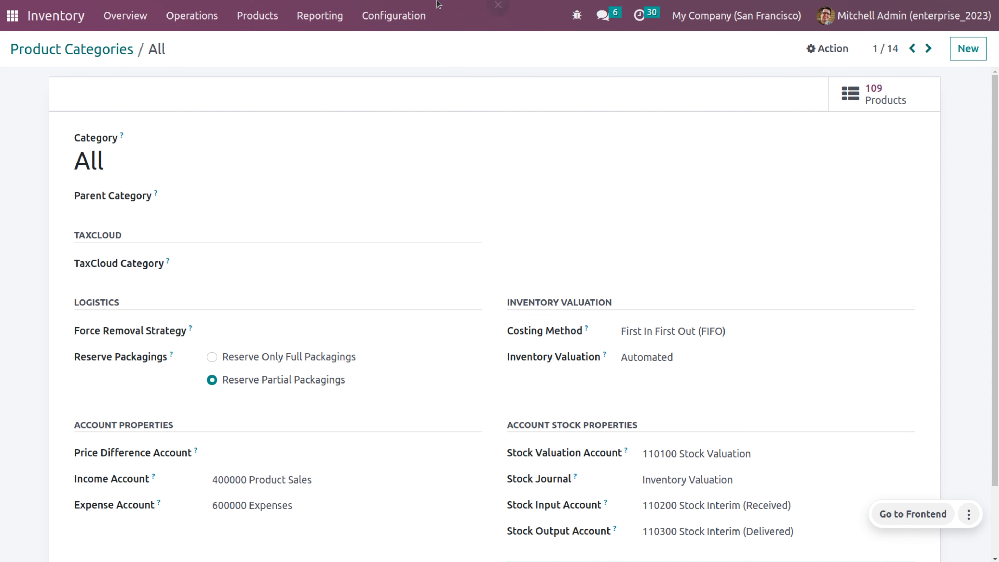
Step: Search the Inventory settings for "lande" to check the Landed Costs option
click(405, 14)
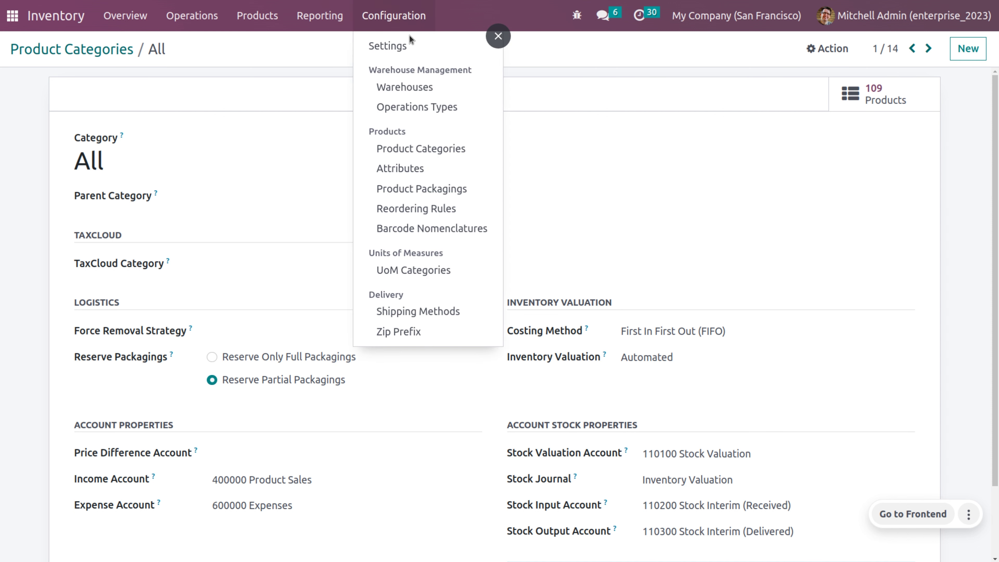
click(407, 45)
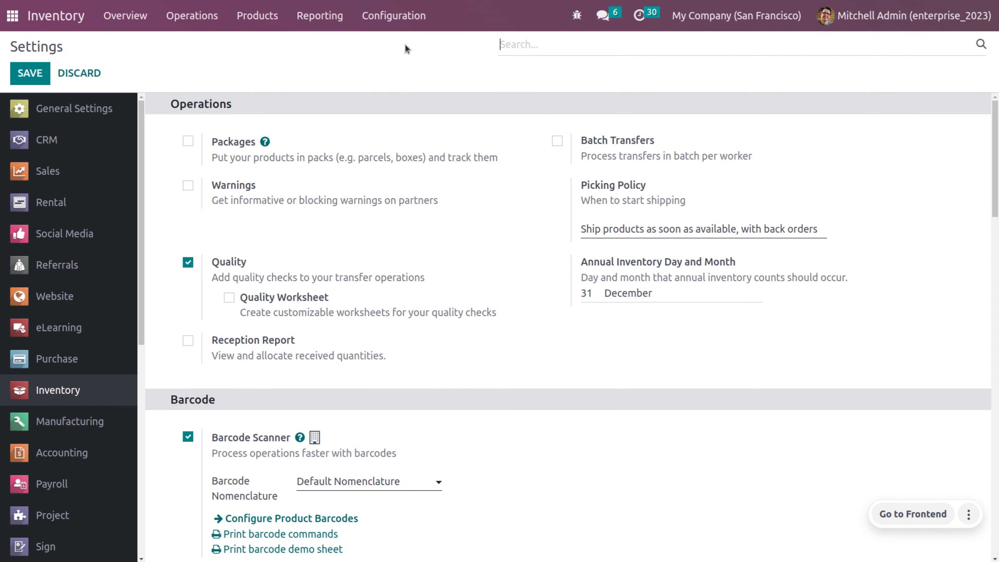
text(lande)
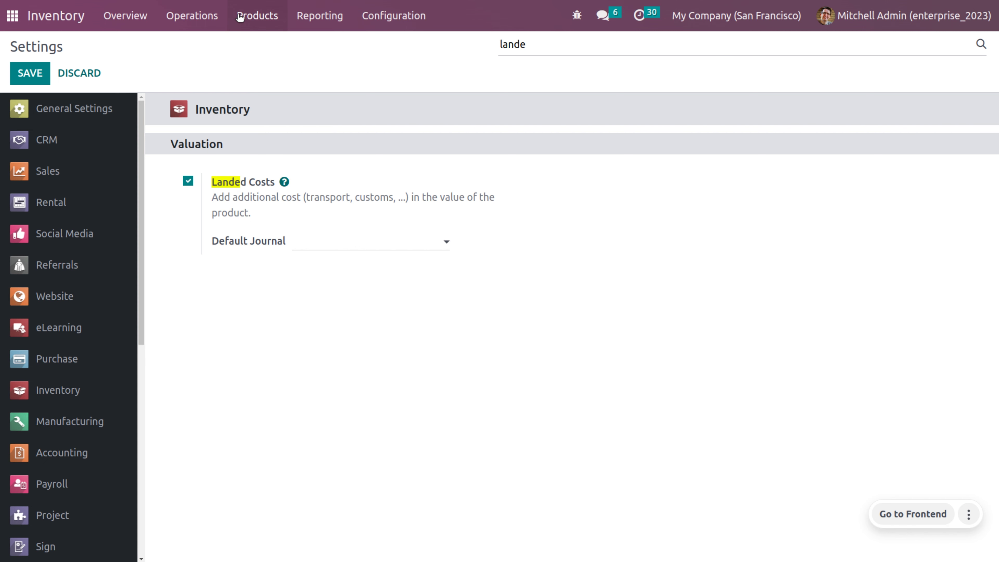
Step: Search all products without the default filter for "transportation", then open the Transportation product's purchase settings
click(257, 16)
click(261, 44)
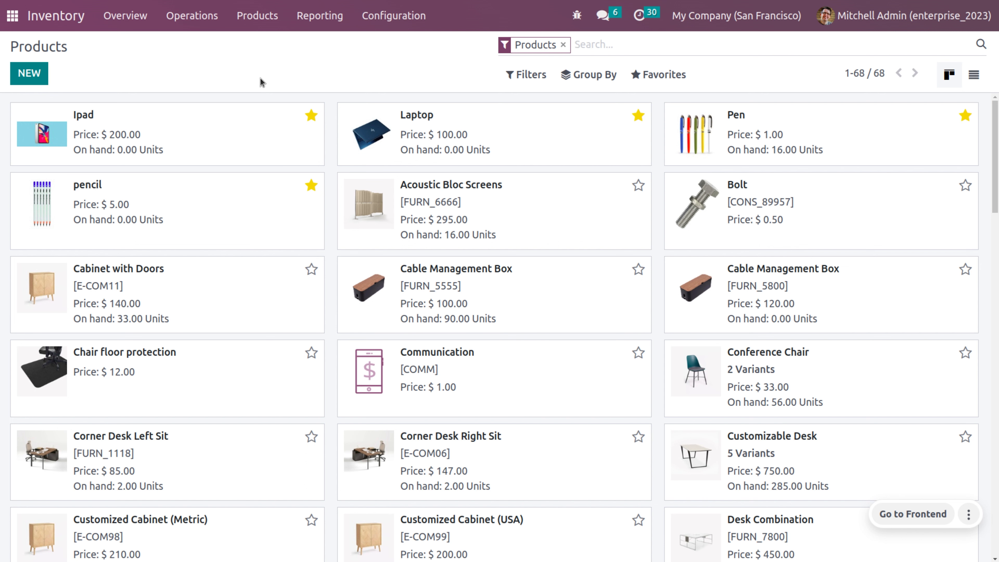
click(562, 45)
text(tr)
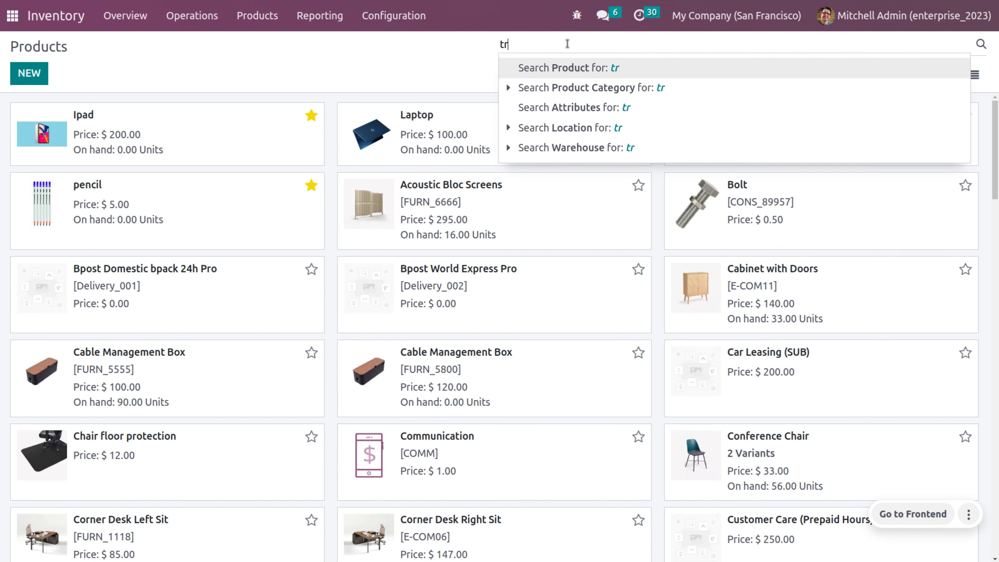
text(ansporta)
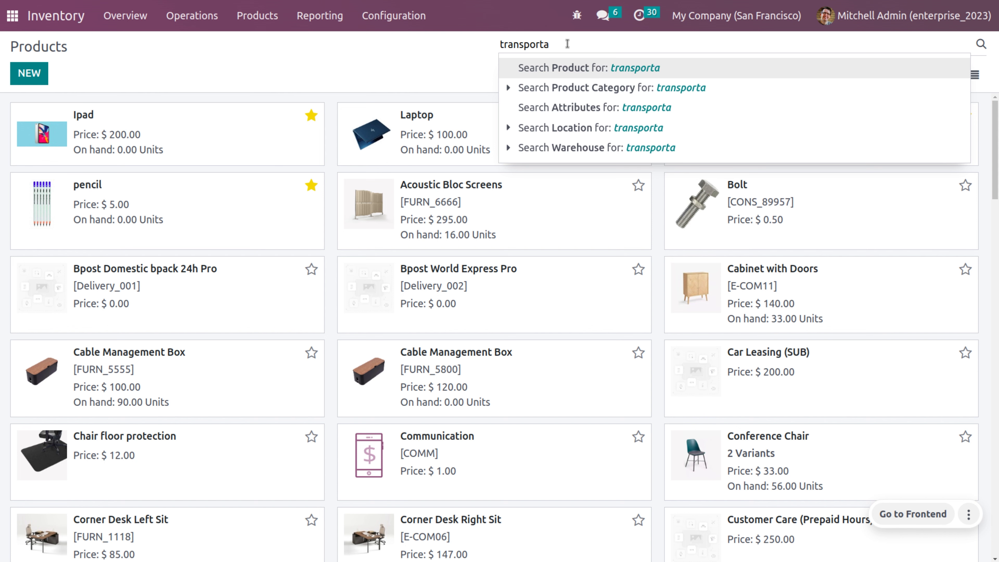
text(tion)
key(Return)
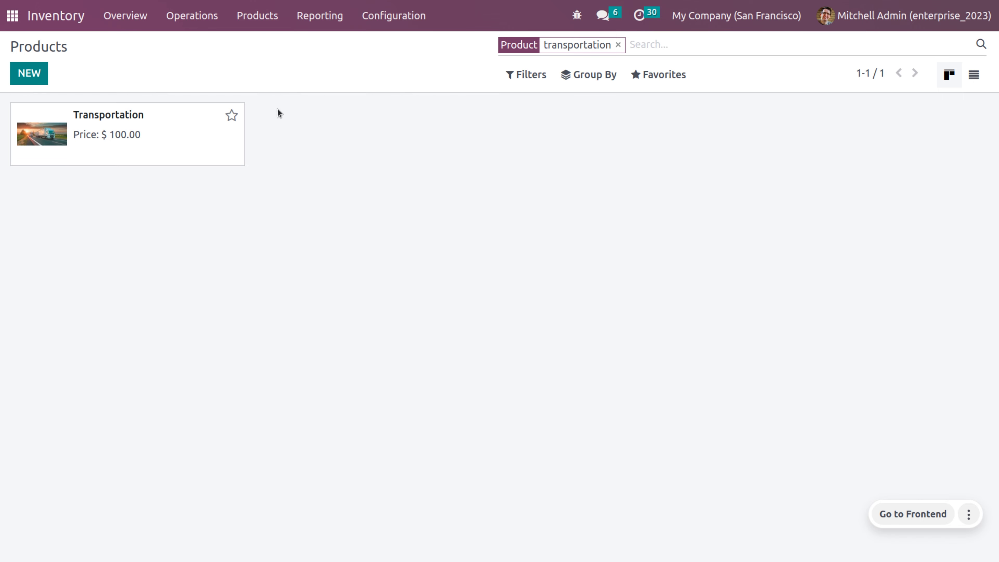
click(128, 125)
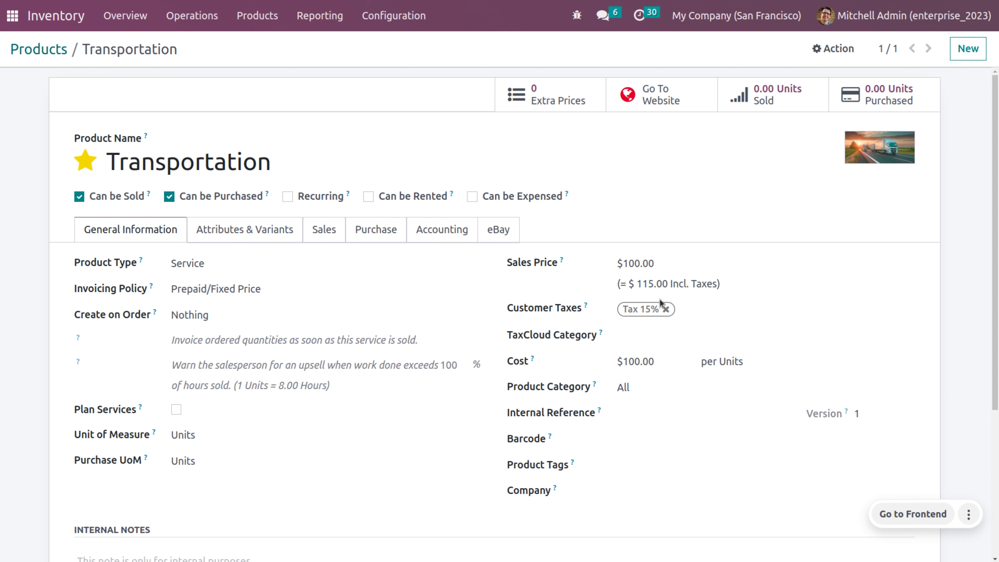
click(378, 233)
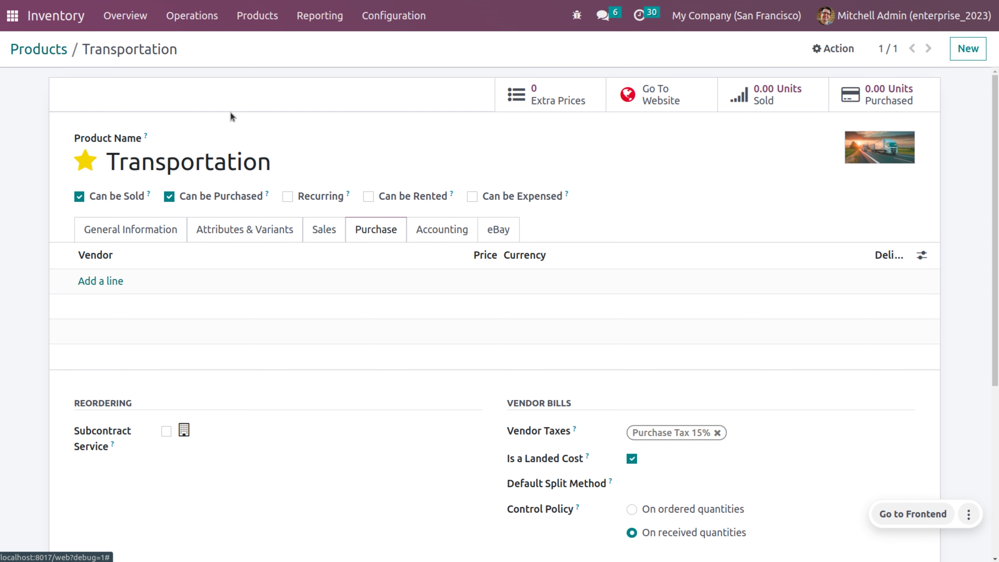
click(13, 17)
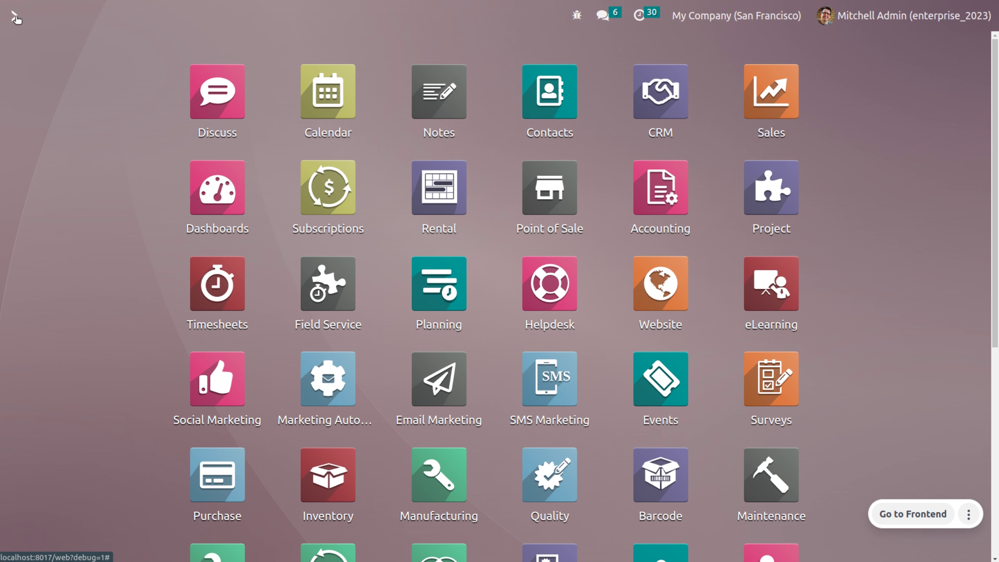
text(p)
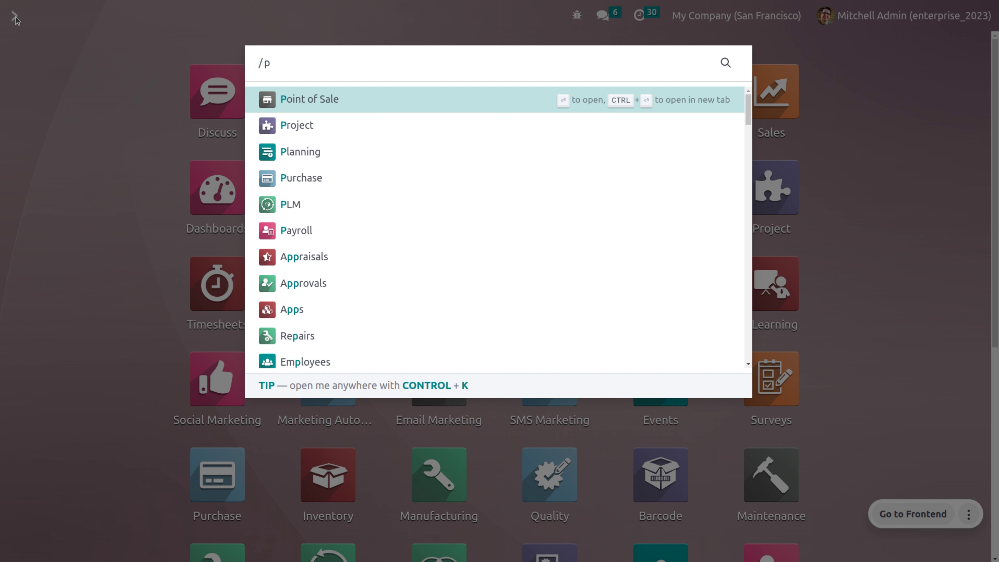
key(Down)
key(Return)
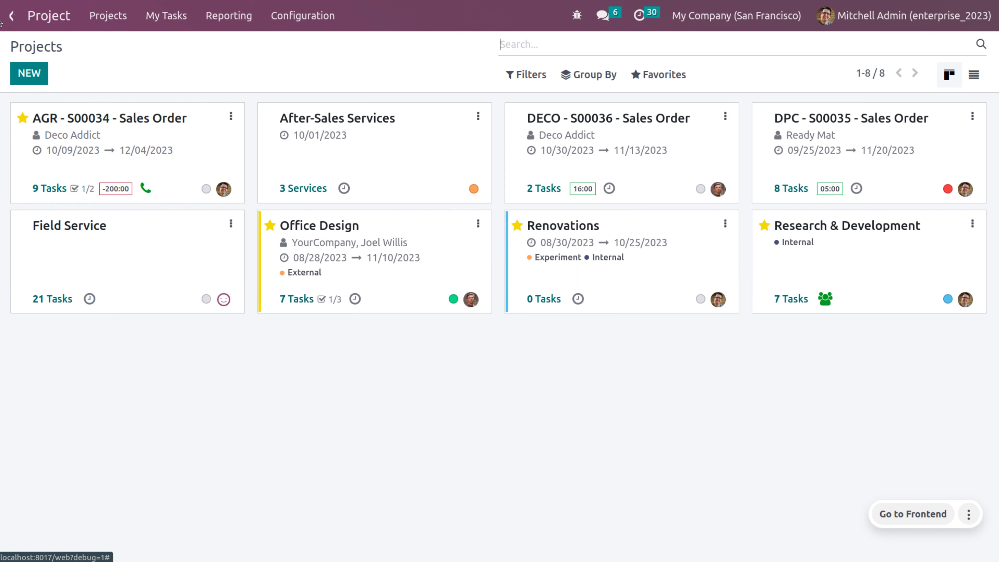
Step: Switch to the Purchase app and create a new request for quotation with the fifth suggested contact as vendor
click(13, 17)
text(pu)
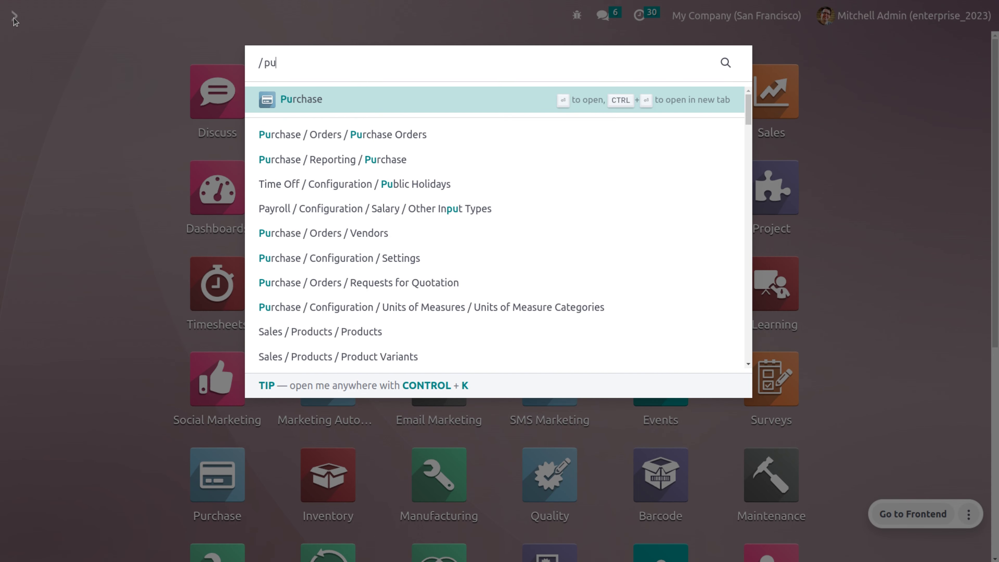
key(Return)
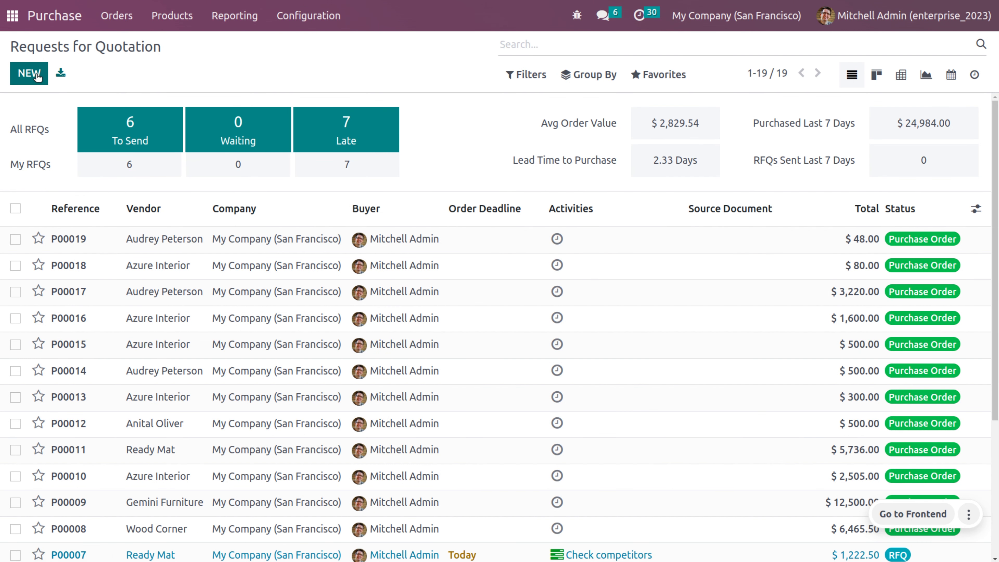
click(29, 74)
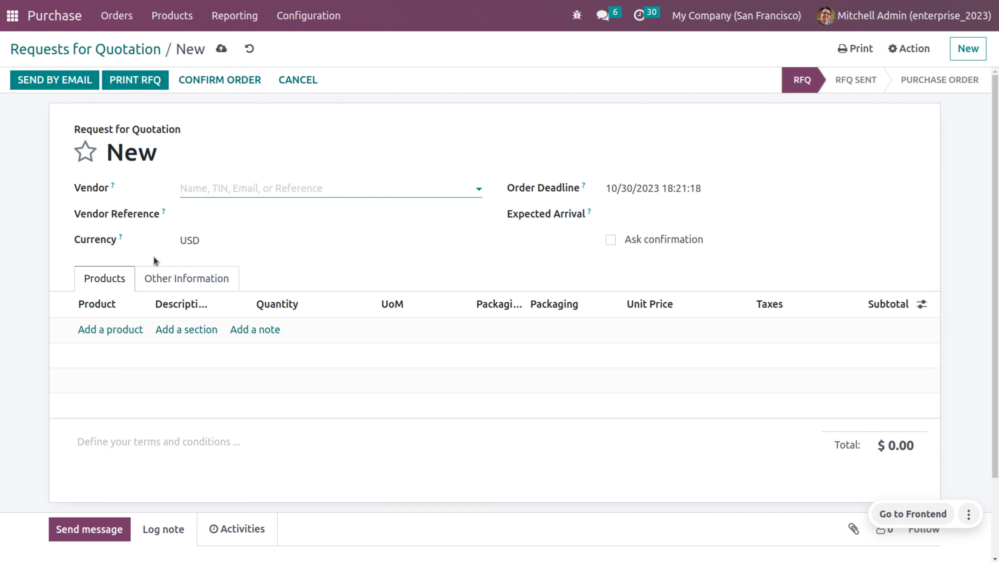
click(225, 188)
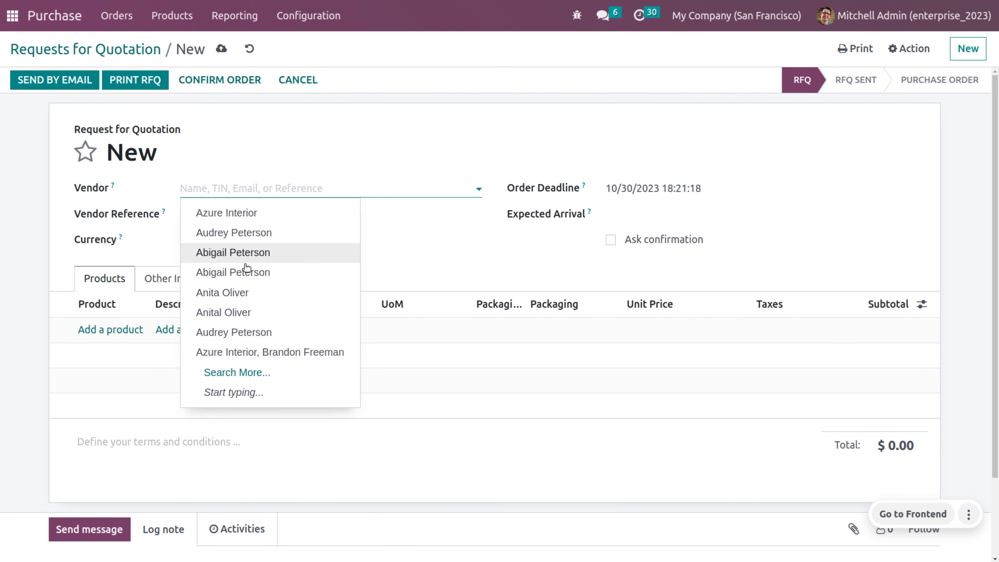
click(249, 292)
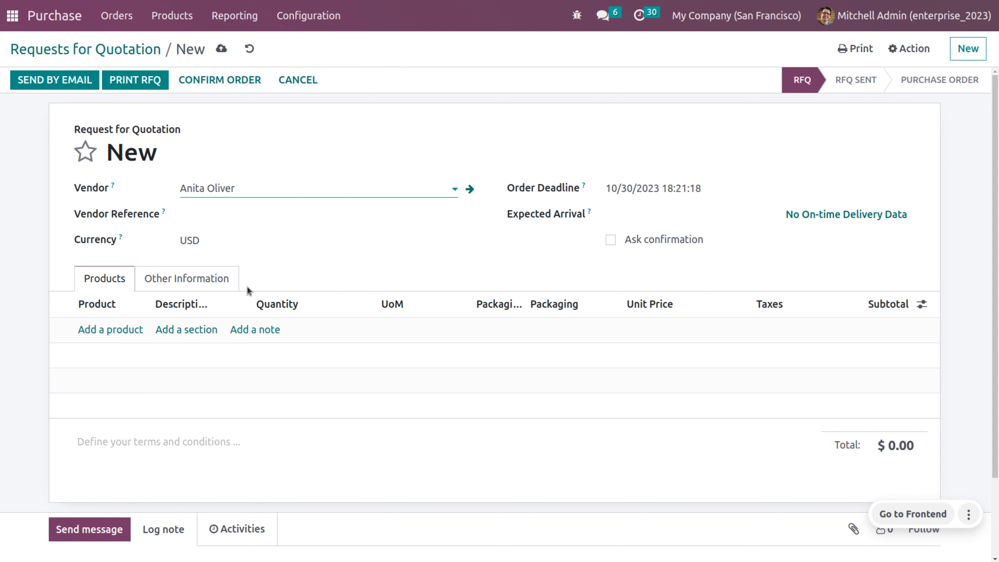
Step: Add an Ipad line with quantity 2 to the quotation and remove its purchase tax
click(94, 330)
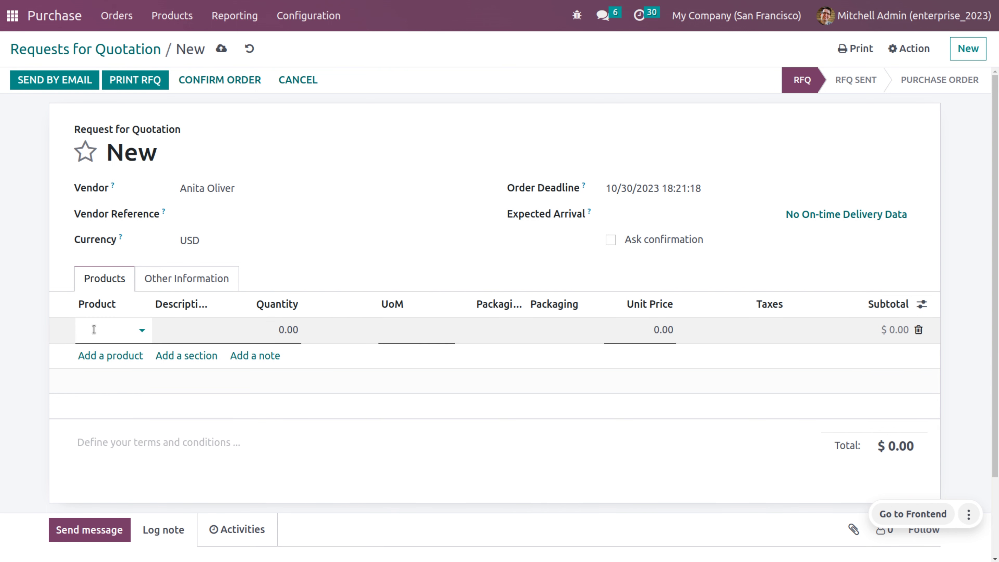
text(ip)
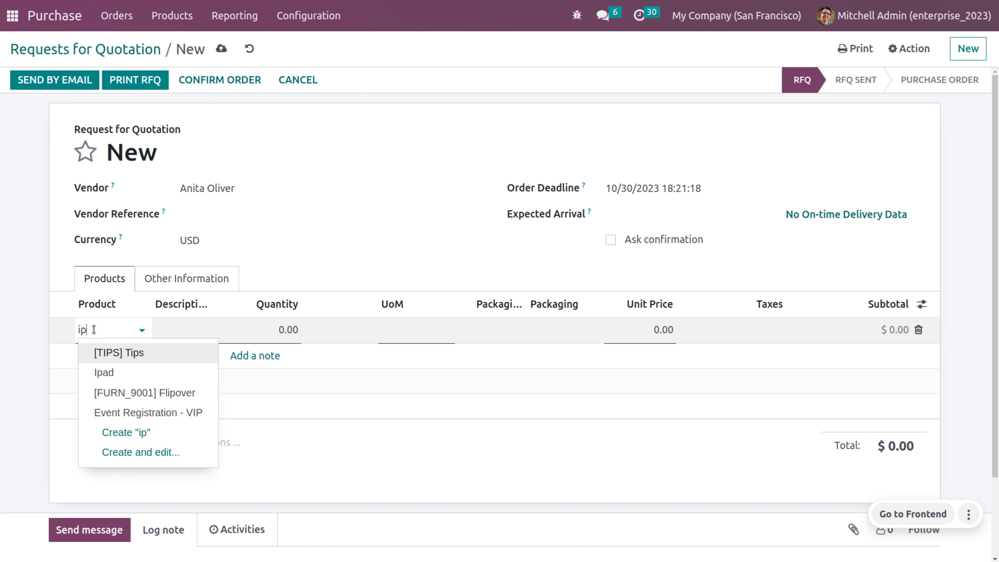
key(Down)
key(Return)
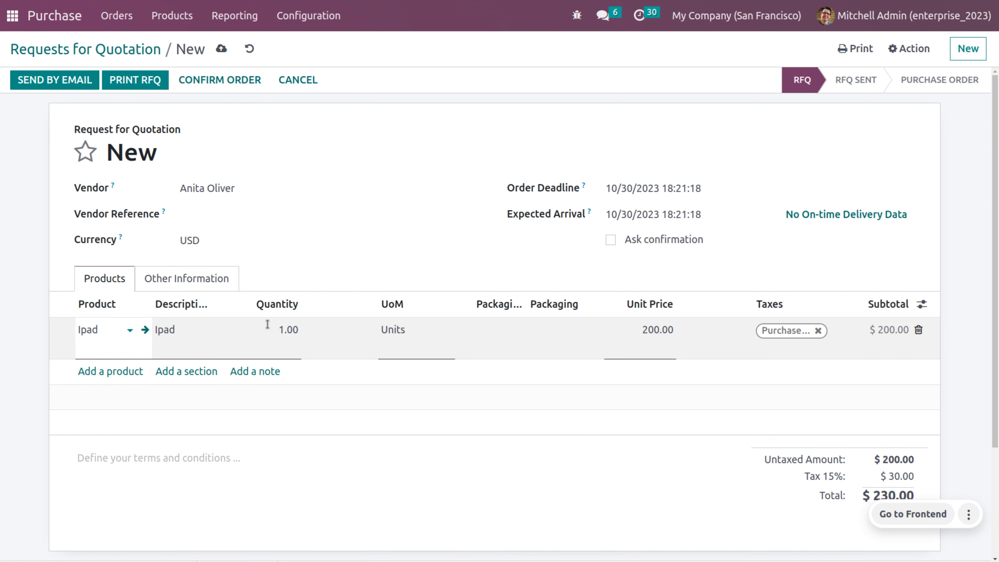
click(288, 330)
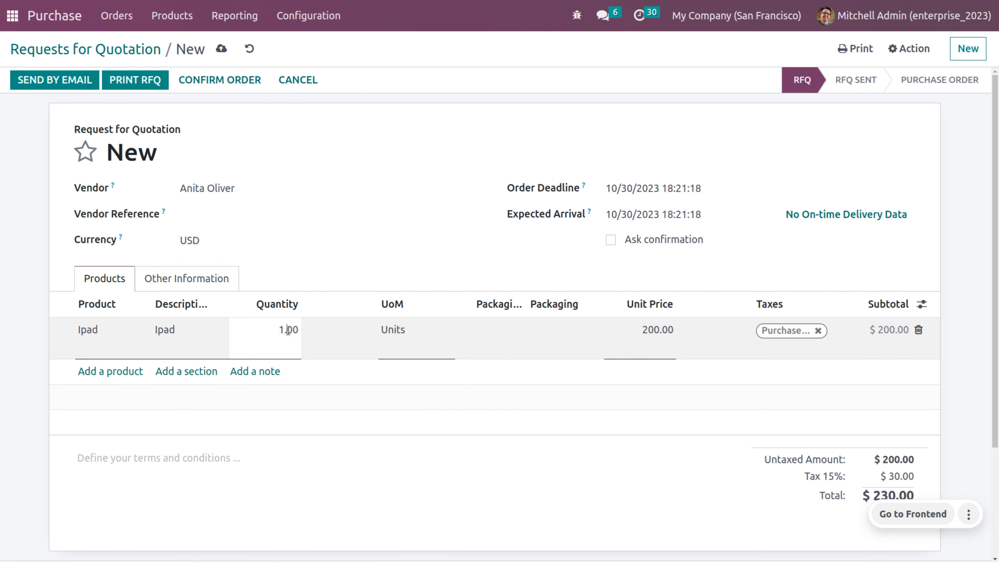
text(2)
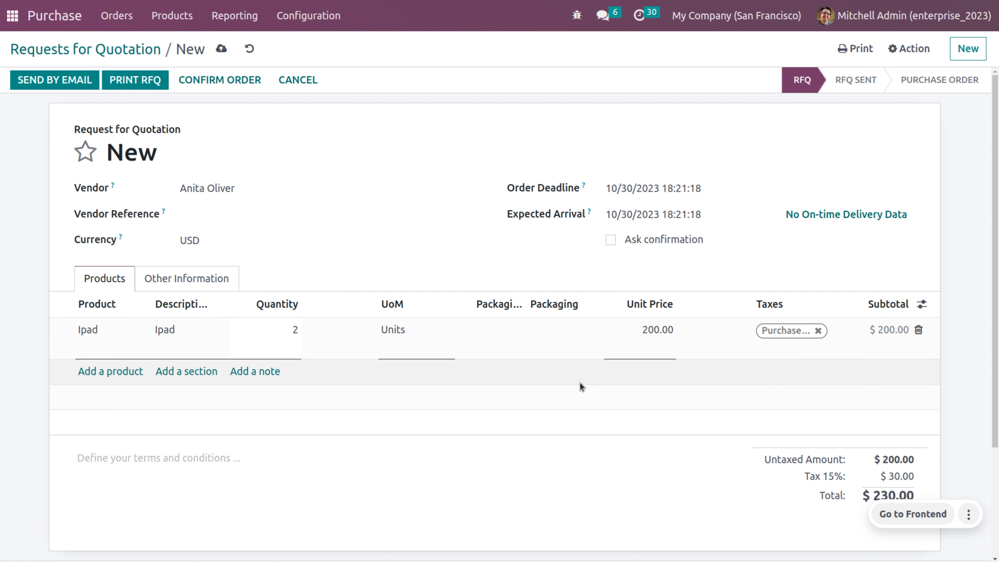
click(819, 331)
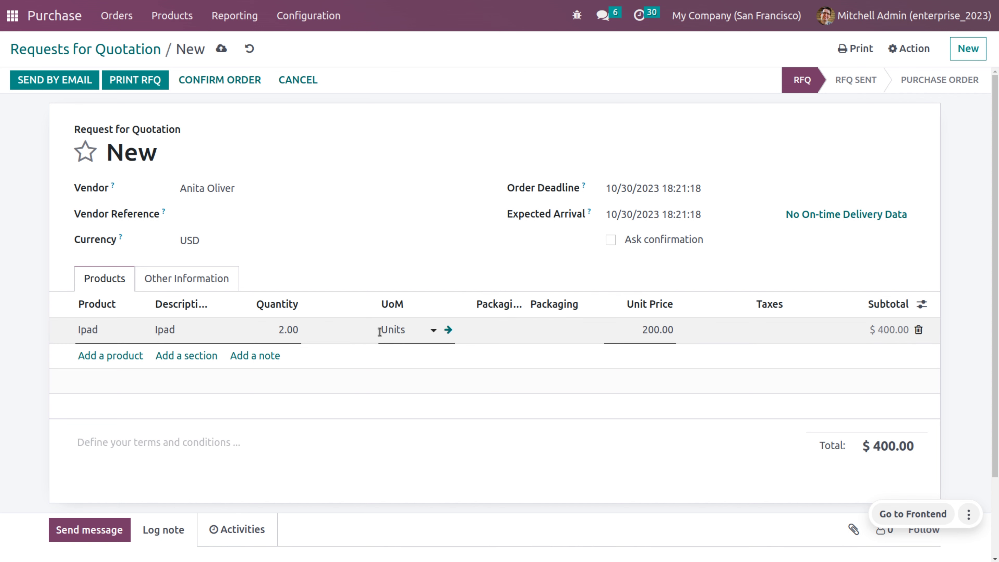
Step: Add Laptop as a second product line and remove its purchase tax
click(104, 361)
text(lap)
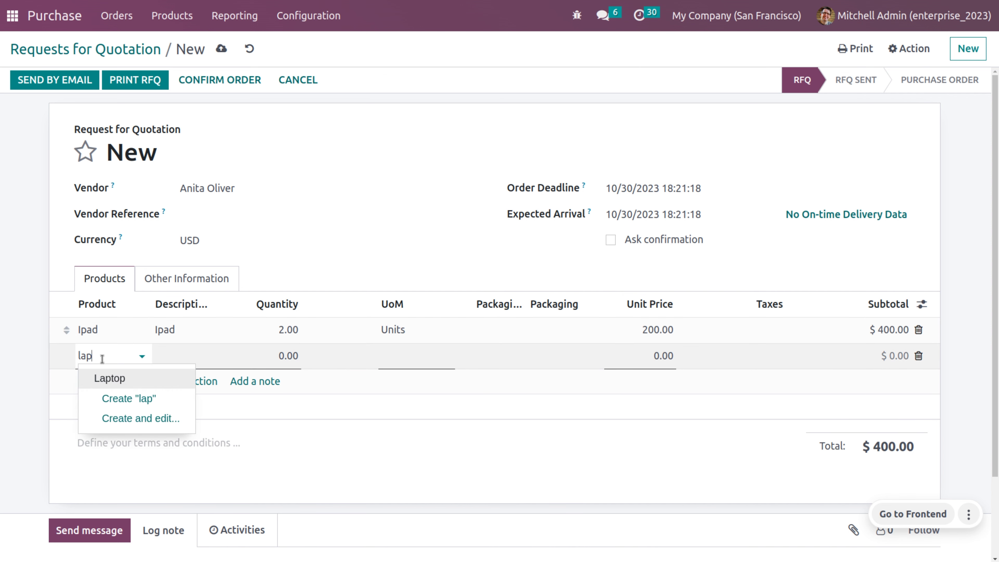
key(Return)
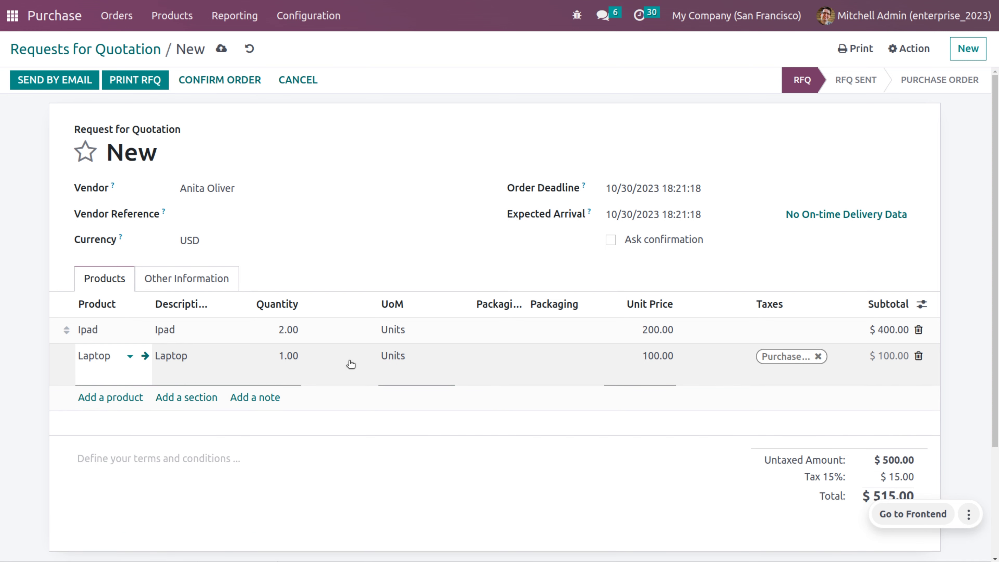
click(819, 356)
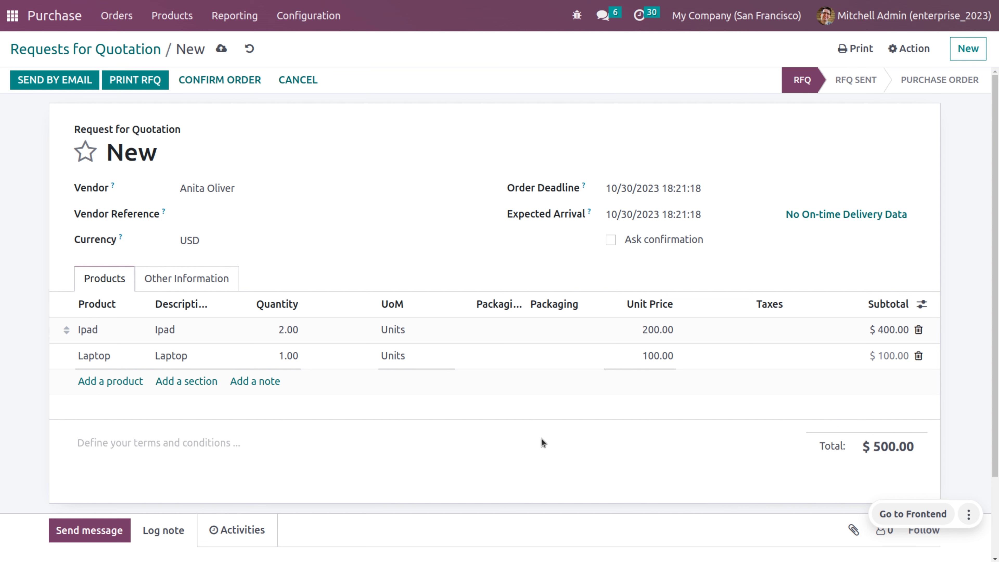
Step: Confirm the purchase order and validate its receipt with the done quantities set to the full demand
click(221, 49)
click(211, 77)
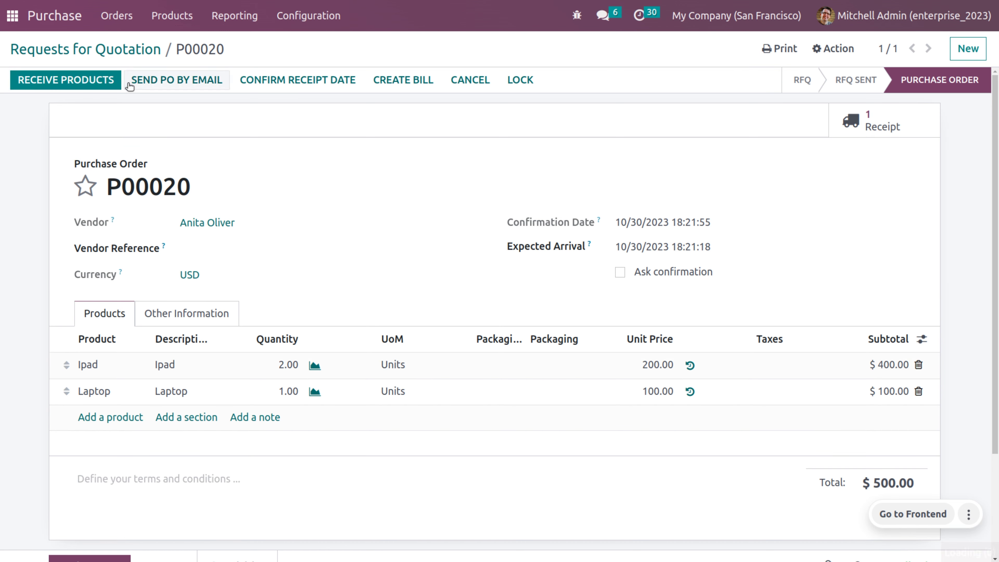
click(101, 82)
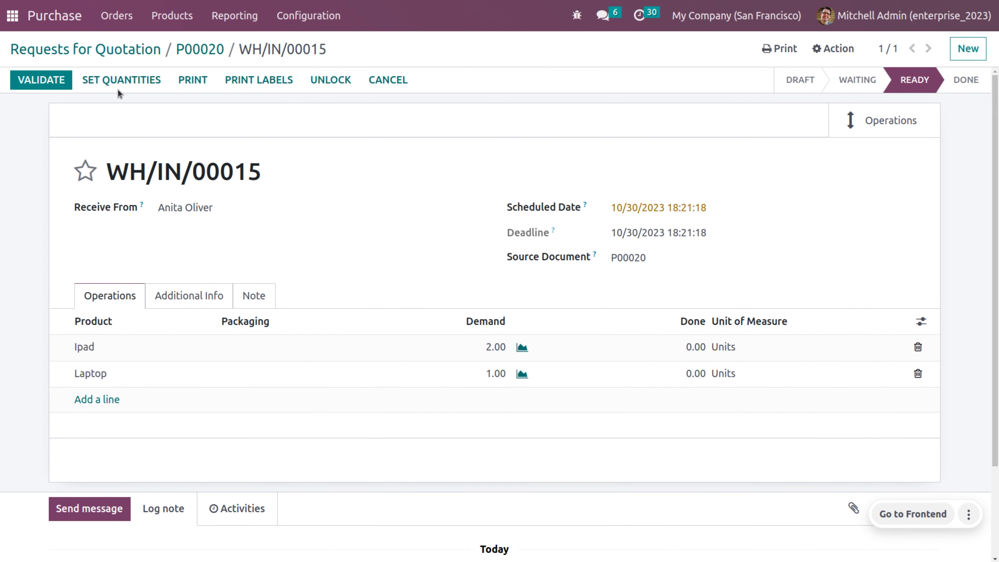
click(119, 77)
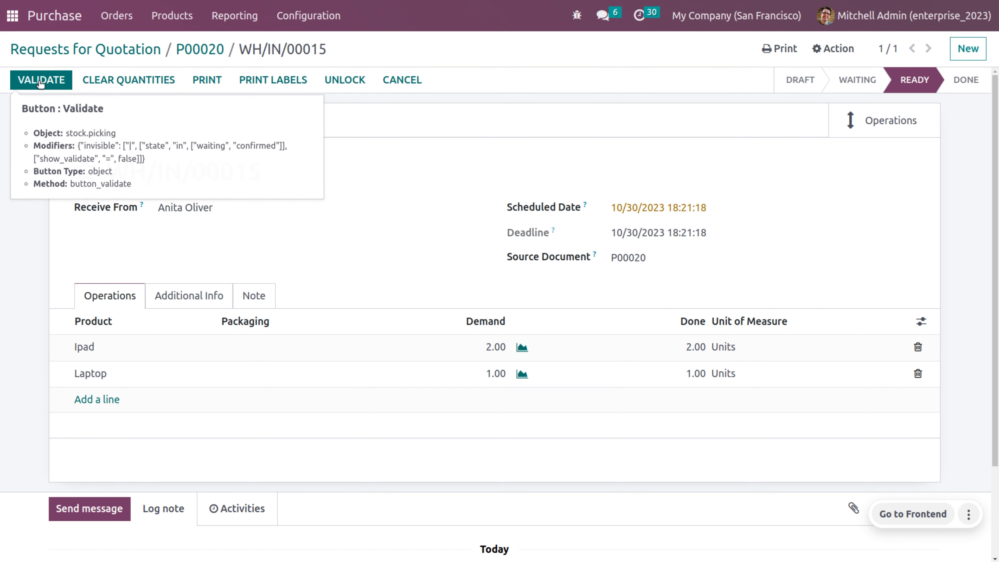
click(39, 81)
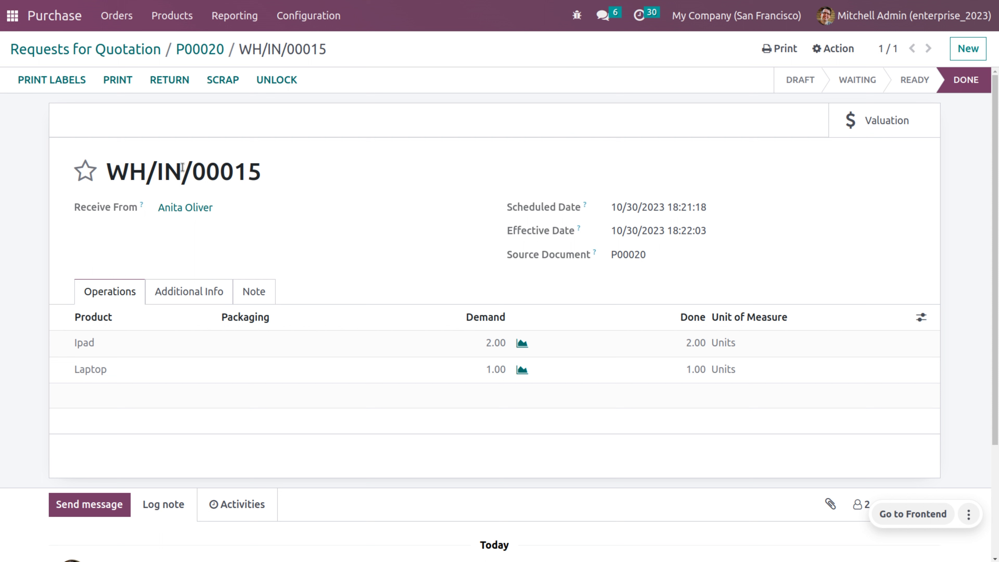
triple_click(201, 172)
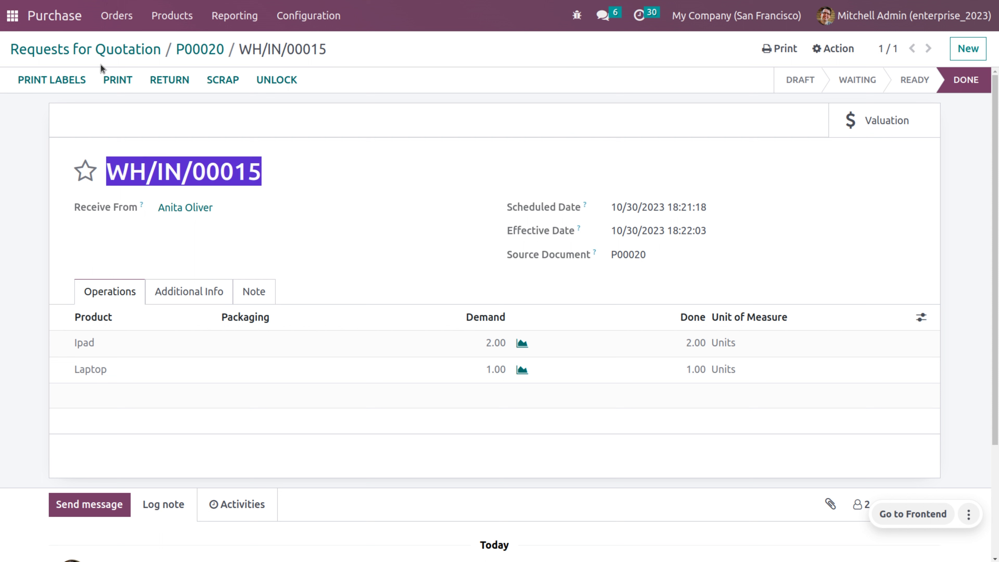
Step: Create a vendor bill from the purchase order and try to confirm it without a bill date
click(188, 49)
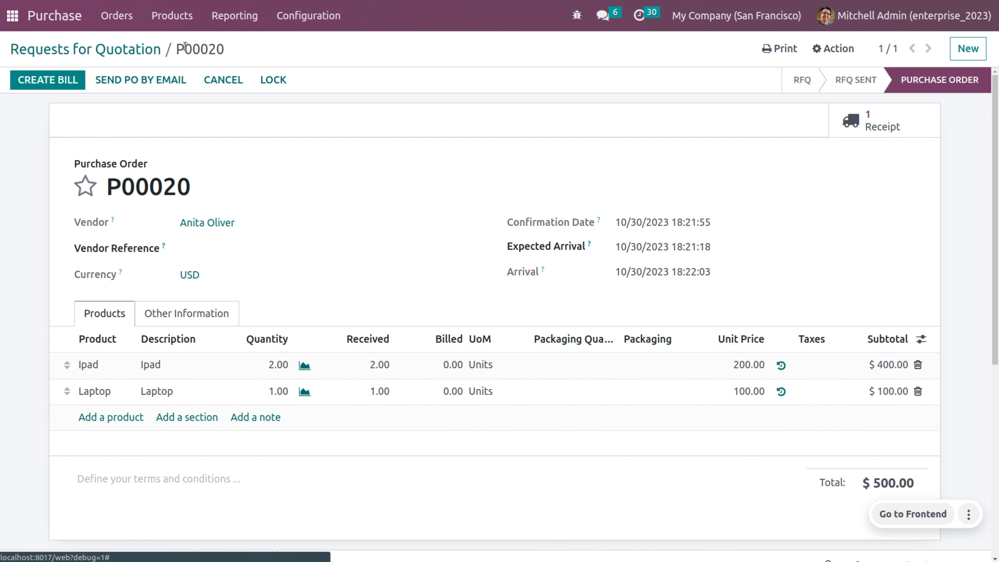
click(54, 79)
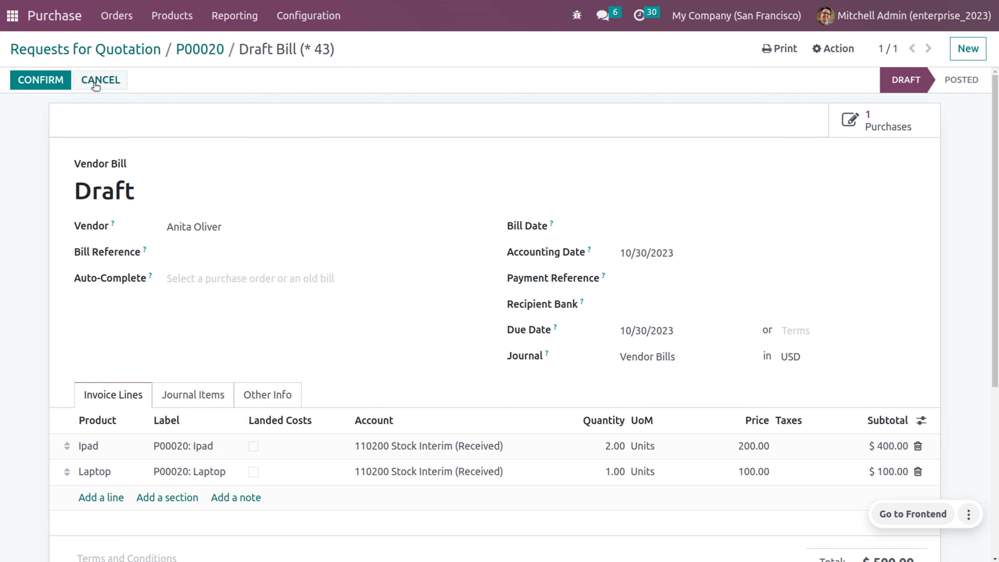
click(47, 79)
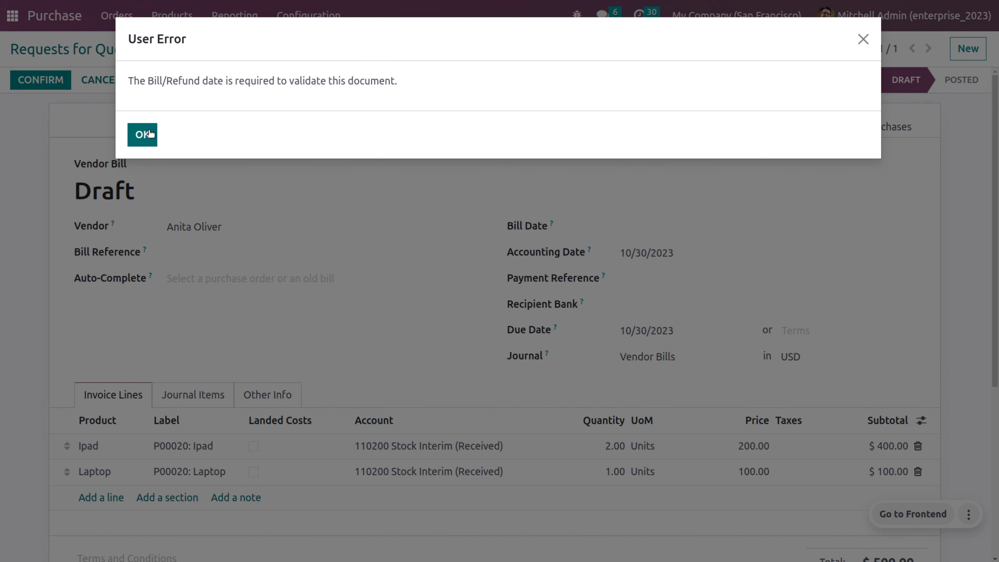
click(142, 134)
Step: Set the bill date to 10/30/2023, save the vendor bill and confirm it
click(659, 223)
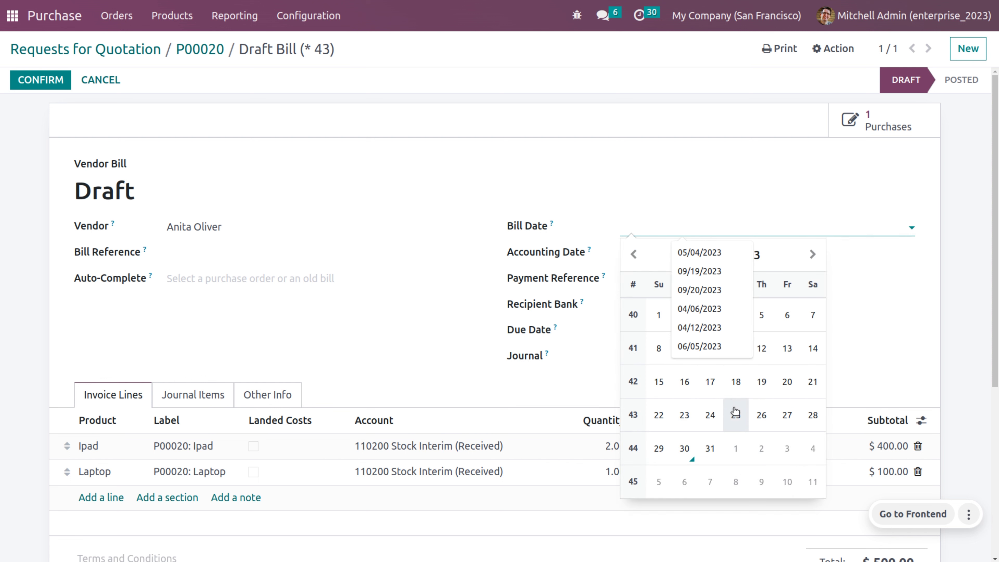
click(679, 451)
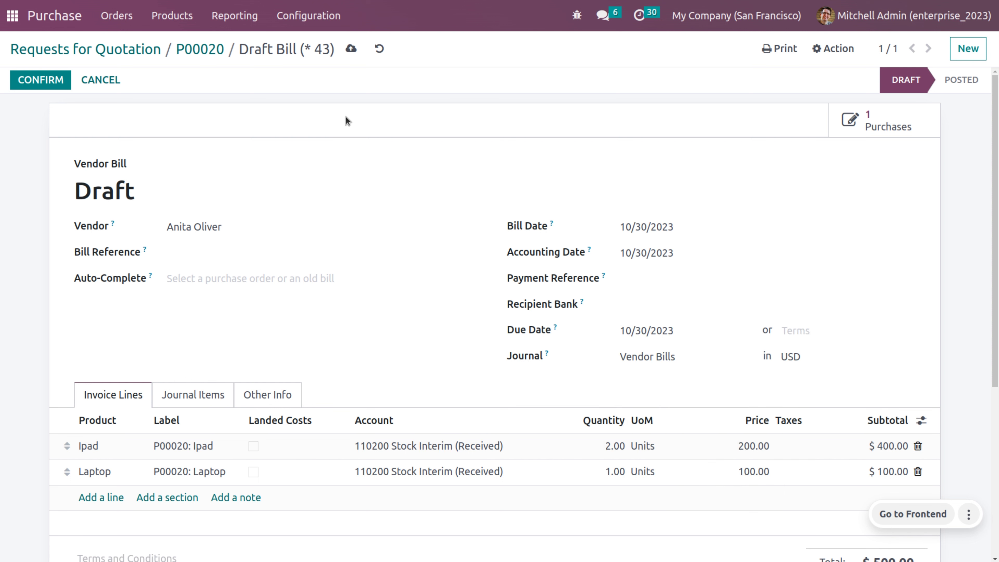
click(351, 49)
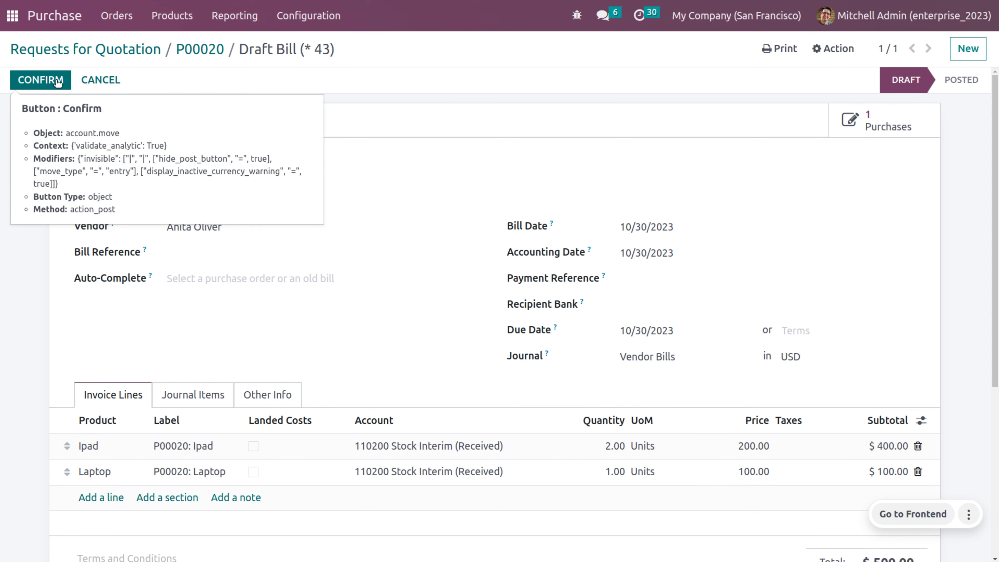
click(62, 83)
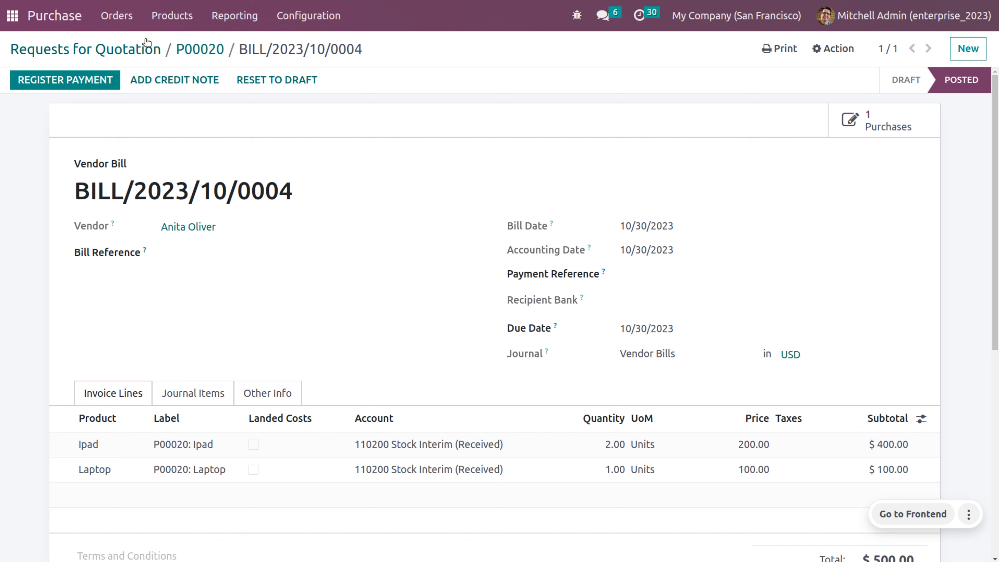
Step: Switch to the Inventory app and create a new landed cost record
click(11, 19)
text(in)
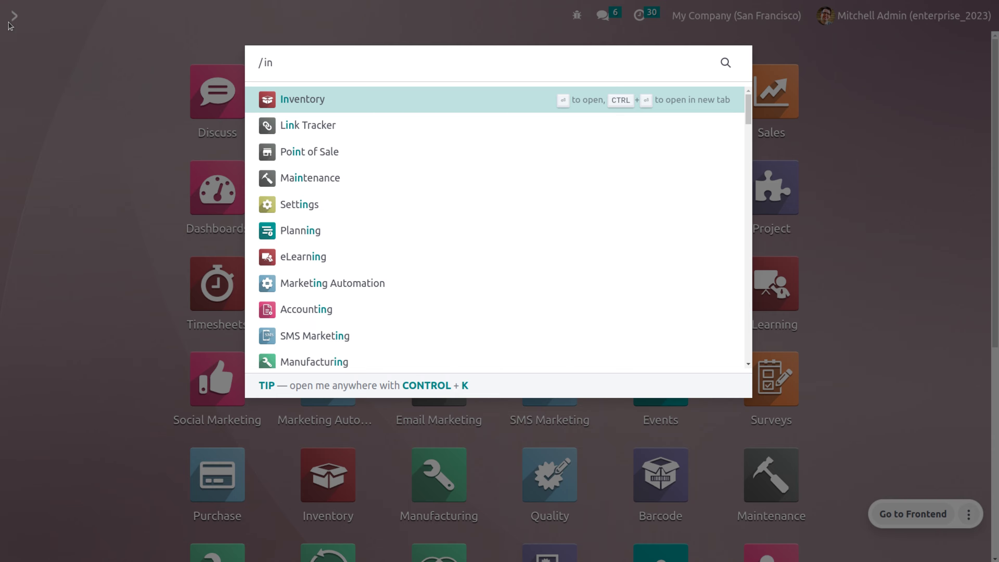
key(Return)
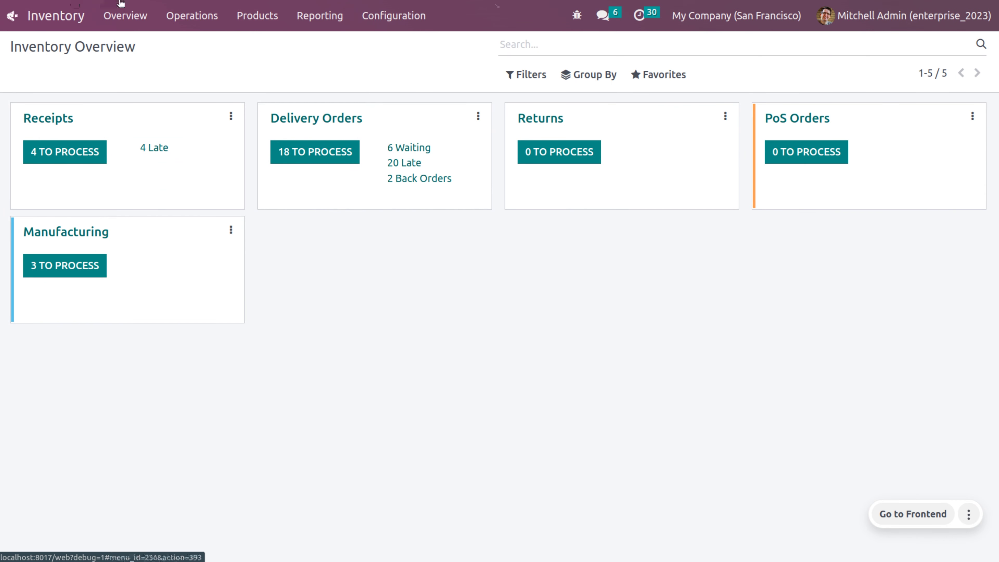
click(185, 4)
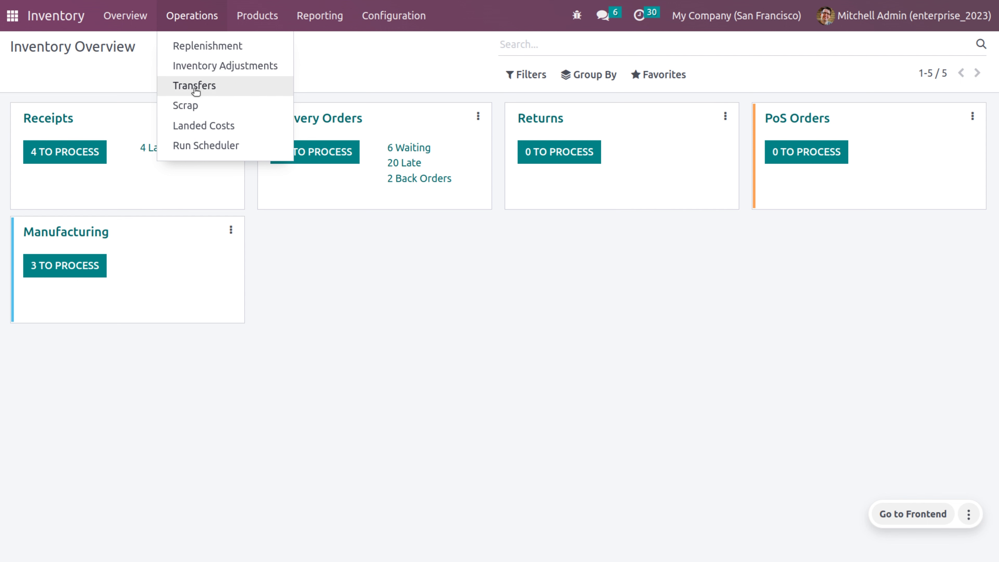
click(208, 126)
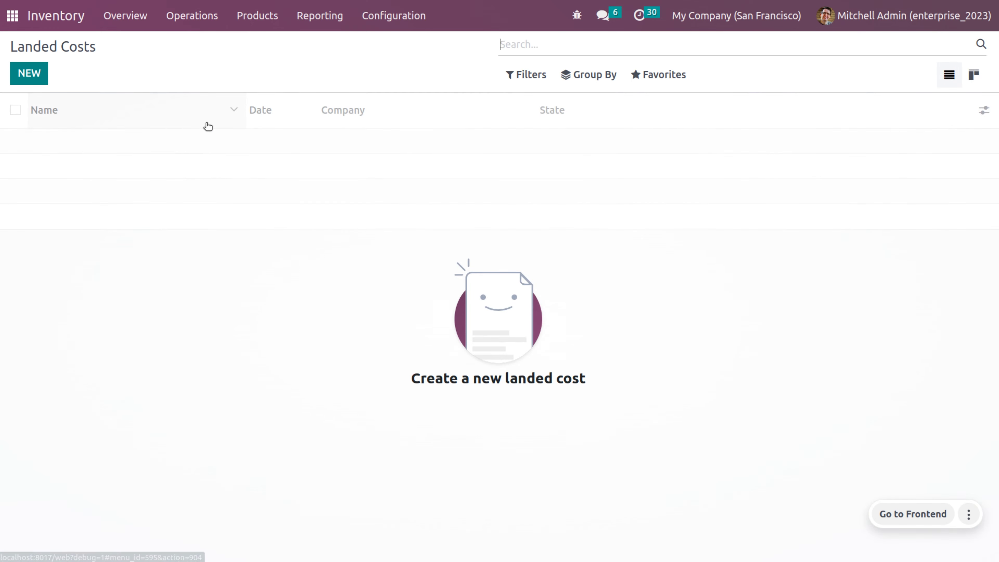
click(29, 74)
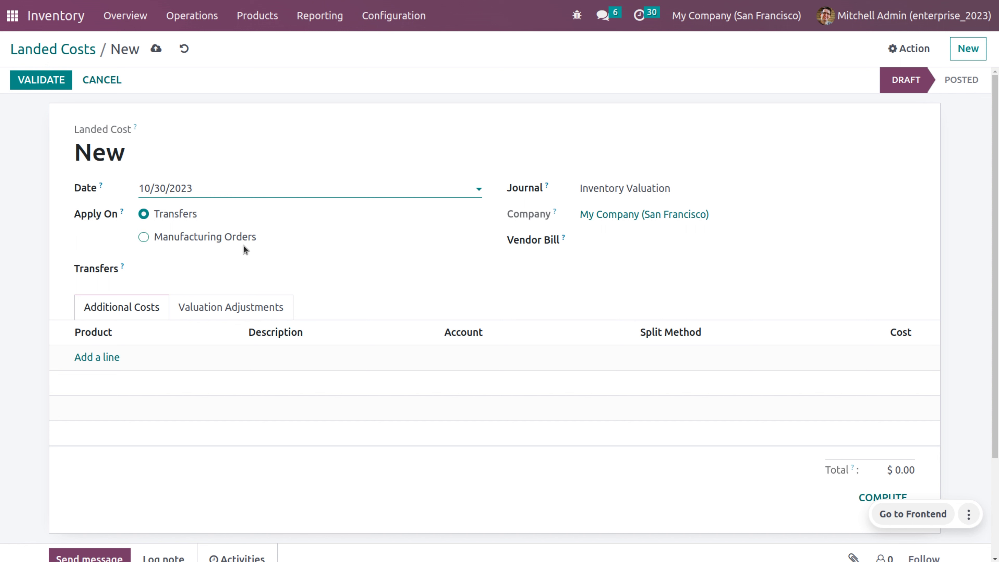
Step: Link the landed cost to transfer WH/IN/00015 and vendor bill BILL/2023/10/0004, checking the linked bill before returning to the landed cost
click(203, 265)
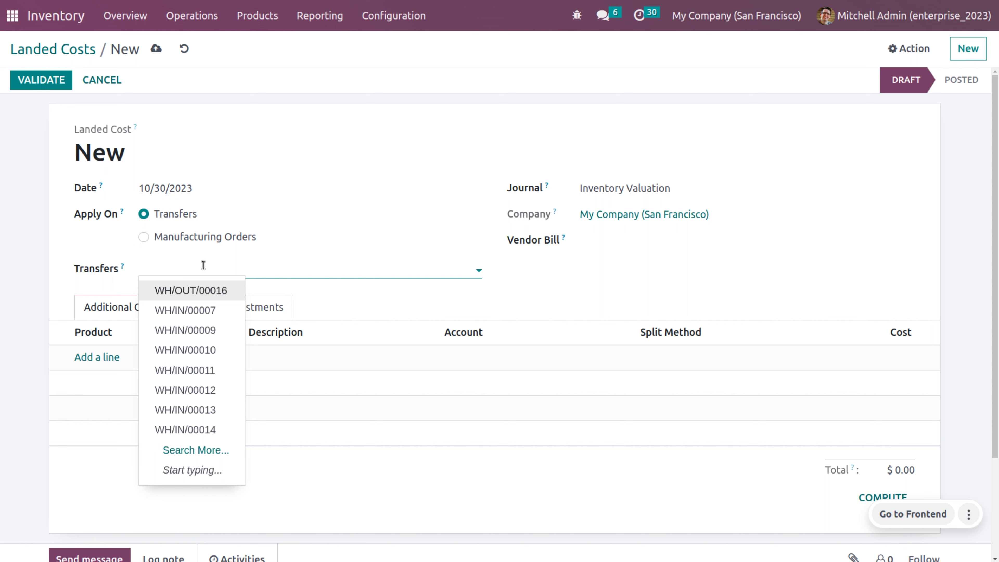
text(WH/IN/00015)
click(233, 291)
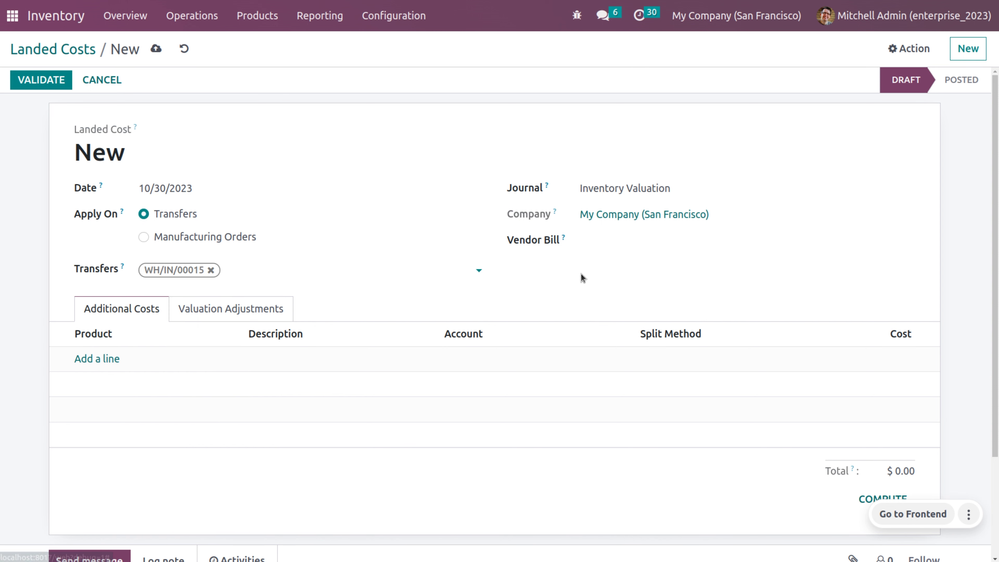
click(613, 240)
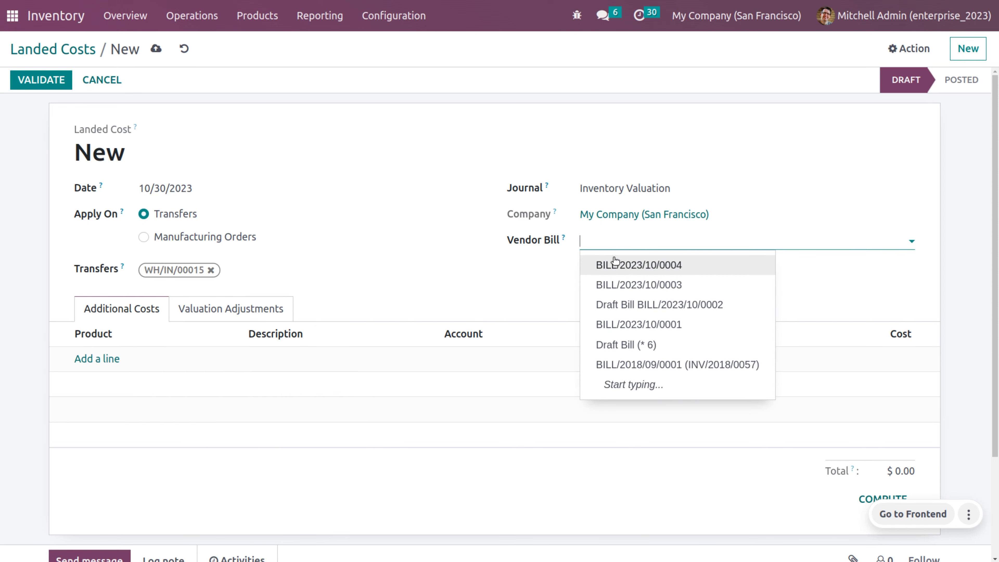
click(616, 265)
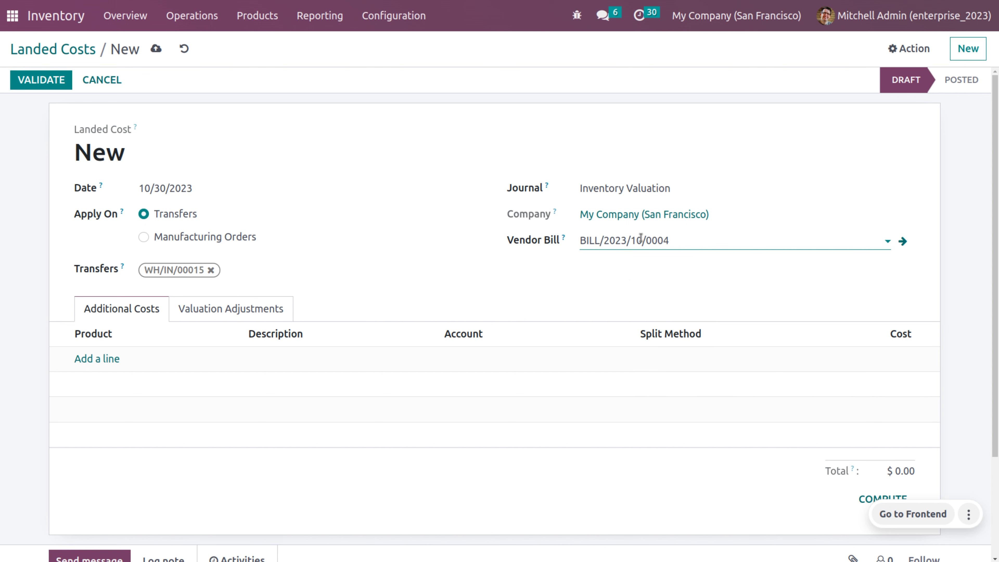
click(903, 241)
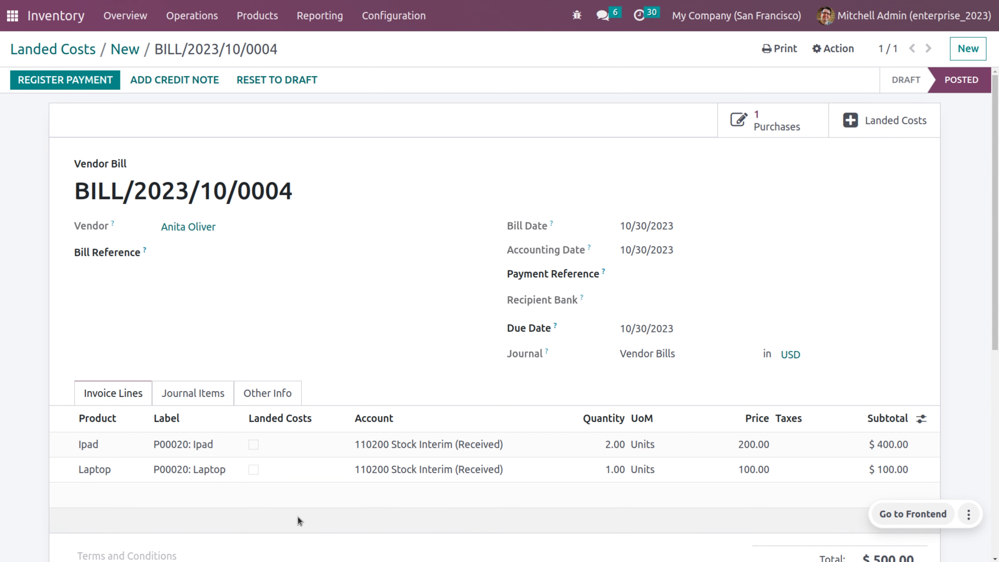
click(125, 50)
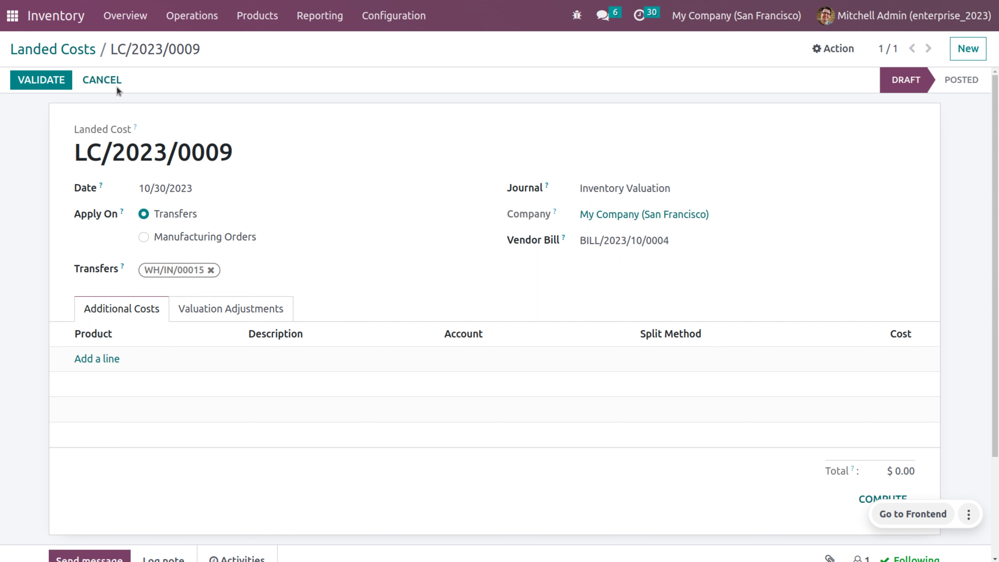
Step: Add Transportation as an additional cost line with the Equal split method and save the landed cost
click(98, 359)
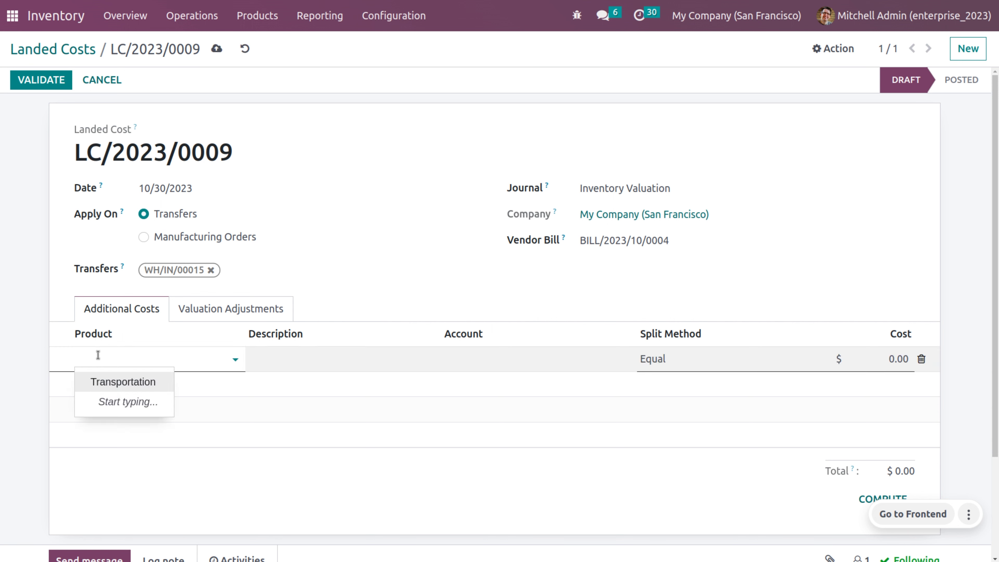
click(118, 382)
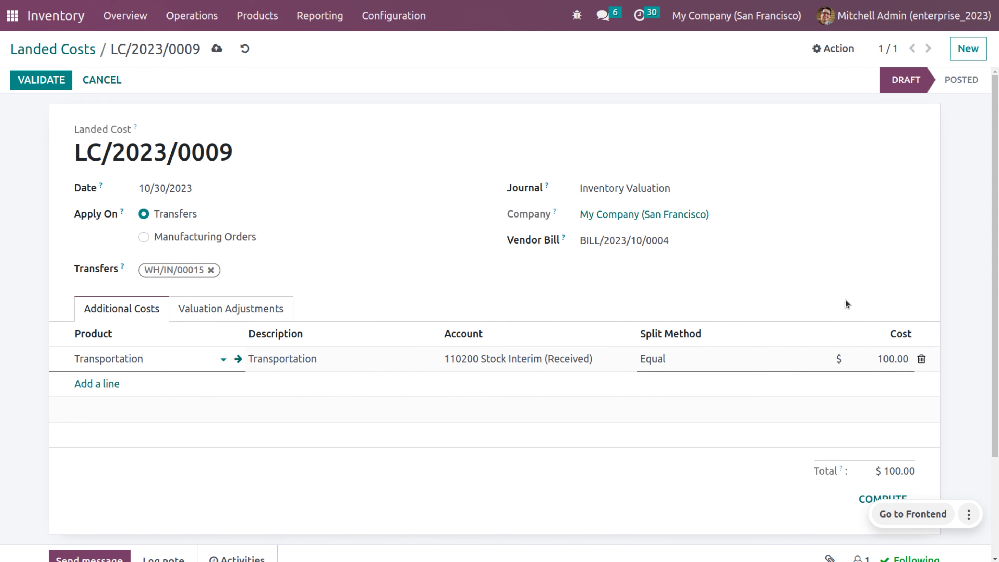
mouse_move(846, 329)
click(712, 366)
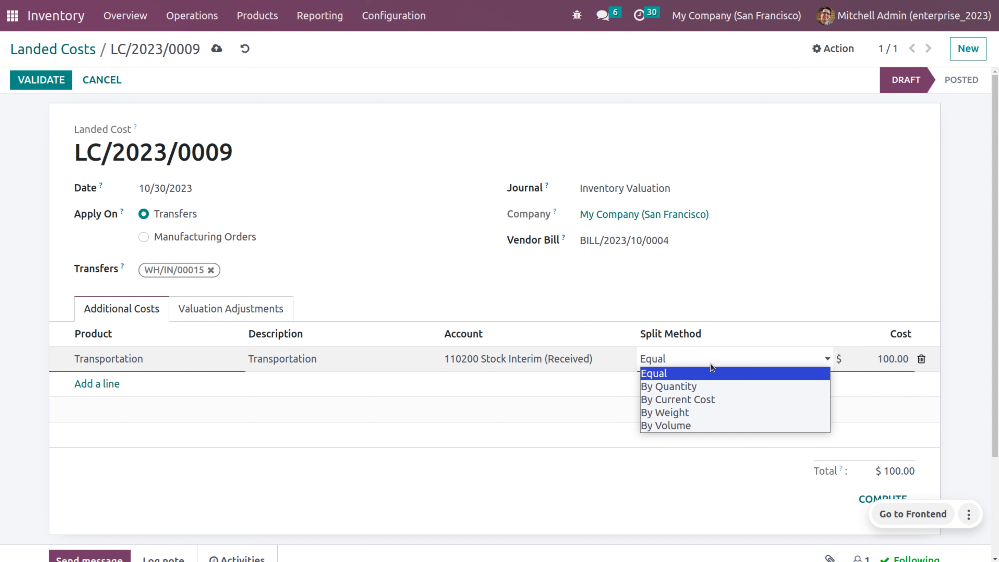
click(665, 356)
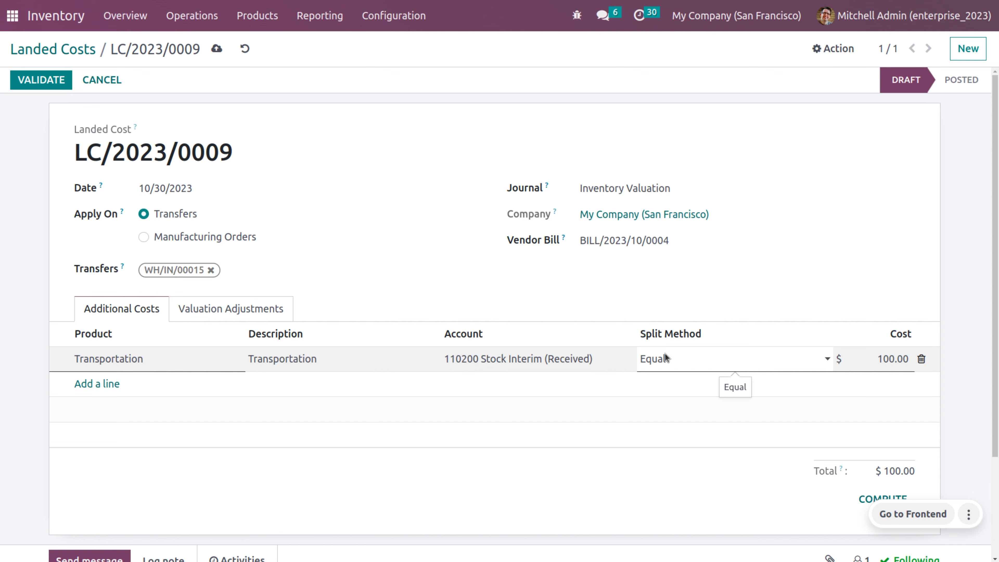
click(216, 49)
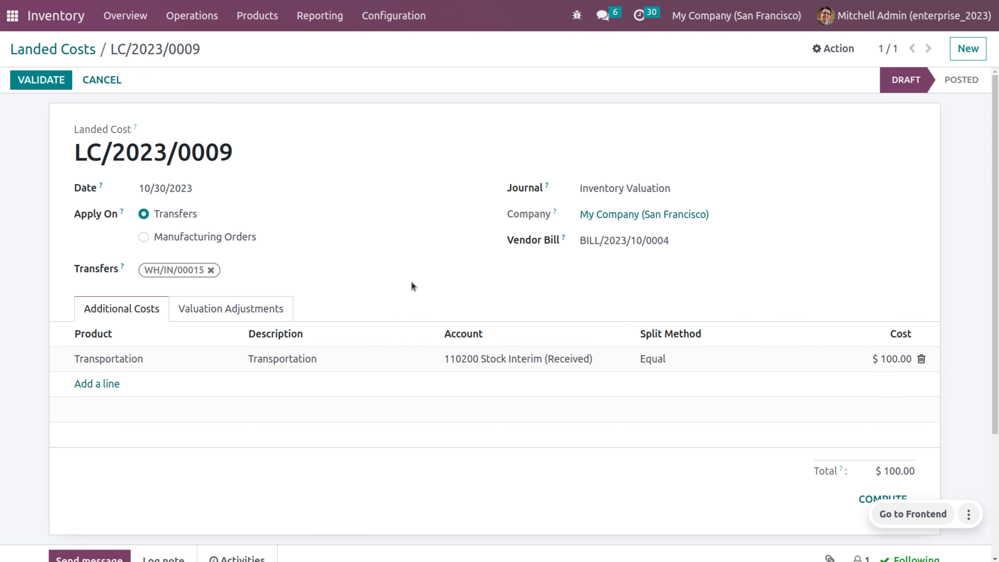
Step: Compute the landed cost and open its valuation adjustments
scroll(514, 382, down, 2)
scroll(515, 383, up, 2)
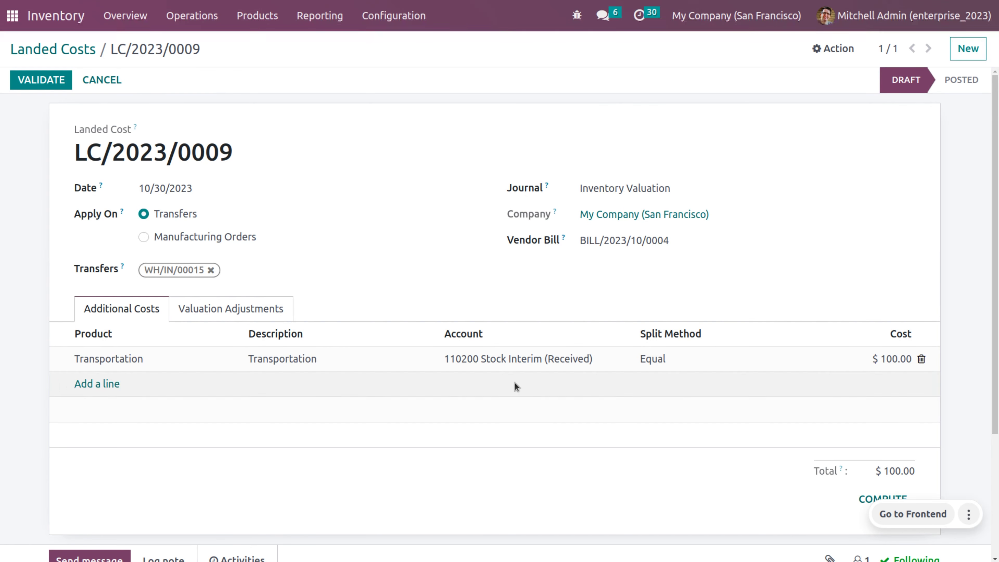
scroll(763, 413, down, 2)
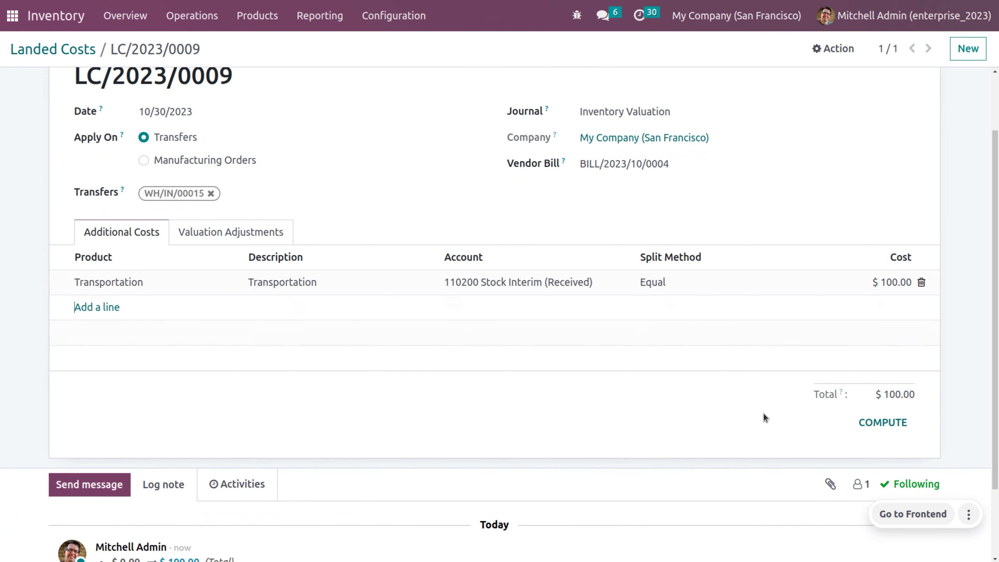
click(864, 423)
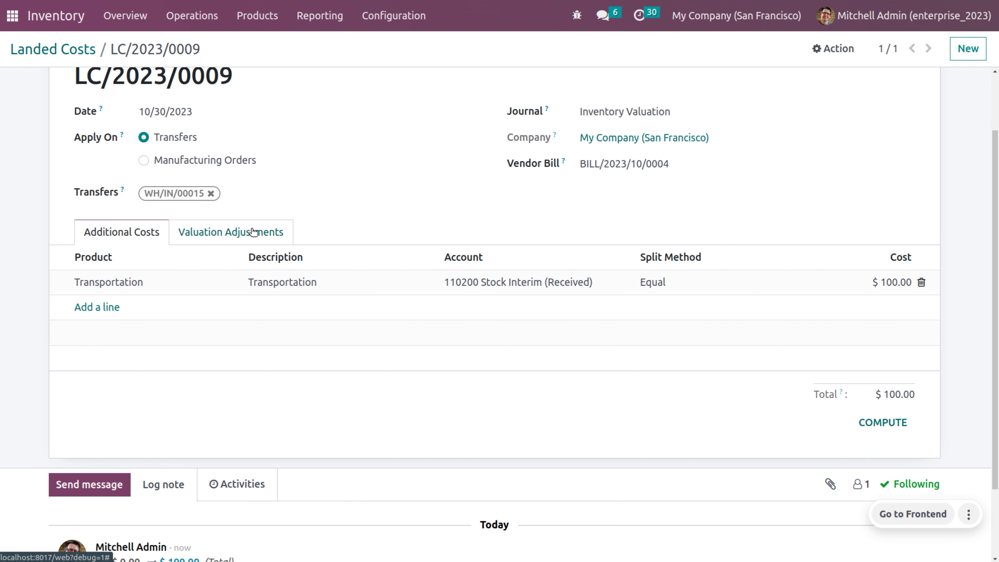
click(262, 232)
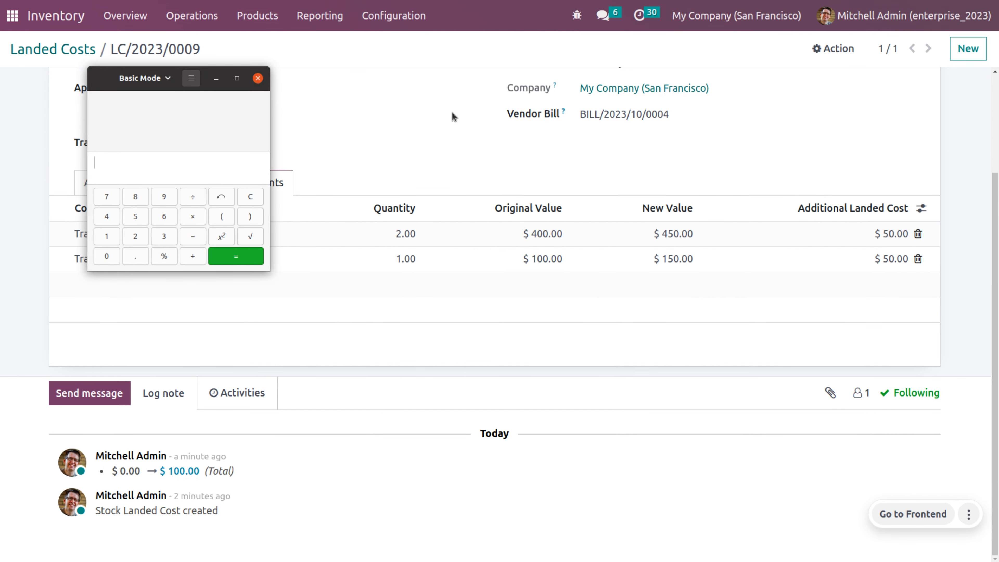
Step: Calculate 100÷2 in the calculator and add 400 to check the Ipad line's new value
text(100)
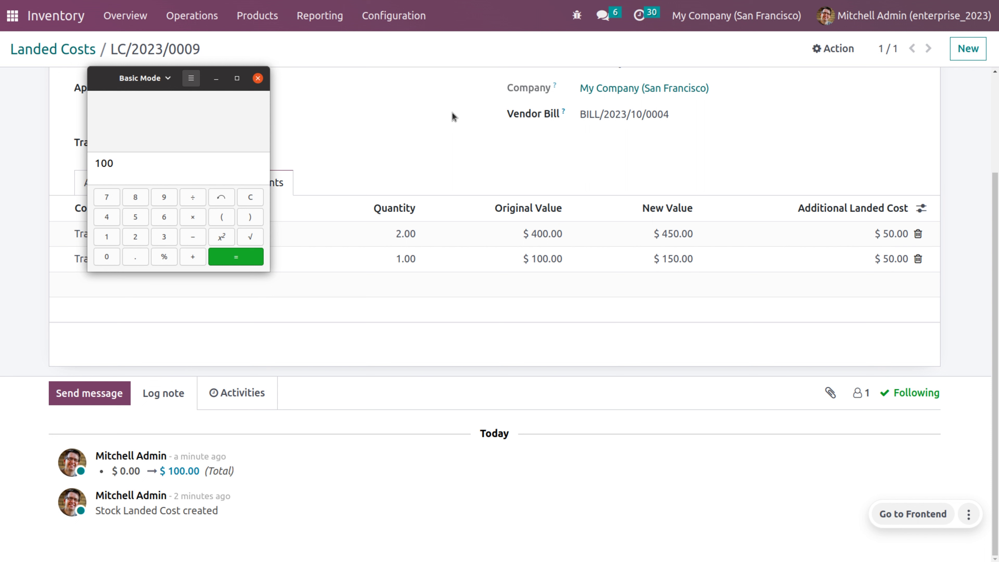
text(/2)
key(Return)
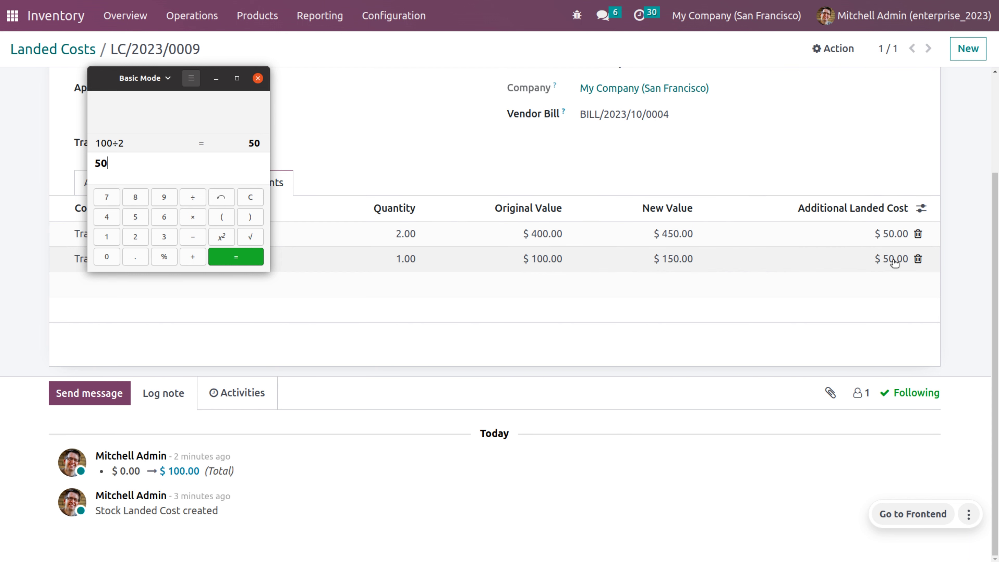
text(+400)
key(Return)
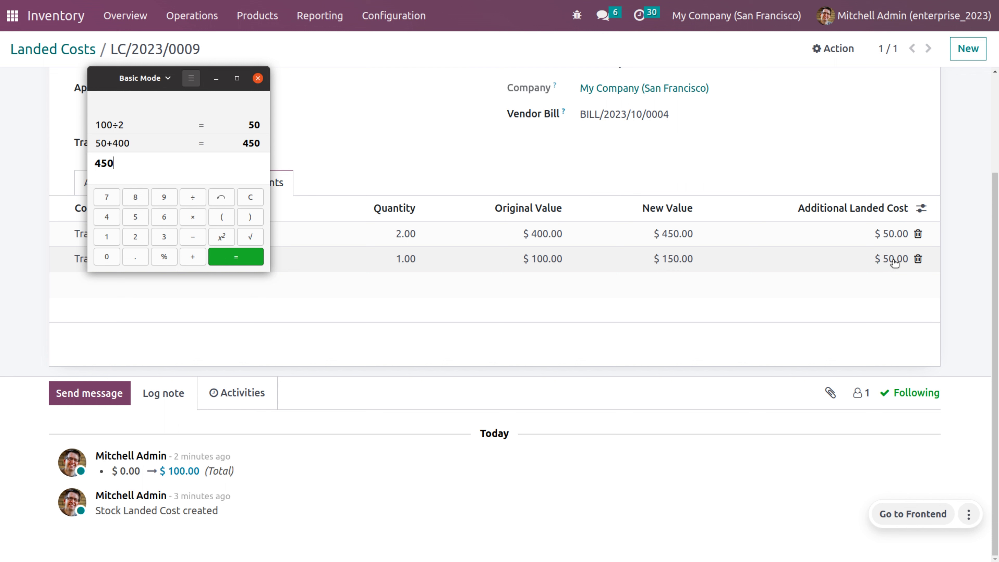
Step: Calculate 50+100 to check the Laptop line's new value, and move the calculator clear of the valuation lines
key(BackSpace)
key(BackSpace)
key(BackSpace)
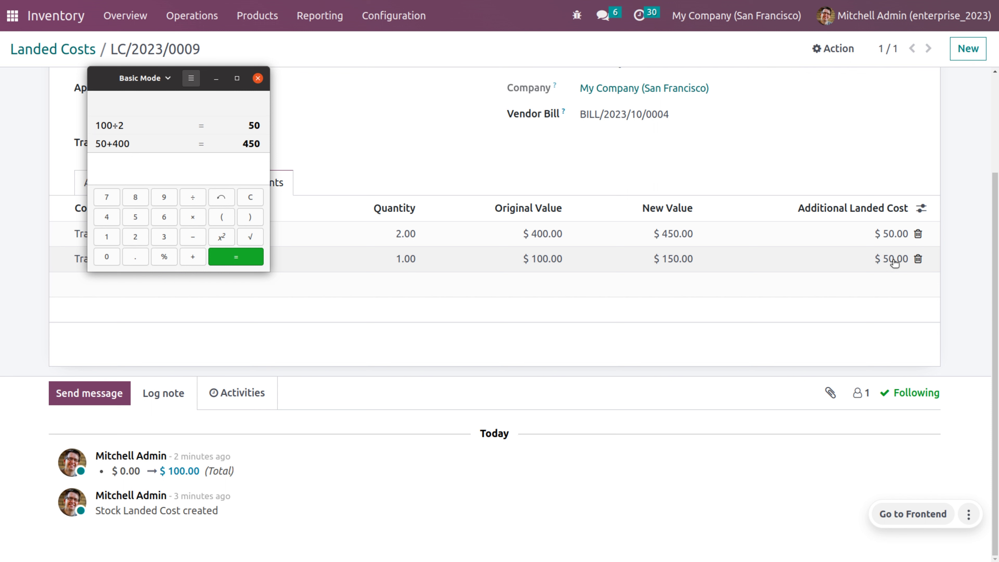
text(50+)
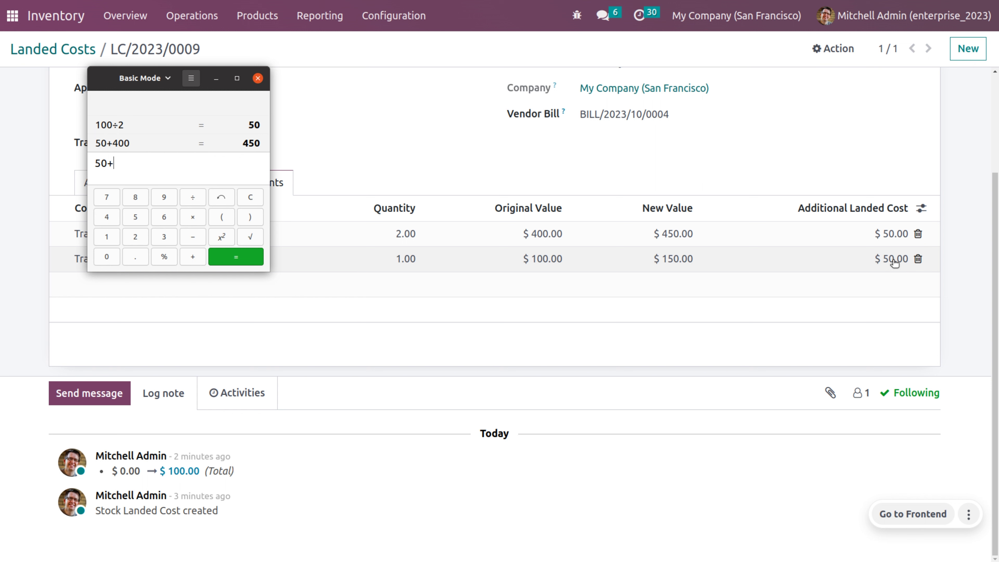
text(100)
key(Return)
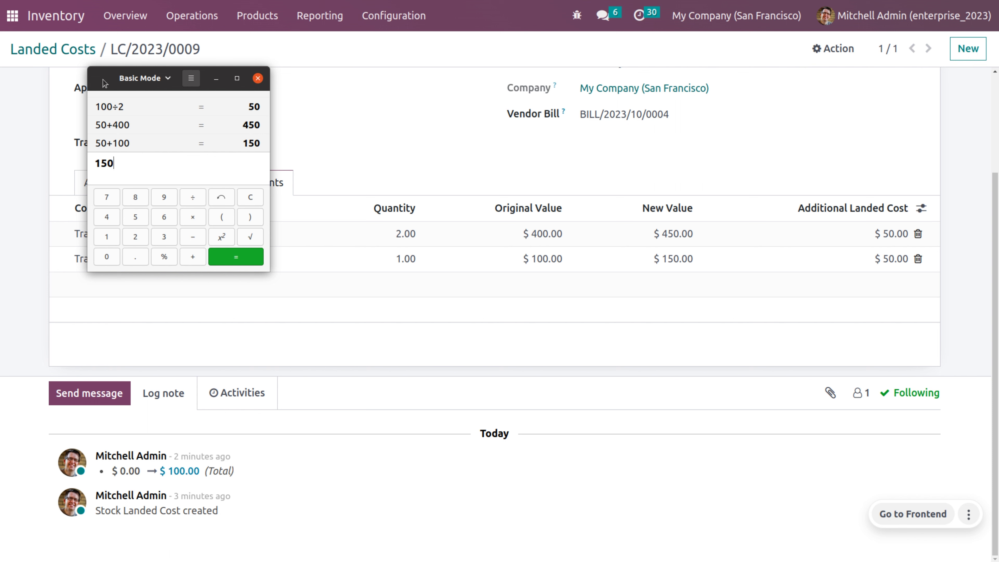
drag(105, 84, 374, 432)
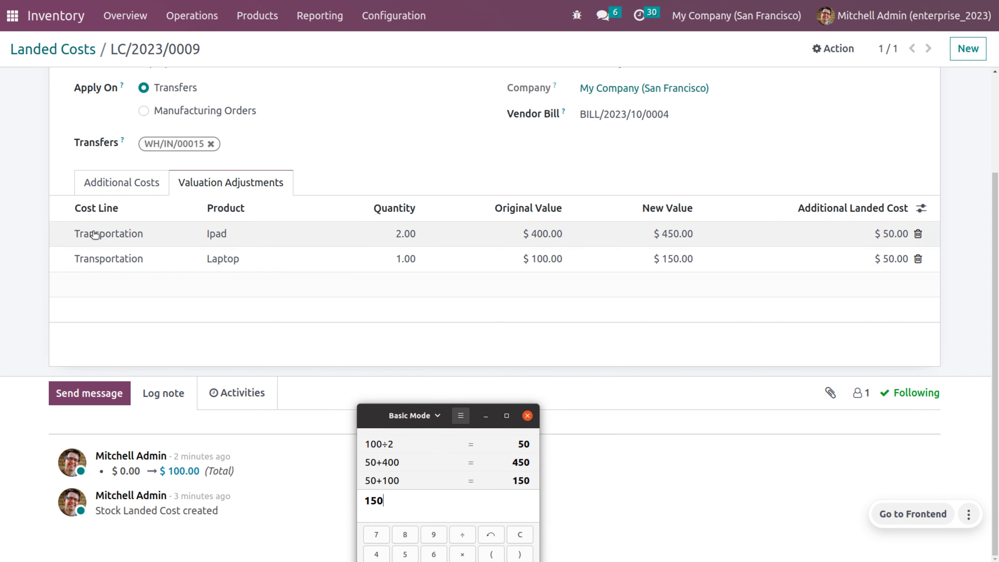
Step: Change the Transportation cost line's split method to By Quantity
click(128, 191)
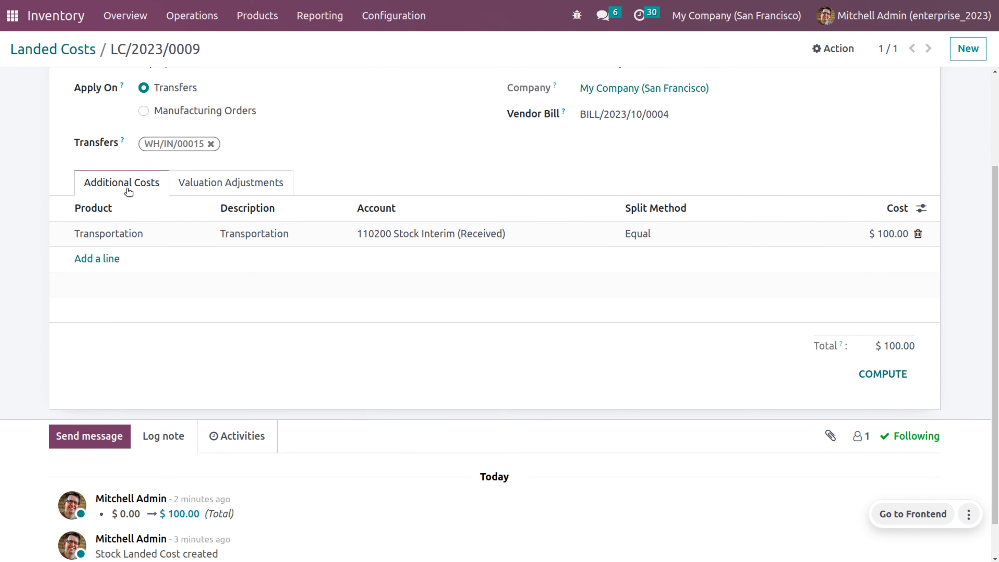
click(657, 235)
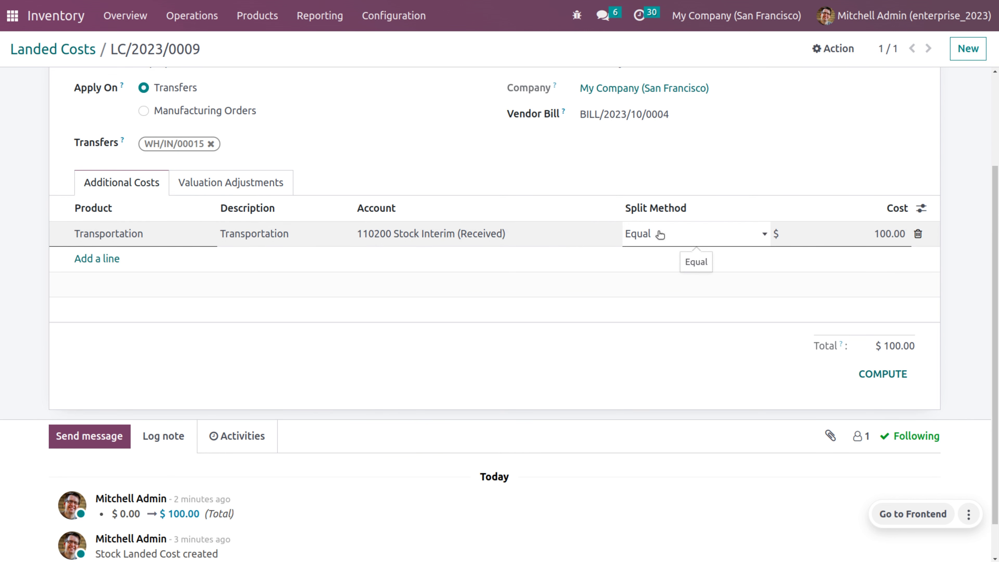
click(656, 235)
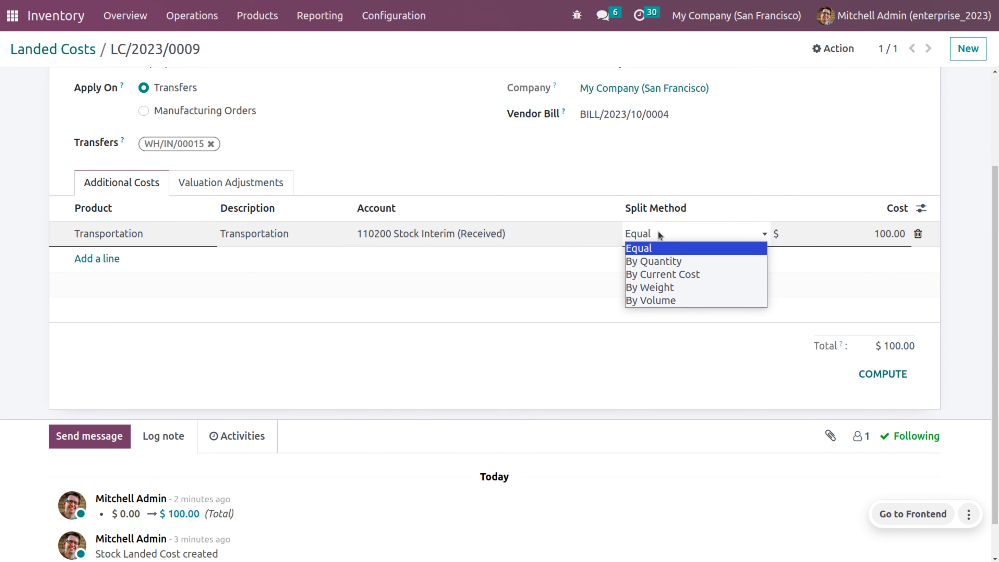
click(663, 261)
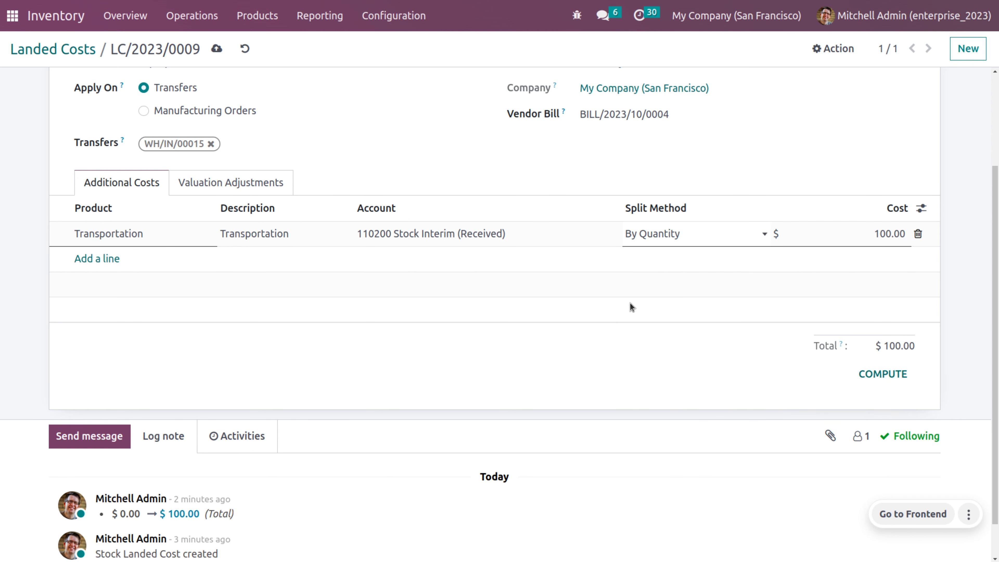
Step: Save the landed cost with its quantity-based split, compute it, and open its valuation adjustments
click(215, 50)
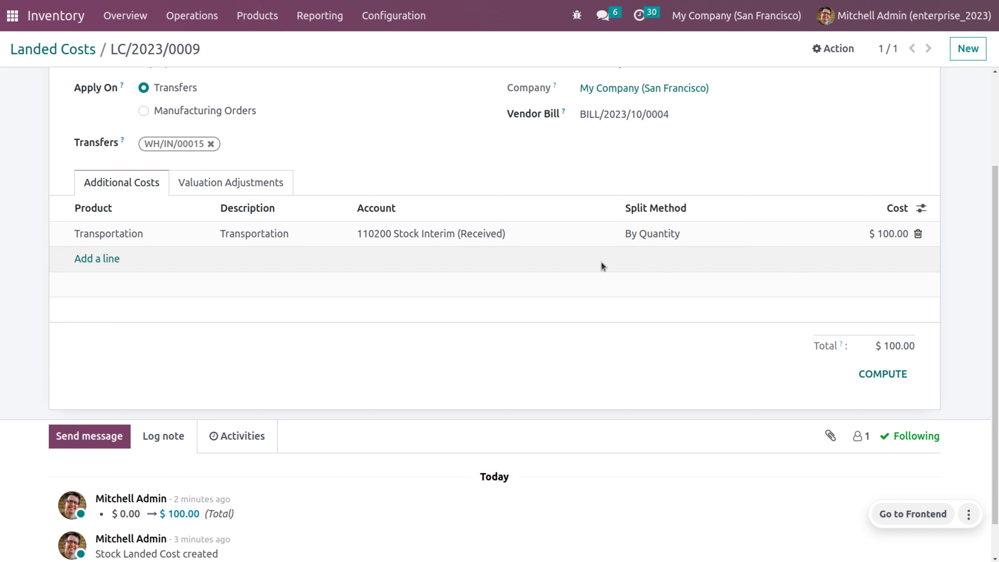
click(886, 375)
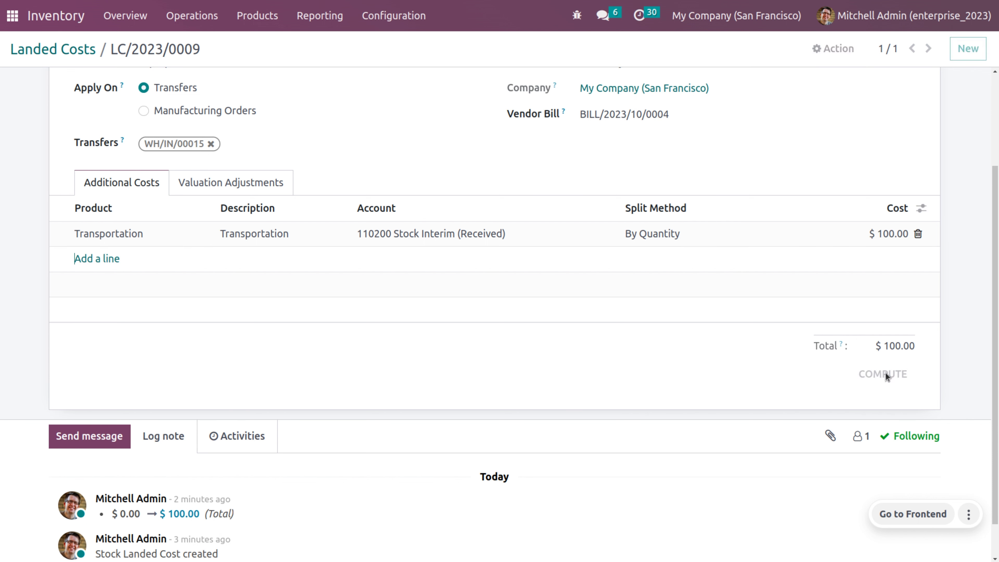
click(250, 188)
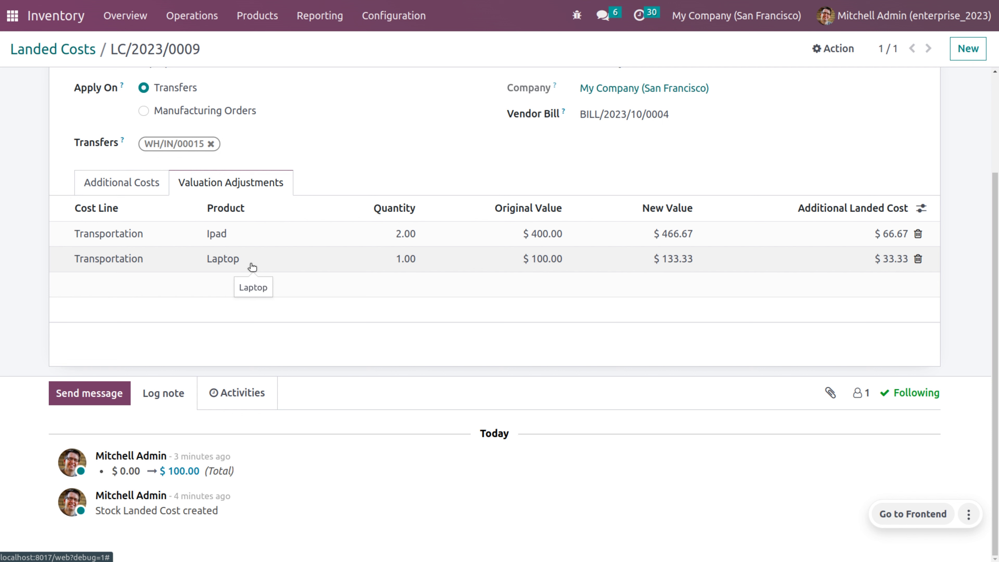
Step: Switch to the calculator and calculate 100÷3 to check the Laptop line's share of the landed cost
key(alt+Tab)
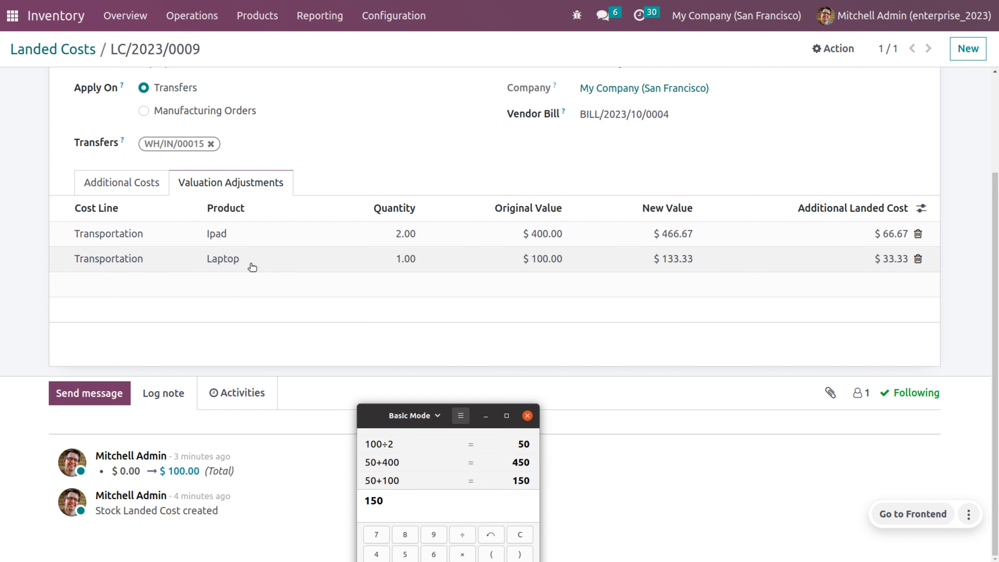
drag(365, 405, 115, 169)
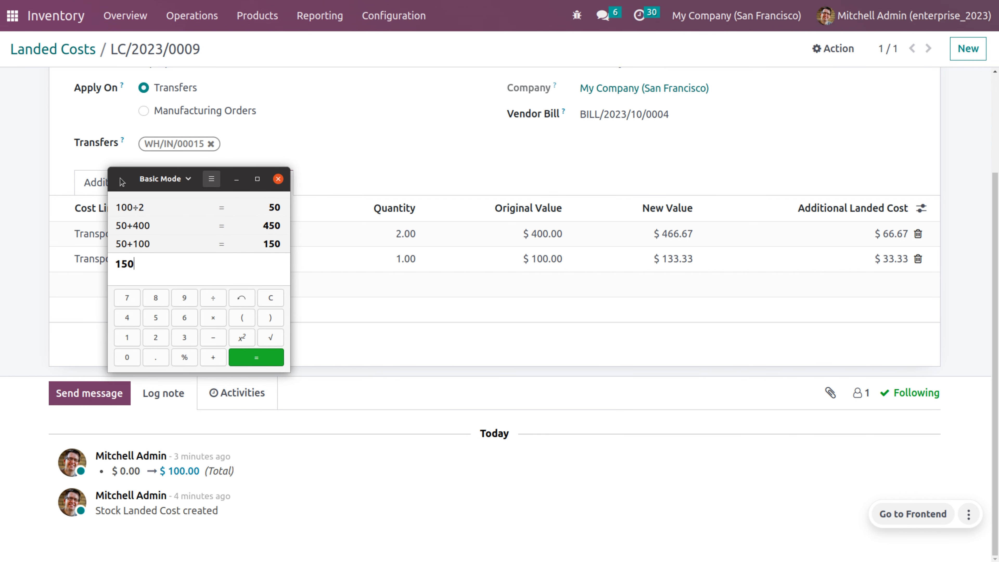
key(BackSpace)
key(BackSpace)
text(:2)
key(BackSpace)
key(BackSpace)
key(BackSpace)
text(3)
key(BackSpace)
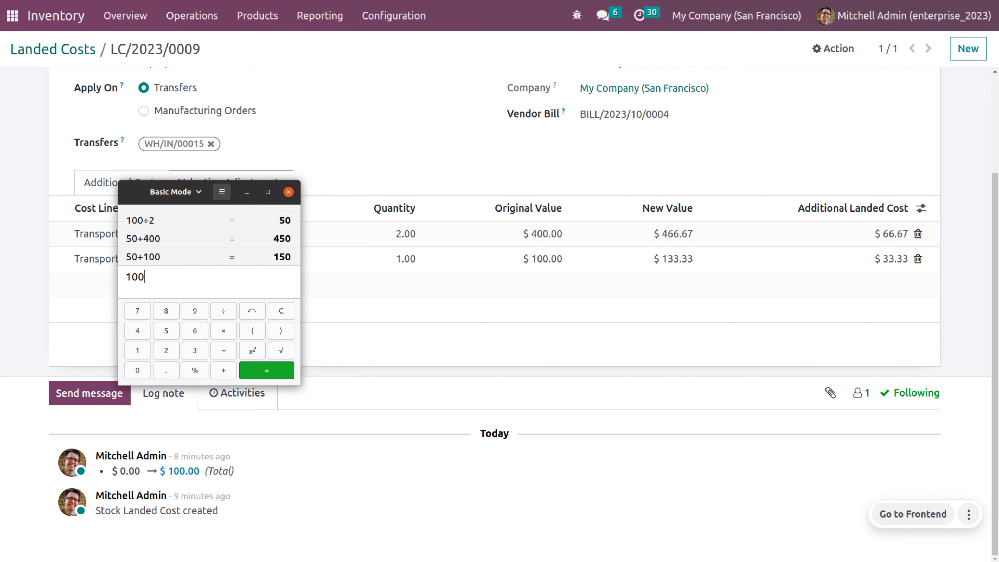
text(/)
text(3)
key(Return)
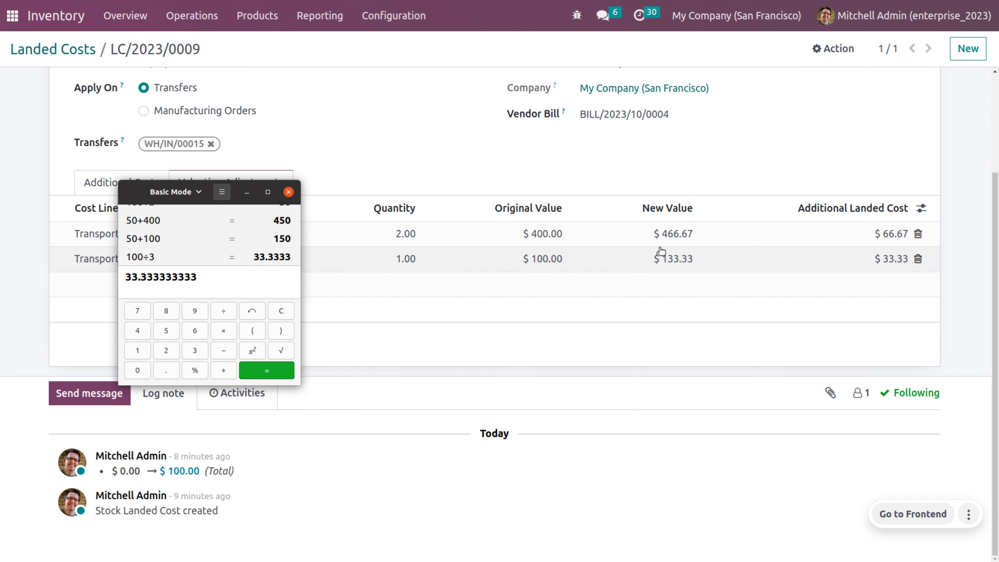
Step: Subtract the 100÷3 result from 100 to check the Ipad line's share of the landed cost
text(-100)
key(BackSpace)
key(BackSpace)
key(BackSpace)
key(BackSpace)
text(100-)
key(Return)
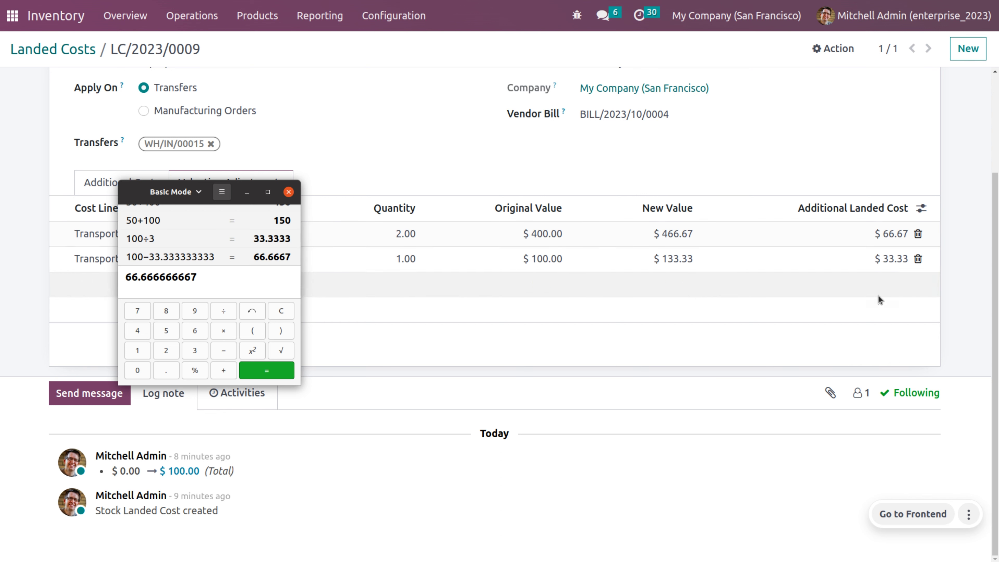
Step: Return to the landed cost's additional costs and change the Transportation line's split method to By Current Cost
click(103, 177)
click(103, 177)
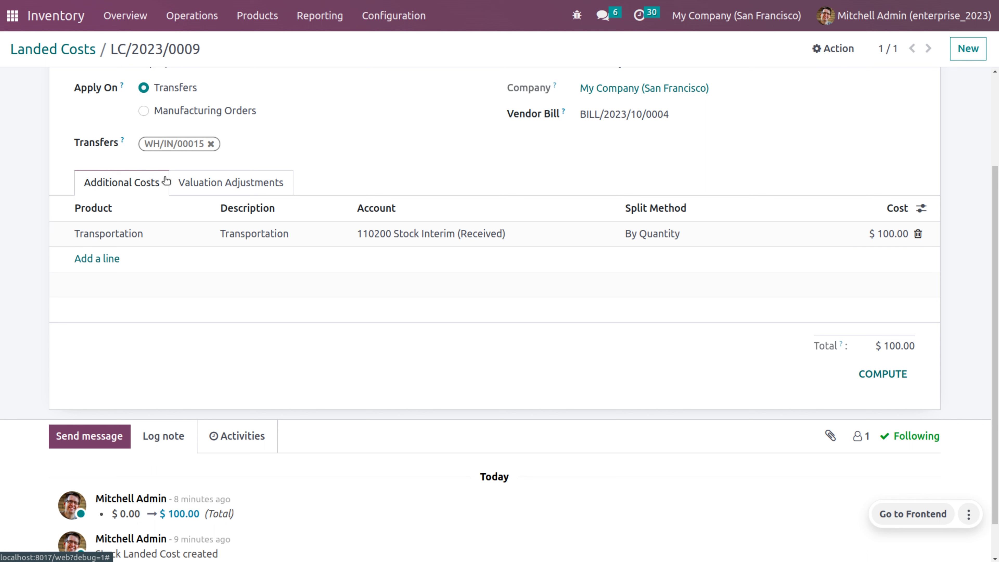
click(640, 233)
click(698, 236)
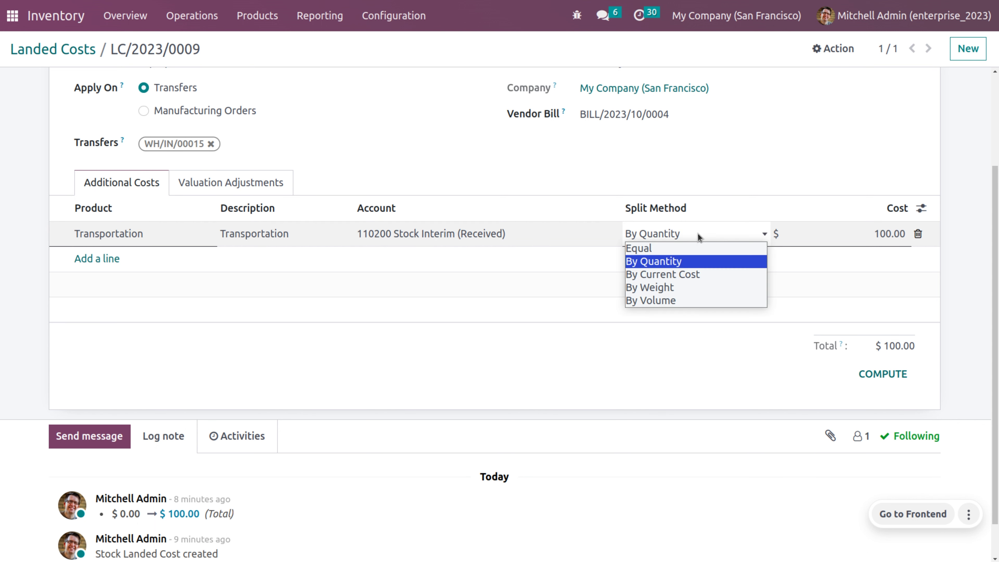
click(693, 274)
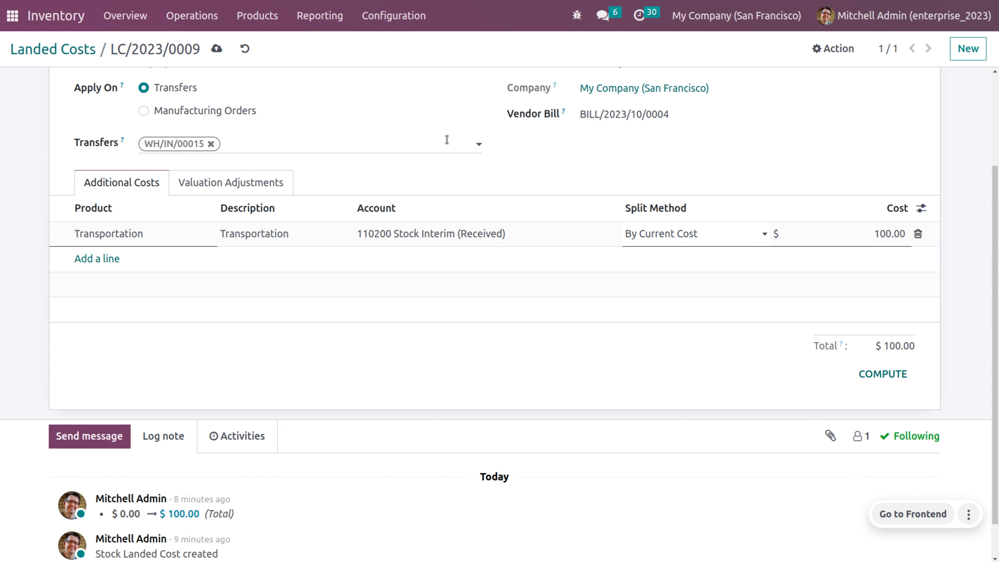
Step: Save the landed cost with the current-cost split, compute it, and open its valuation adjustments
click(217, 49)
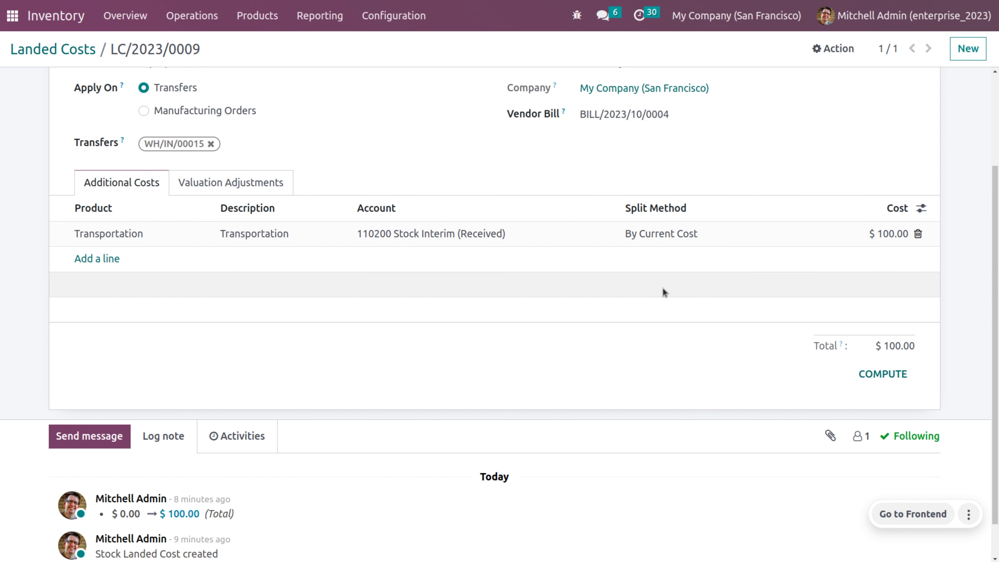
click(876, 374)
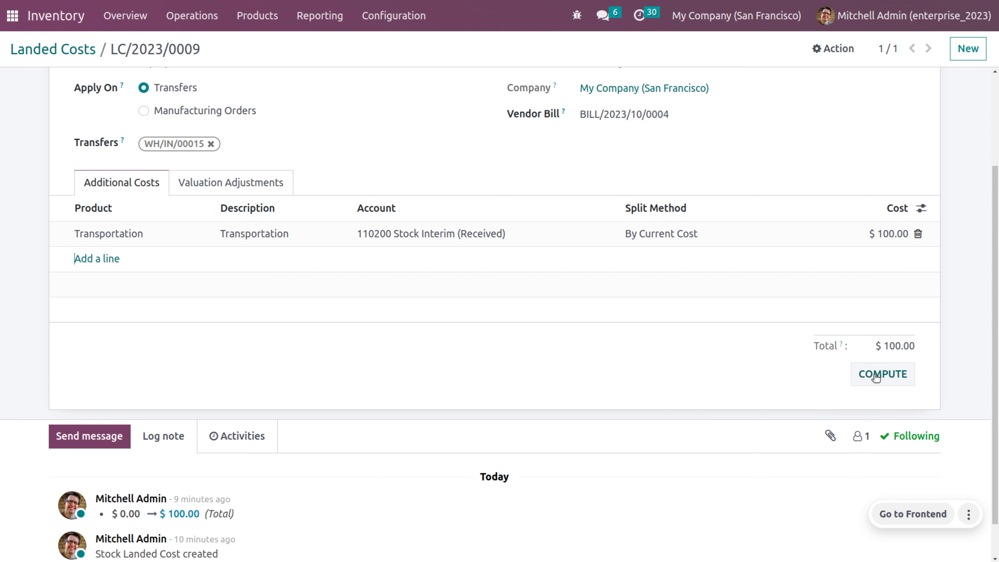
click(251, 184)
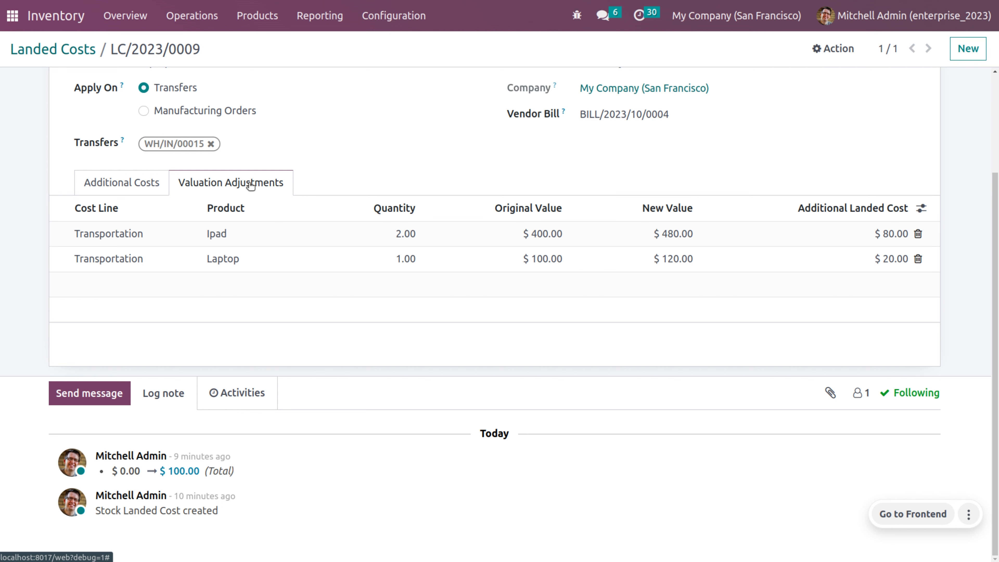
Step: Switch to the calculator and clear the previous result from its entry
key(alt+Tab)
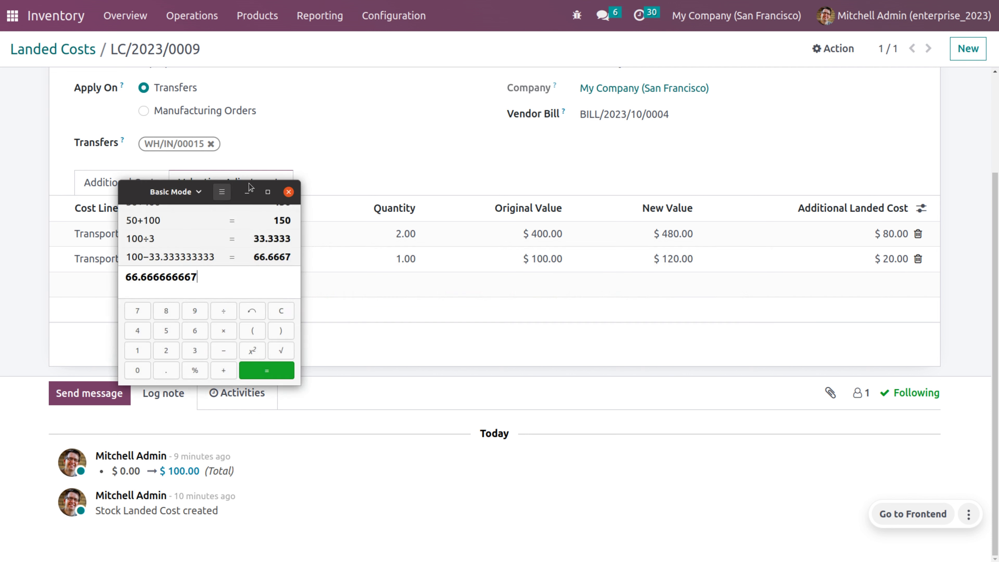
key(BackSpace)
key(BackSpace)
key(BackSpace)
key(BackSpace)
key(BackSpace)
key(BackSpace)
key(BackSpace)
key(BackSpace)
key(BackSpace)
key(BackSpace)
key(BackSpace)
key(BackSpace)
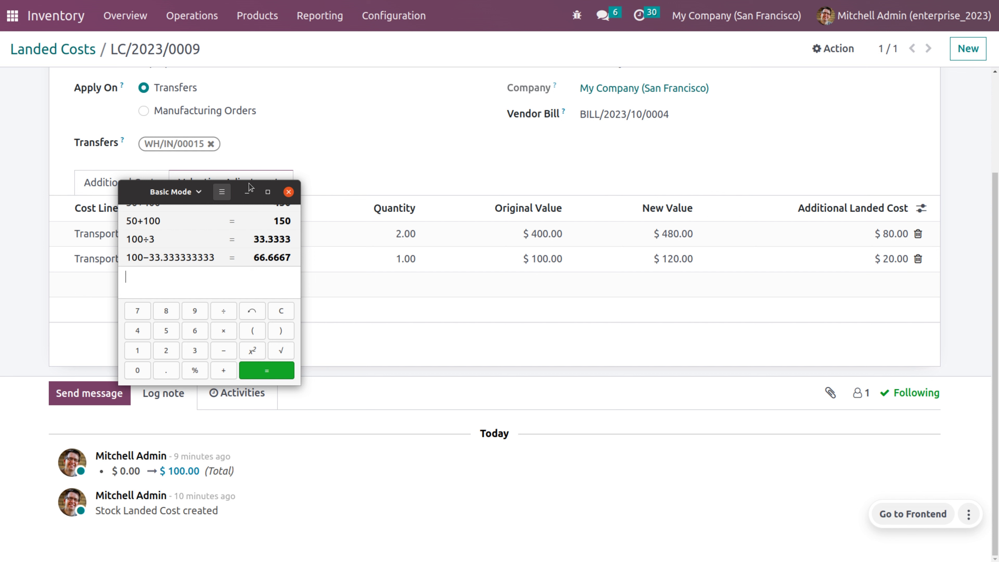
text(100)
text(/)
text(400)
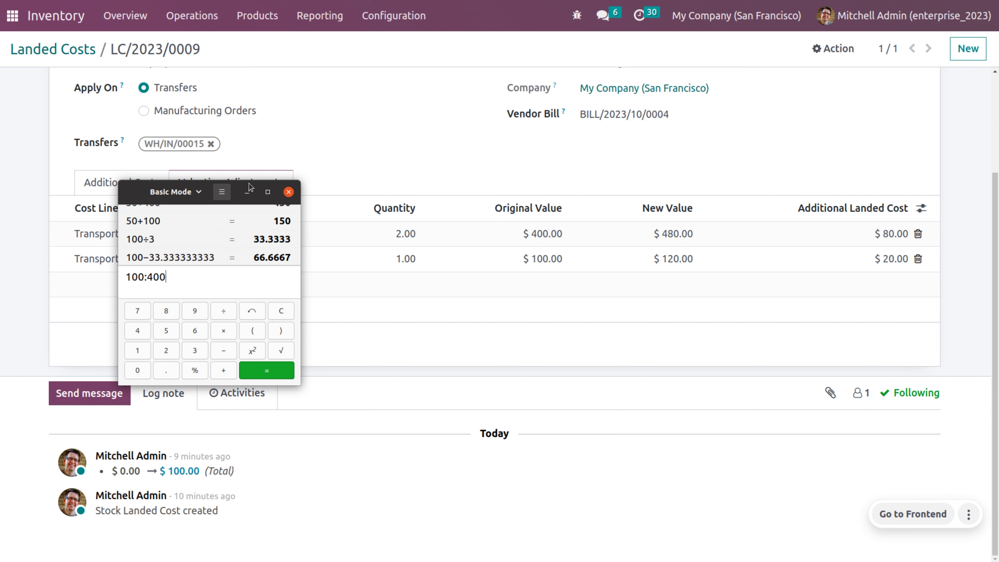
key(BackSpace)
key(BackSpace)
key(BackSpace)
key(BackSpace)
key(BackSpace)
key(BackSpace)
text(/4)
key(BackSpace)
key(BackSpace)
key(BackSpace)
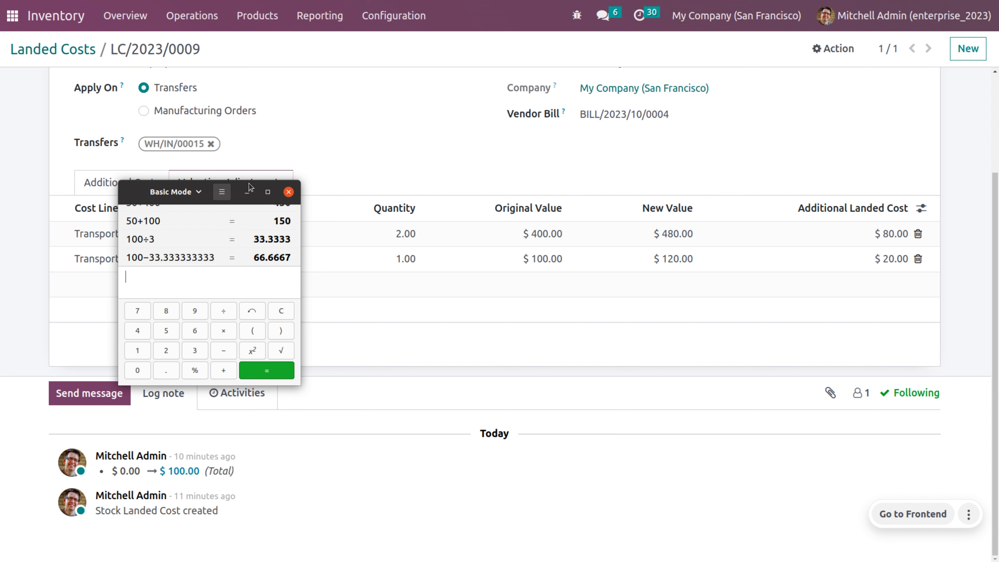
text(5)
key(BackSpace)
Step: Calculate 100×(1÷5) and add 100 to check the Laptop line's landed cost and new value
text(100*(1/5)
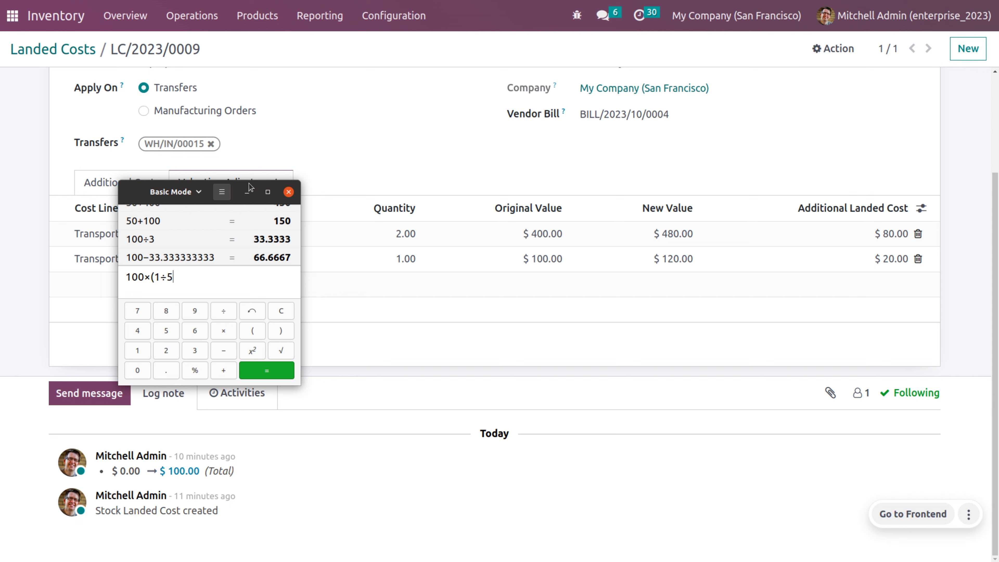
text())
key(Return)
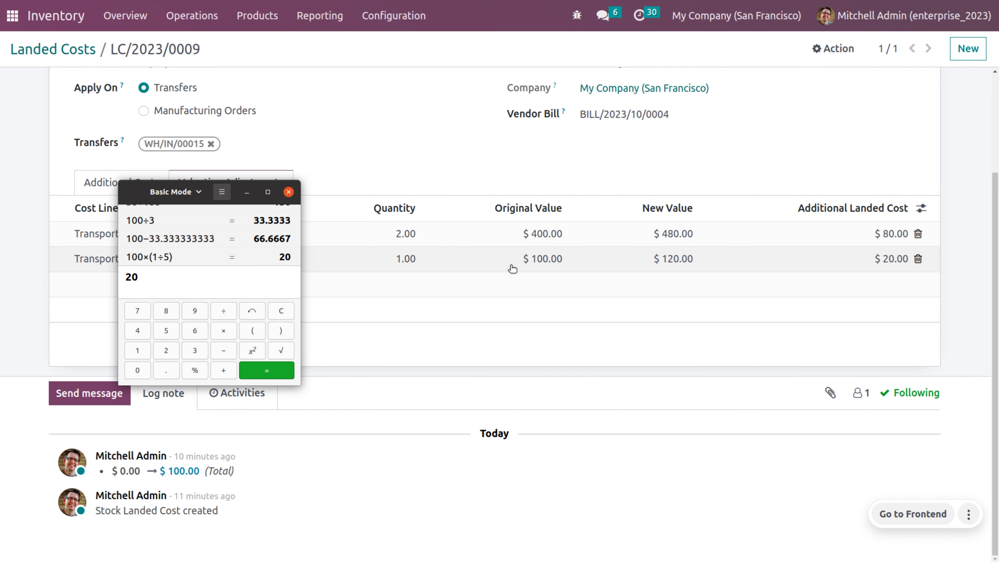
text(+100)
key(Return)
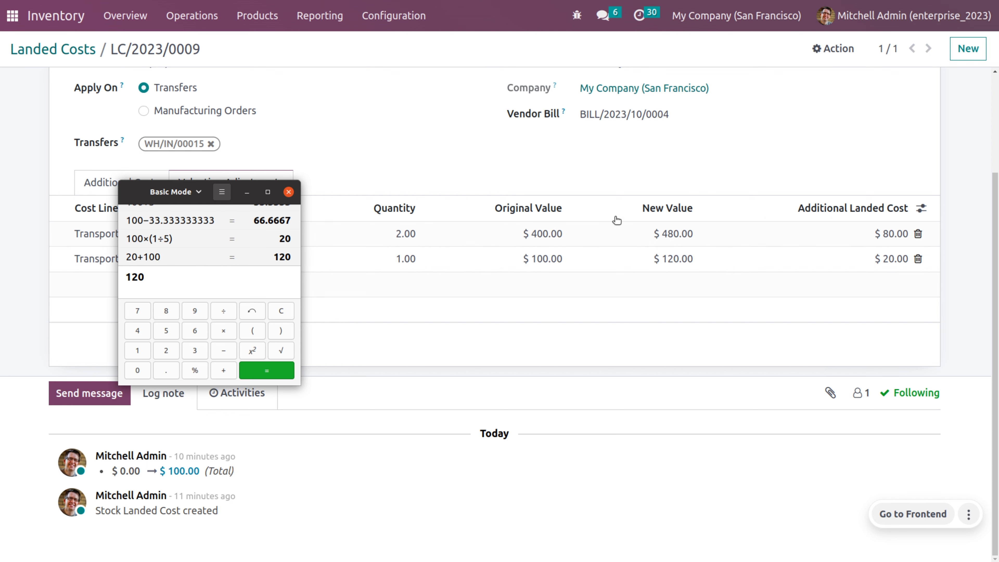
Step: Calculate 400×(1÷5) and add 400 to check the Ipad line's landed cost and new value
key(Escape)
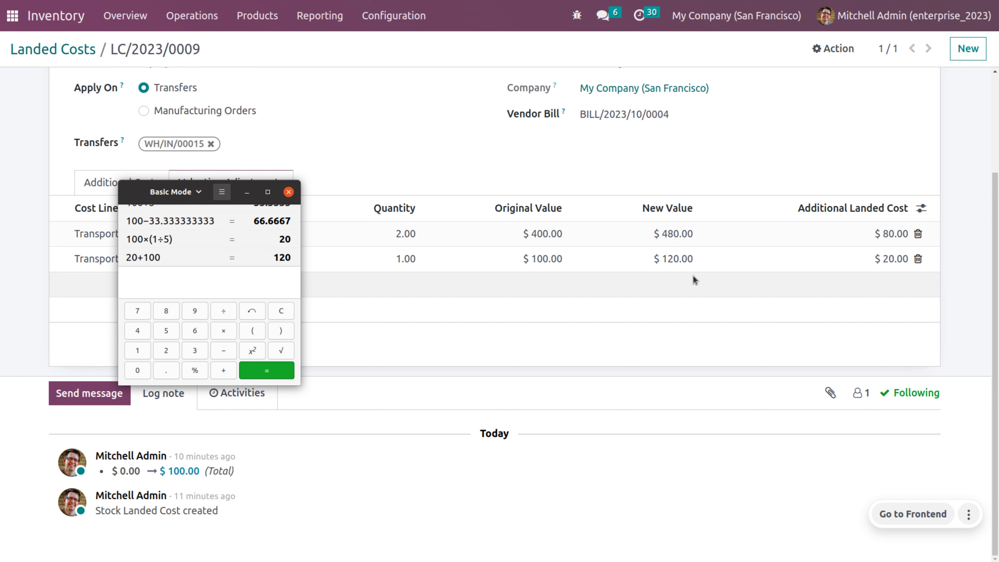
text(400)
text(*)
text(()
text(1)
text(/5)
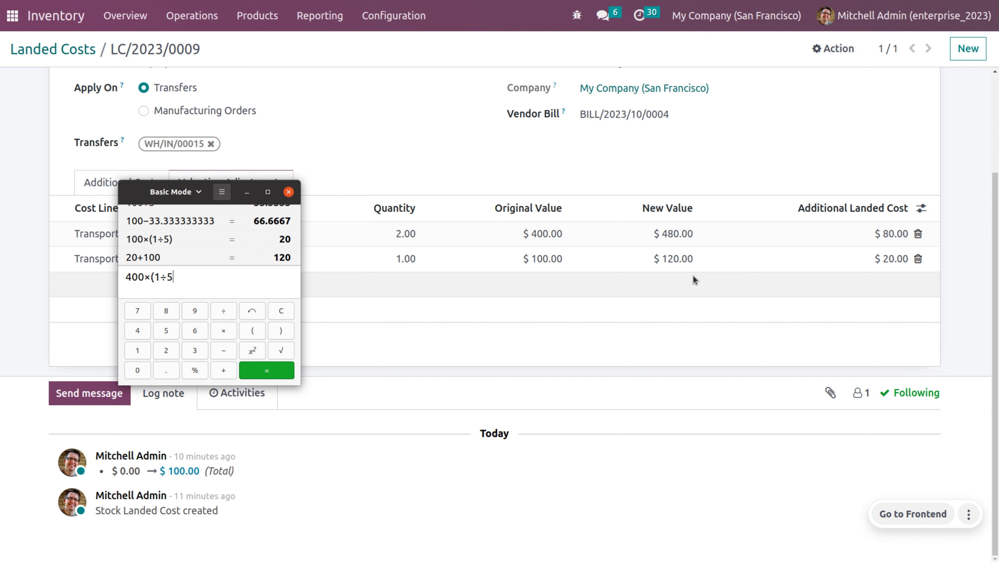
text())
key(Return)
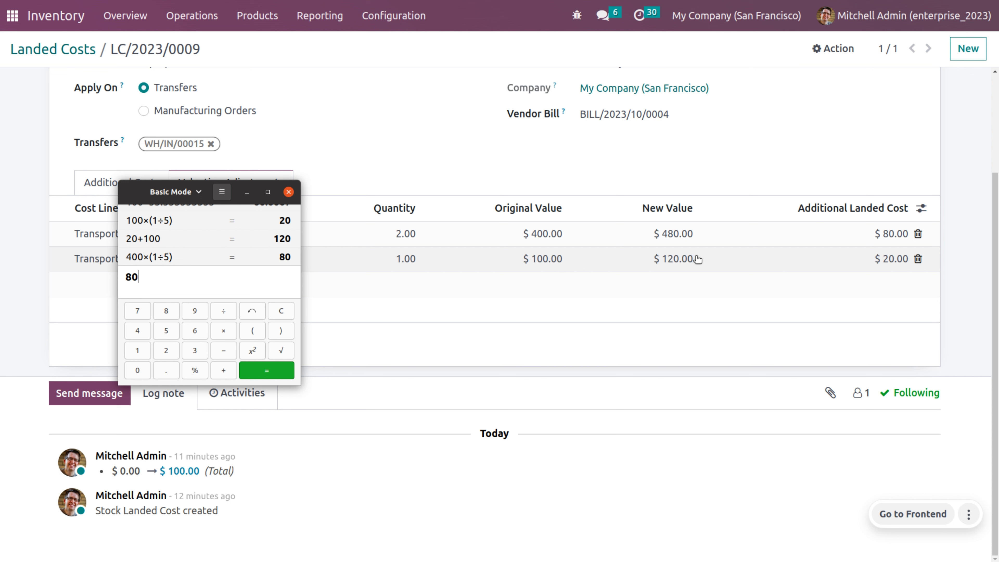
text(+)
text(400)
key(Return)
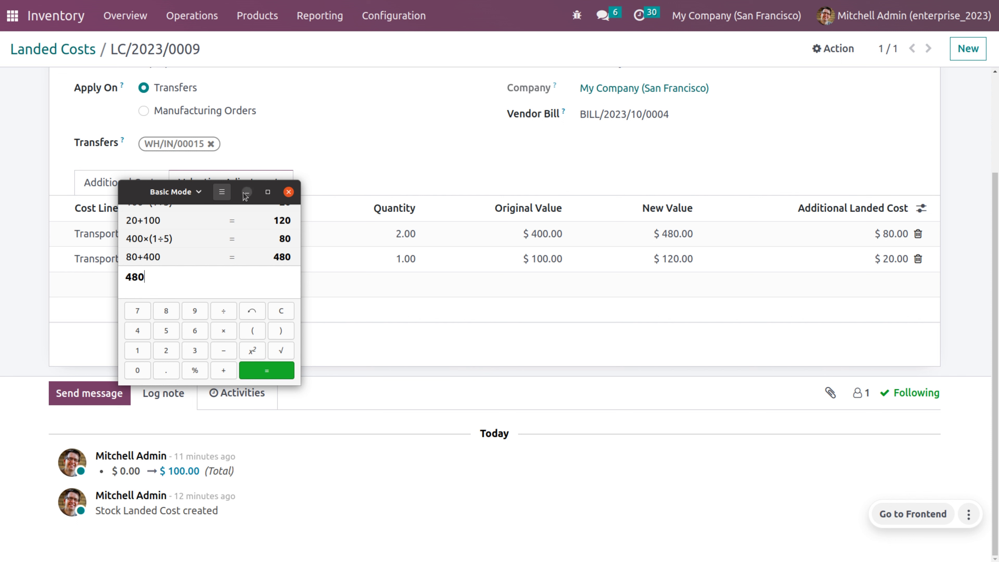
Step: Return to the landed cost's additional costs and change the Transportation line's split method to By Weight
click(105, 179)
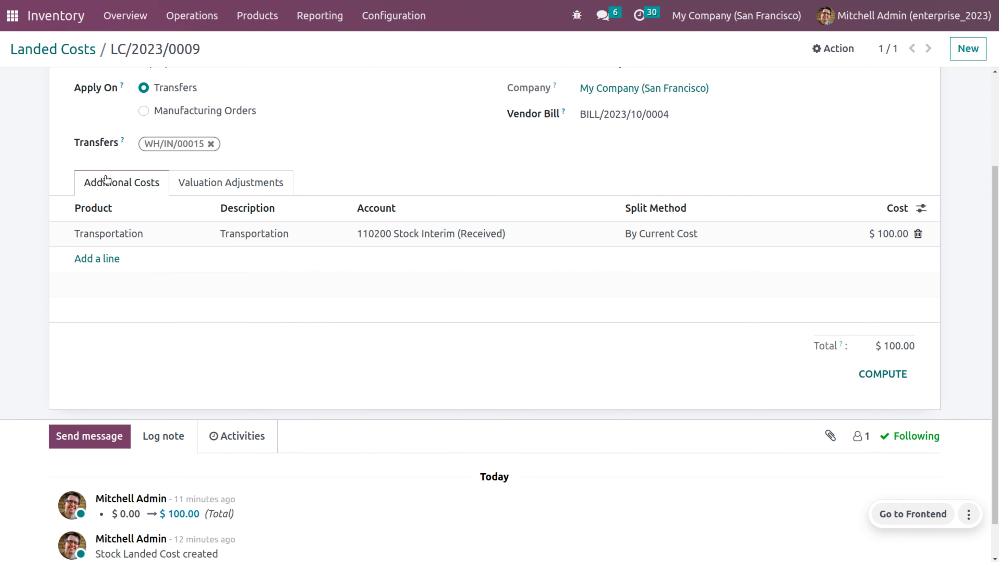
click(668, 229)
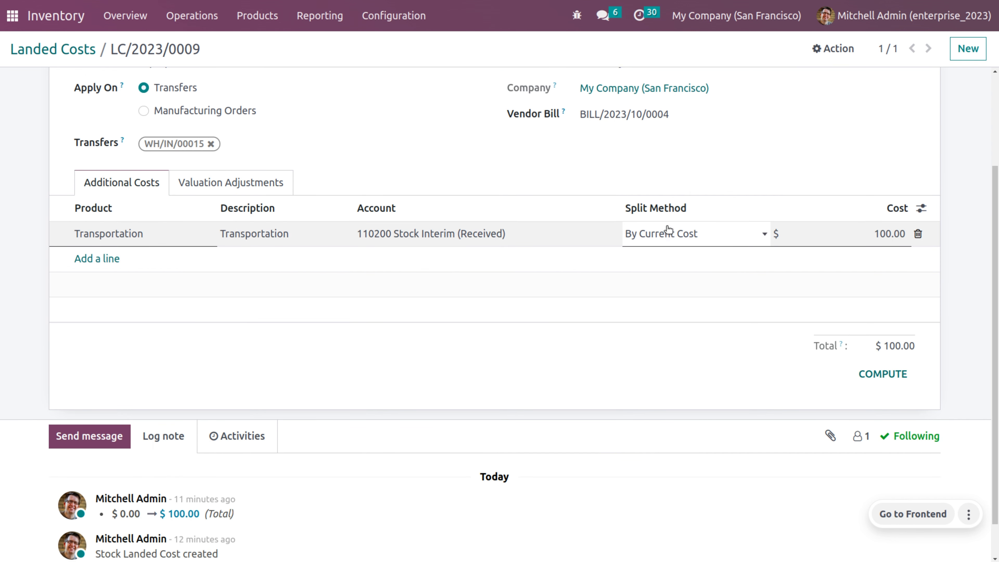
click(665, 234)
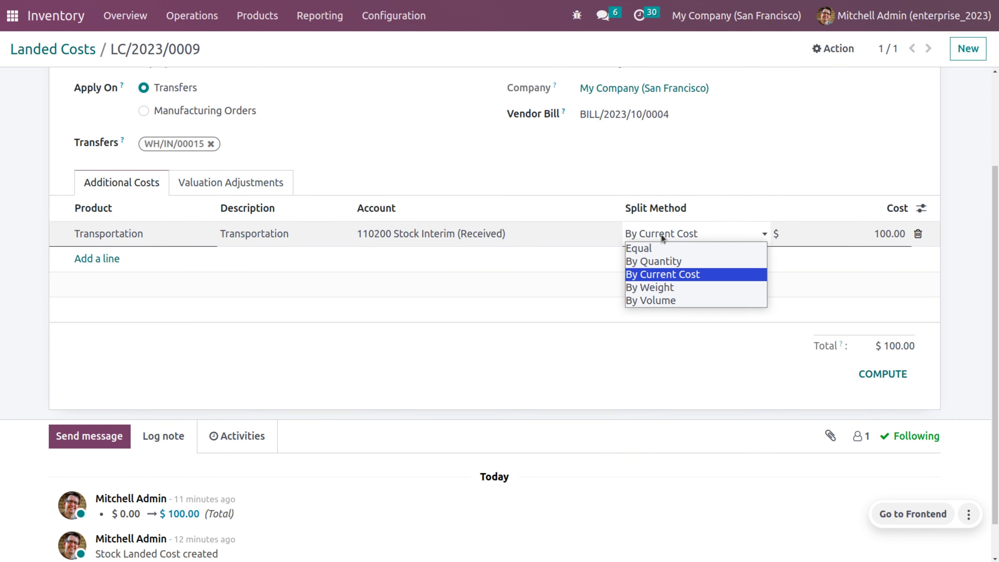
click(663, 287)
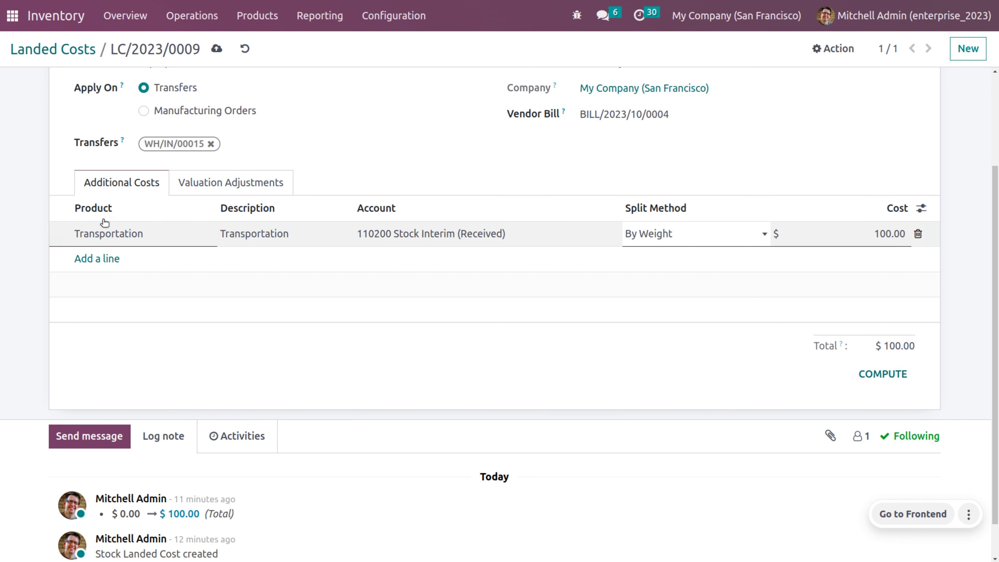
Step: Open the Laptop product record from its line in the valuation adjustments
click(191, 184)
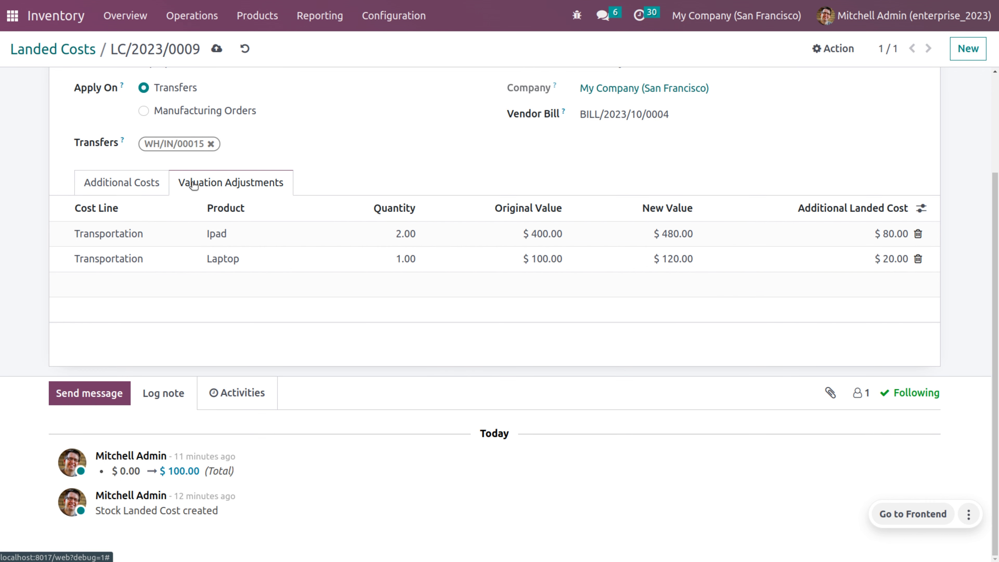
click(222, 258)
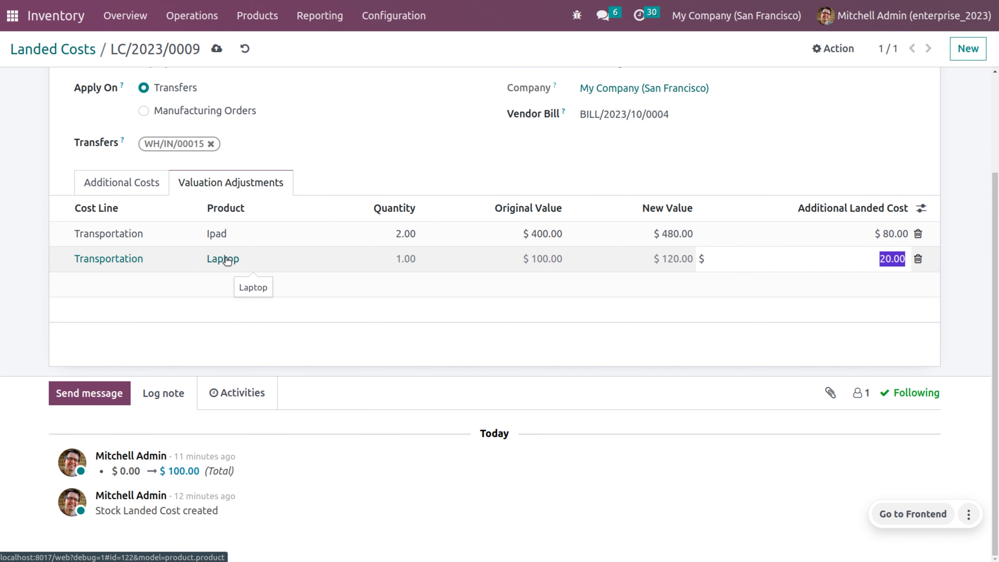
click(227, 260)
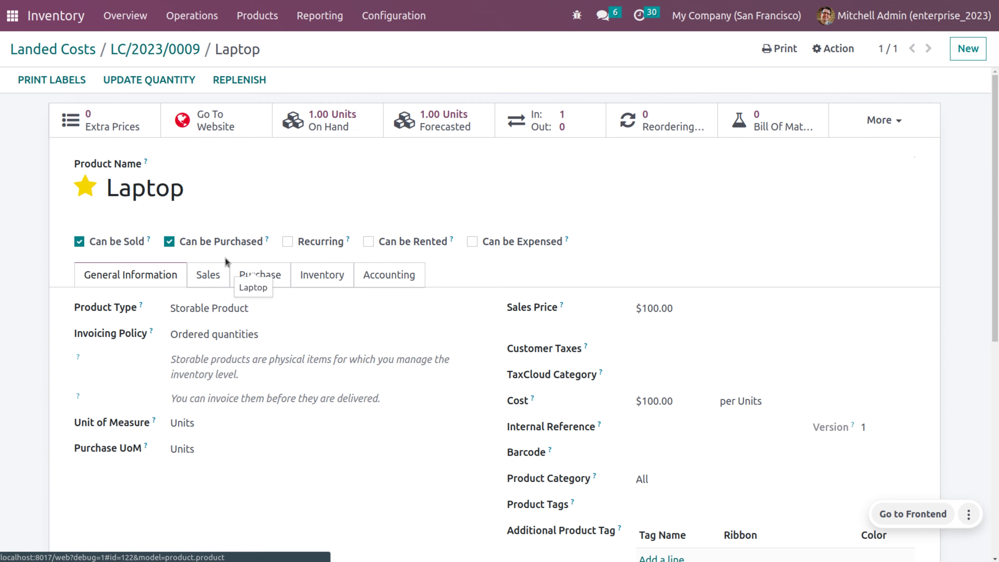
Step: Set the Laptop's weight to 2 kg in its inventory logistics details
click(324, 271)
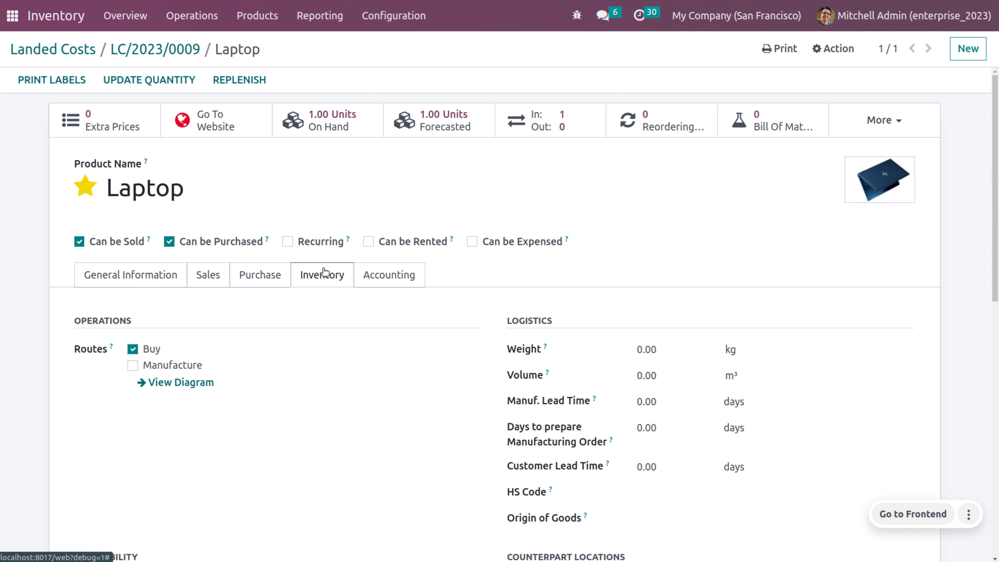
click(670, 350)
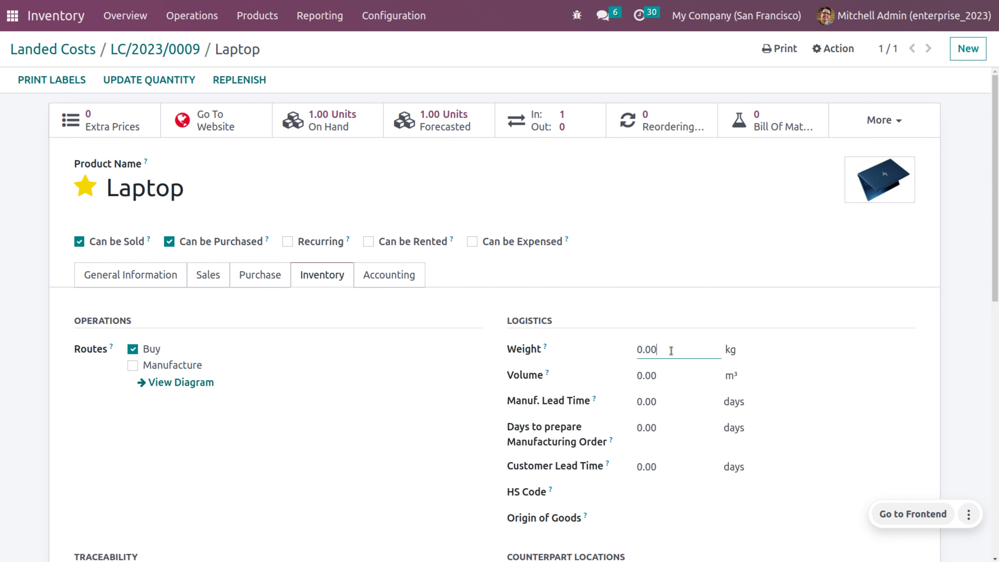
key(BackSpace)
key(BackSpace)
key(BackSpace)
key(BackSpace)
text(2)
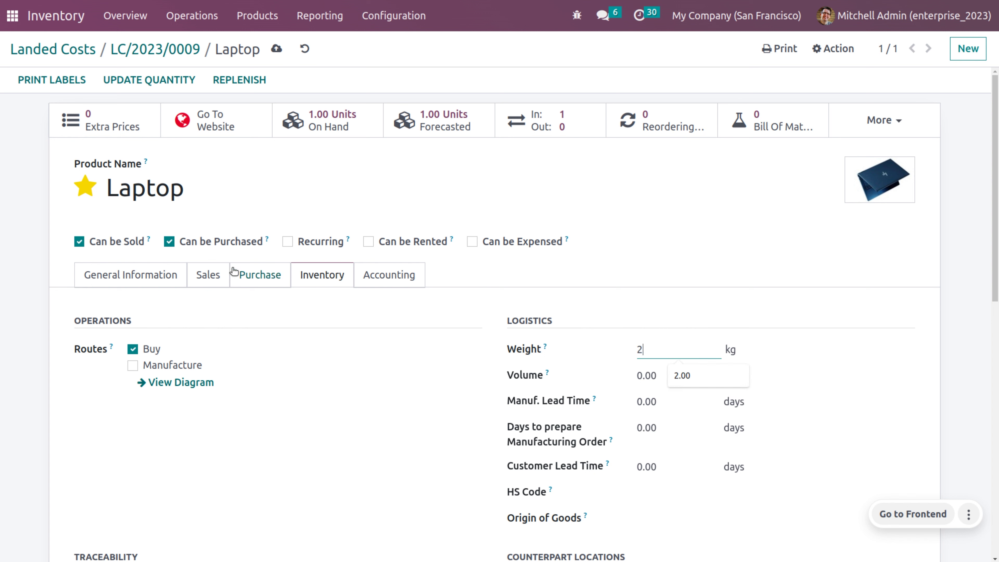
Step: Save the Laptop record and open the Ipad product record from its line in the landed cost's valuation adjustments
click(278, 45)
click(278, 47)
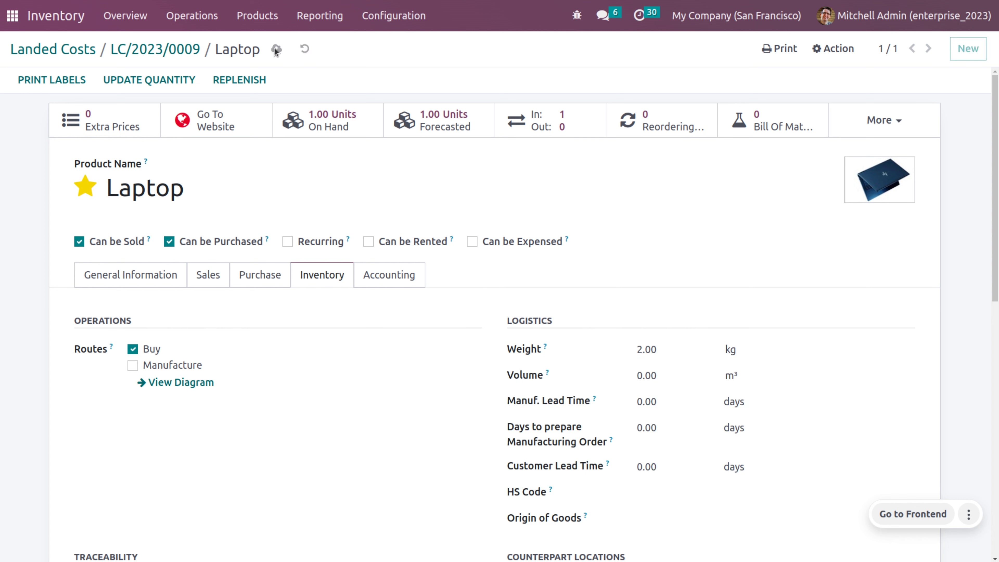
click(173, 48)
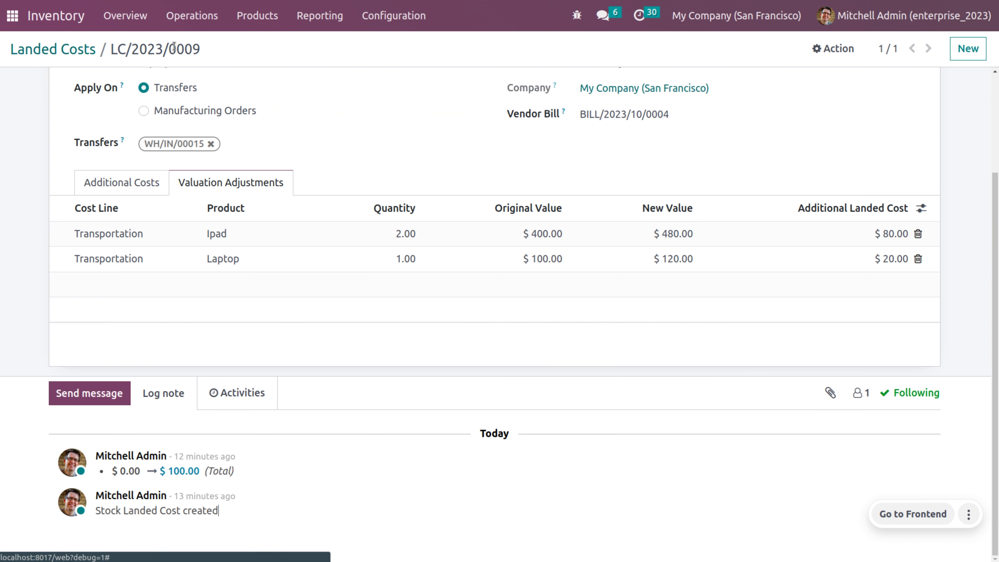
click(221, 232)
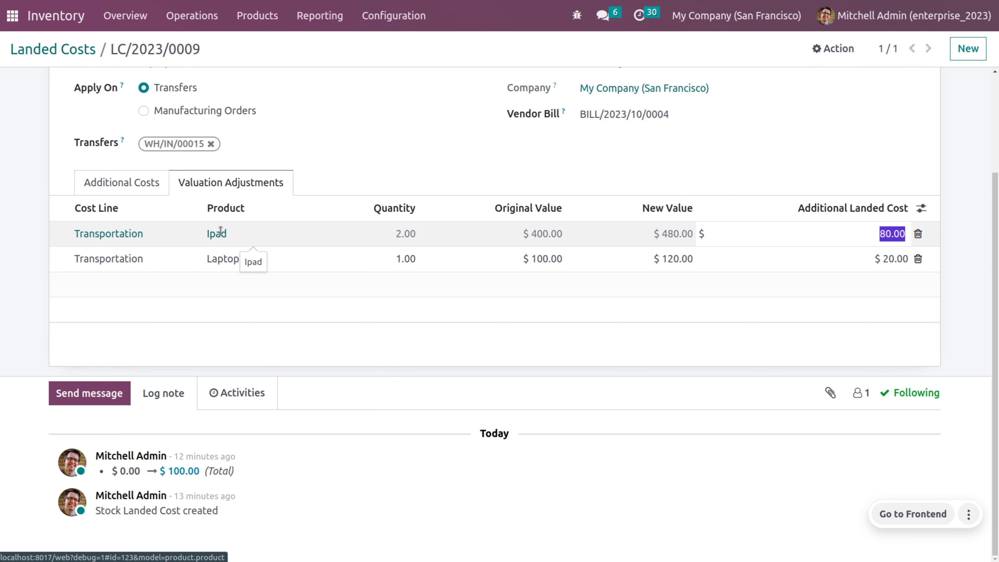
click(220, 233)
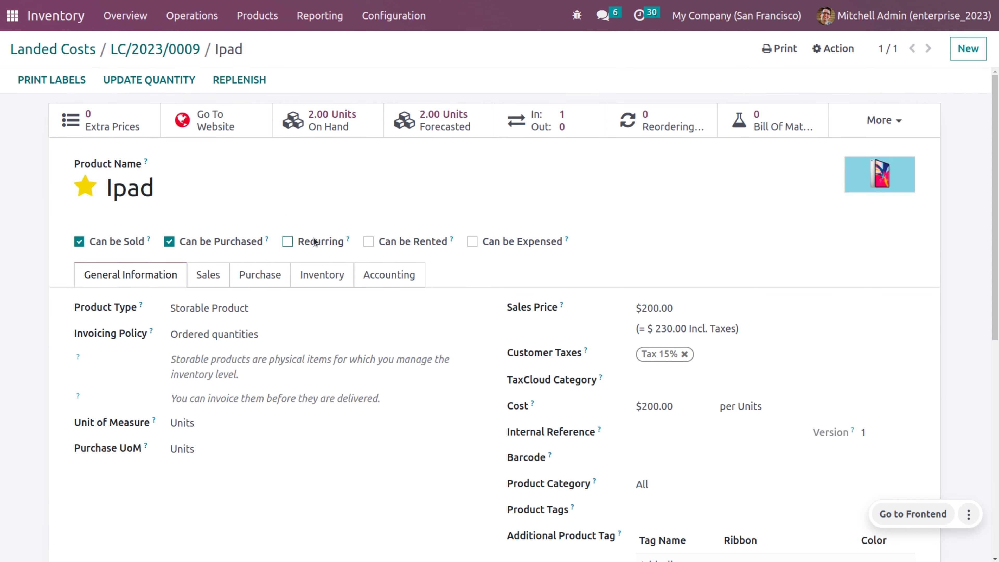
Step: Set the Ipad's weight to 8 kg in its inventory logistics details and save the product
click(319, 274)
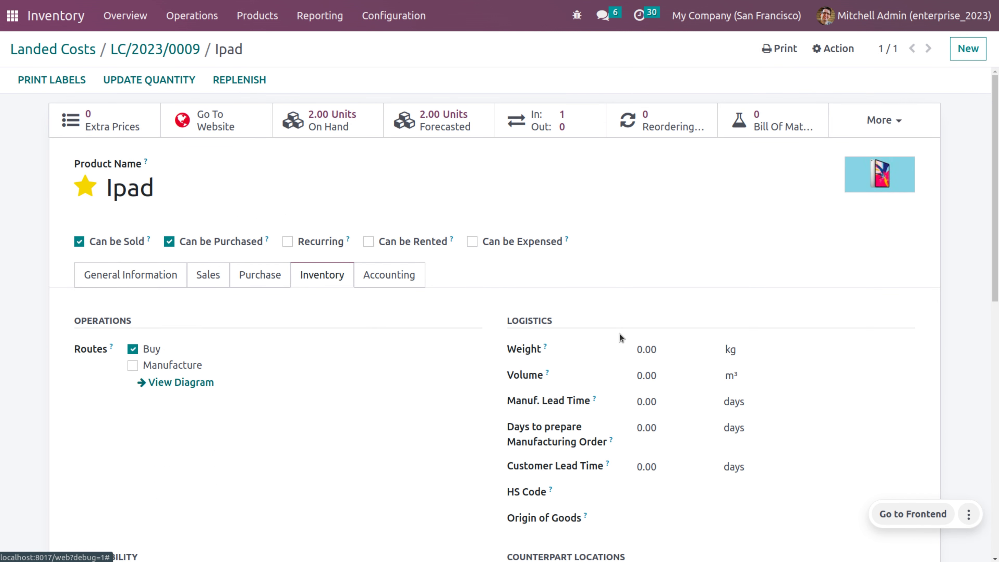
click(669, 350)
key(BackSpace)
key(BackSpace)
key(BackSpace)
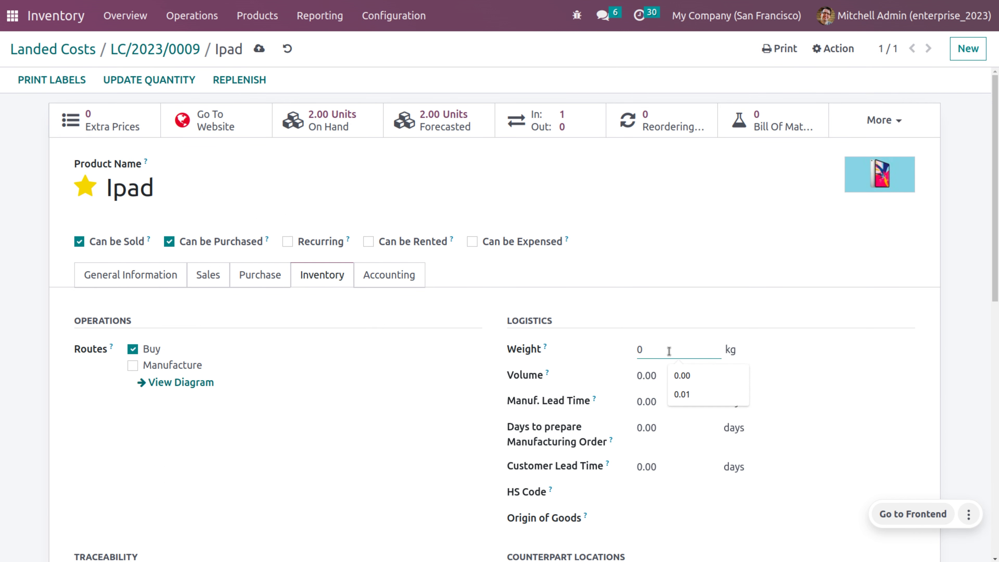
key(BackSpace)
text(8)
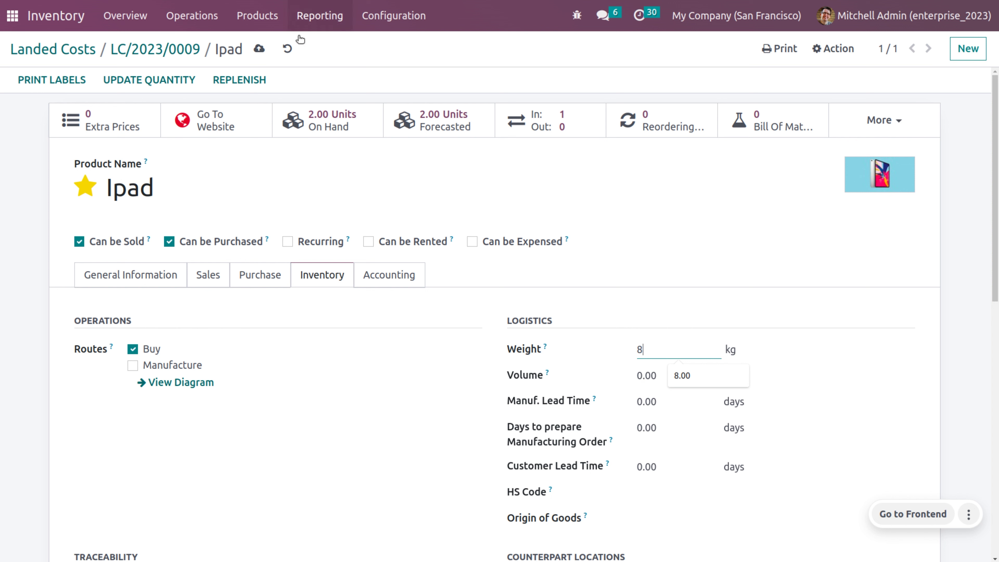
click(259, 48)
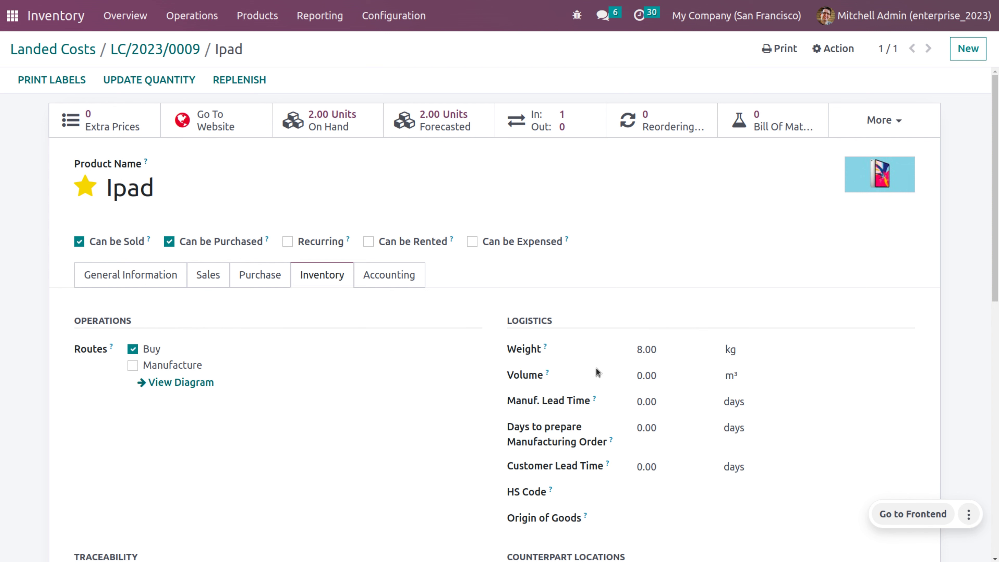
Step: Return to the landed cost, recompute the By Weight split from the additional costs, and review the valuation adjustments
click(182, 55)
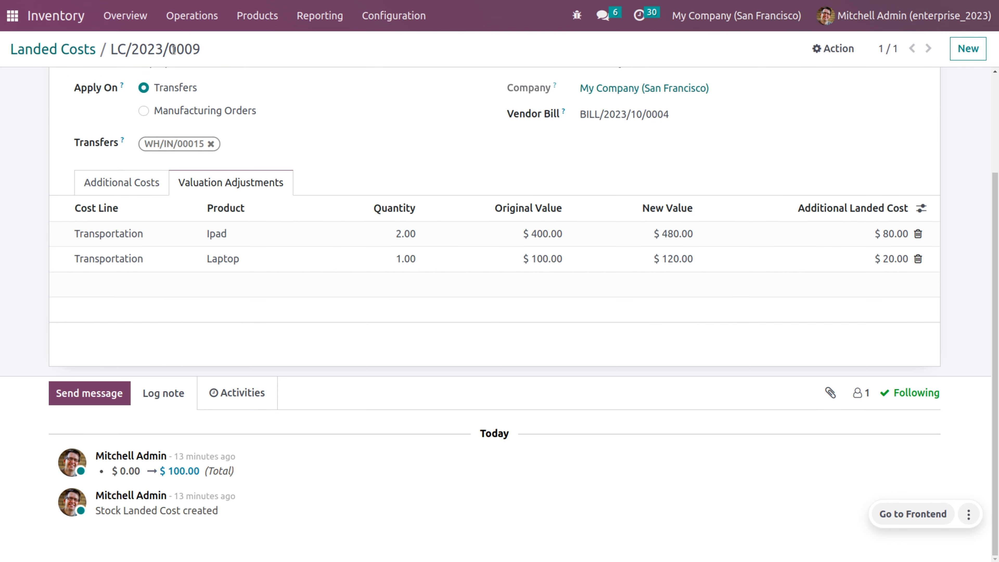
click(105, 182)
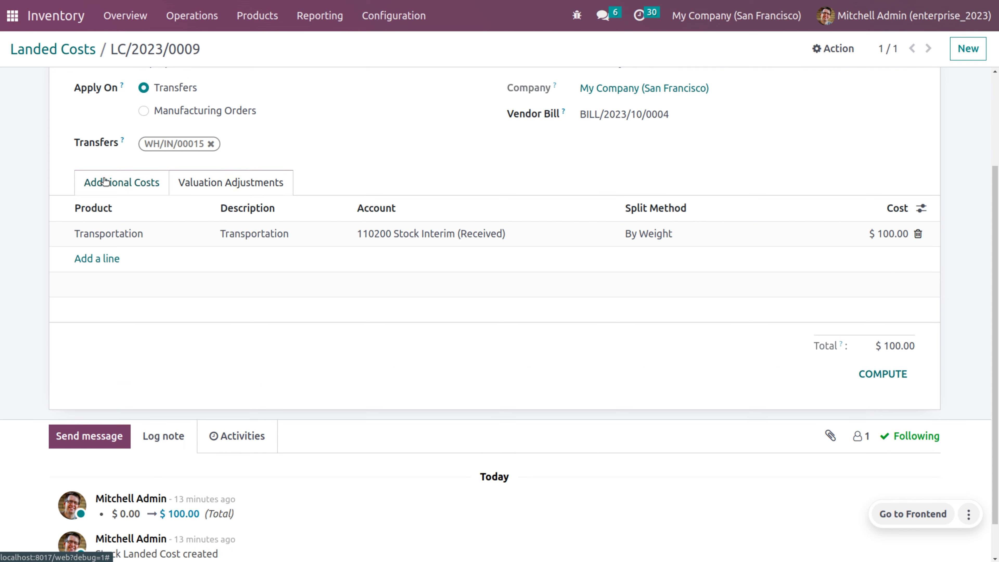
click(884, 378)
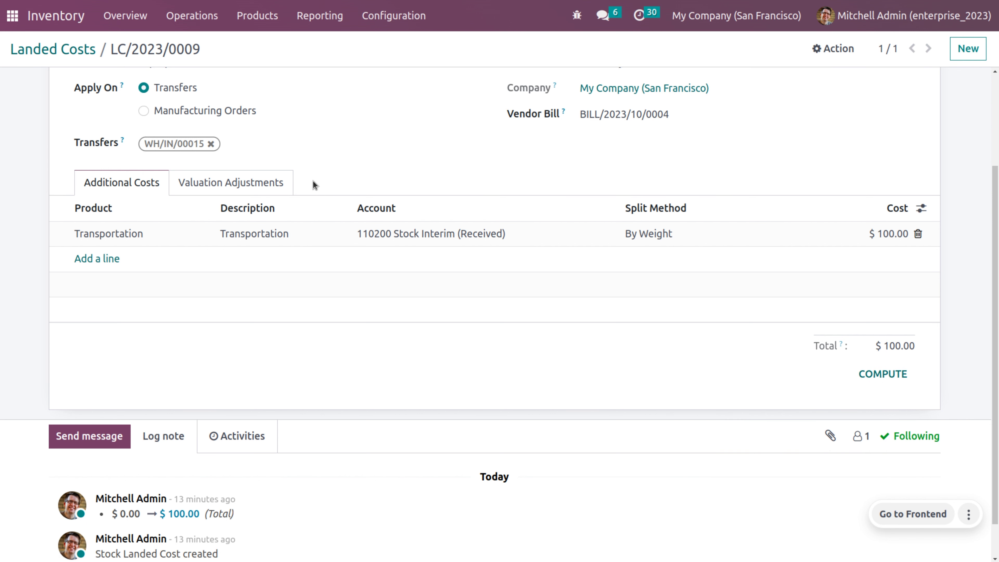
click(260, 194)
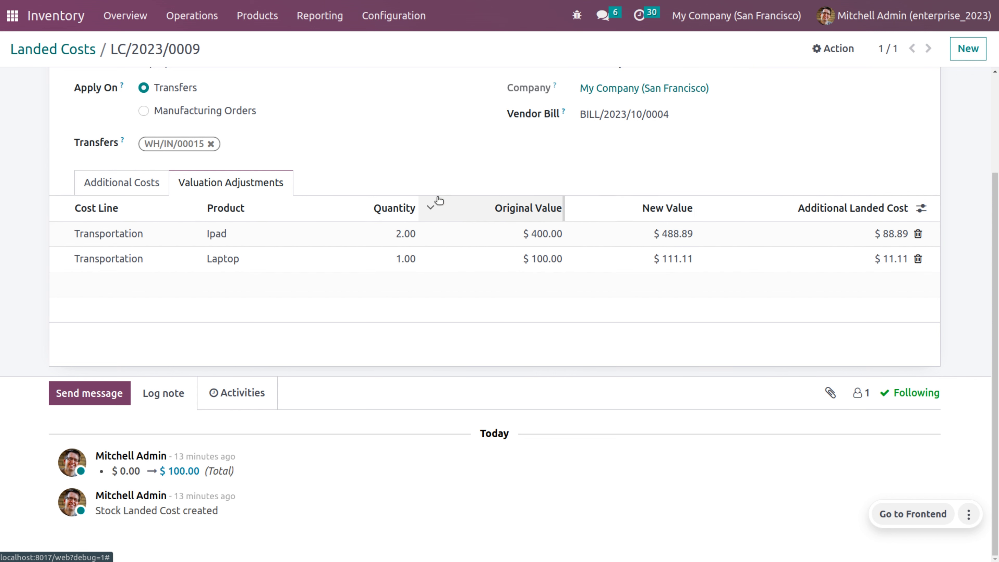
mouse_move(428, 202)
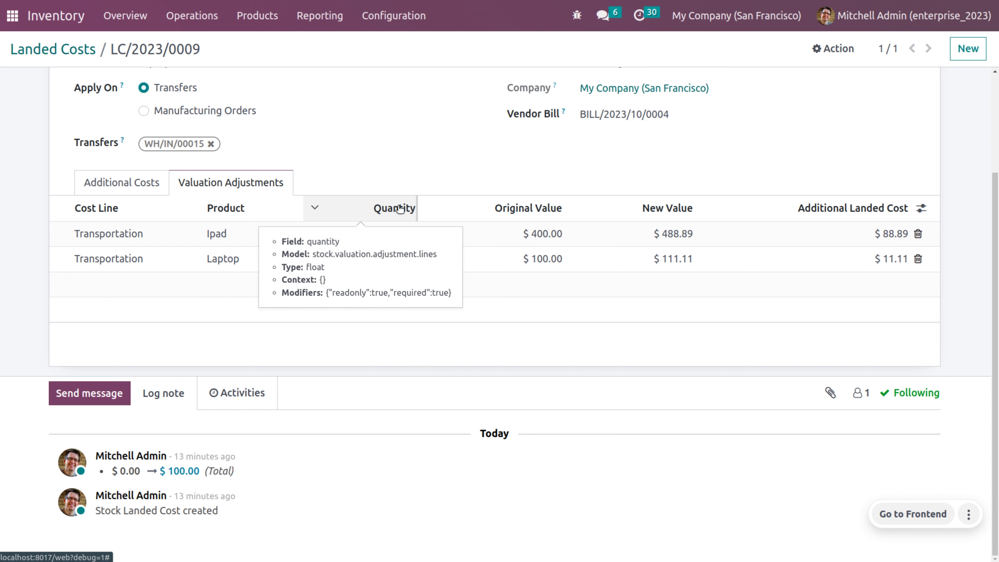
Step: Switch to the calculator and clear its previous result
key(alt+Tab)
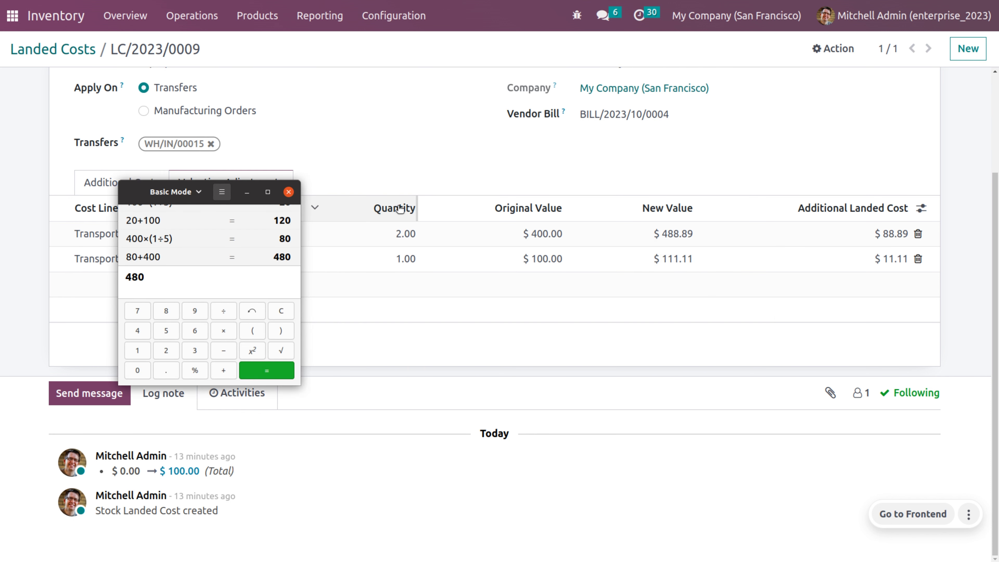
key(BackSpace)
key(BackSpace)
key(BackSpace)
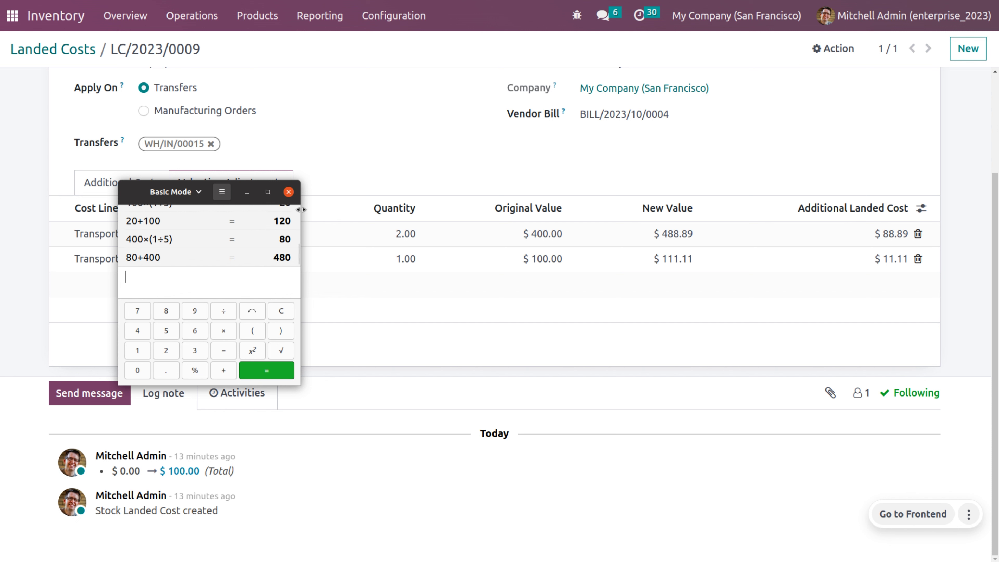
text(2)
text(/)
text(8)
text(*)
text(2)
key(BackSpace)
key(BackSpace)
key(BackSpace)
key(BackSpace)
text(:16)
key(BackSpace)
key(BackSpace)
key(BackSpace)
key(BackSpace)
text(18)
key(BackSpace)
key(BackSpace)
Step: Calculate (100×2)÷18 to check the Laptop line's additional landed cost by weight
text(100)
text(*2)
text())
text(()
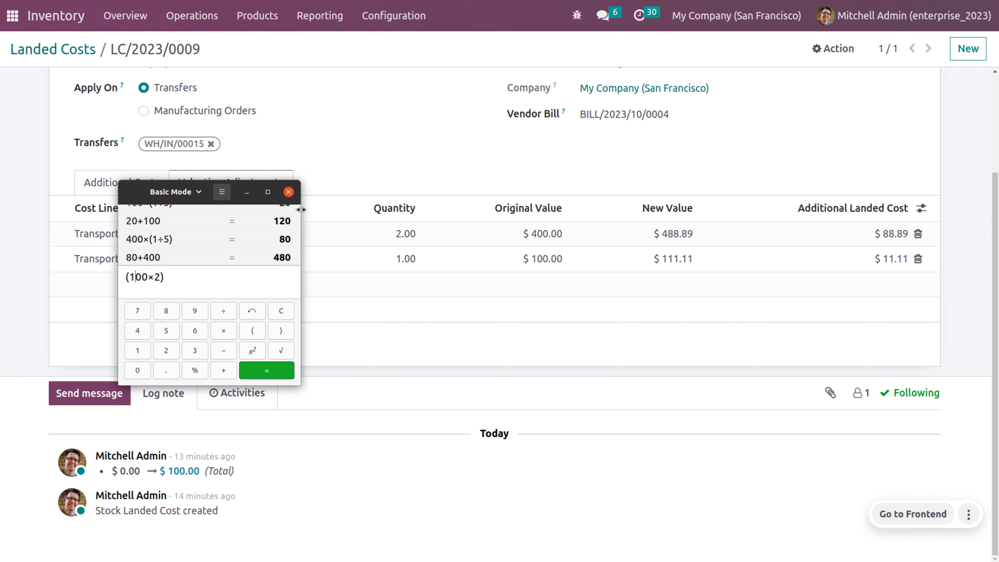
key(End)
text(÷18)
key(Return)
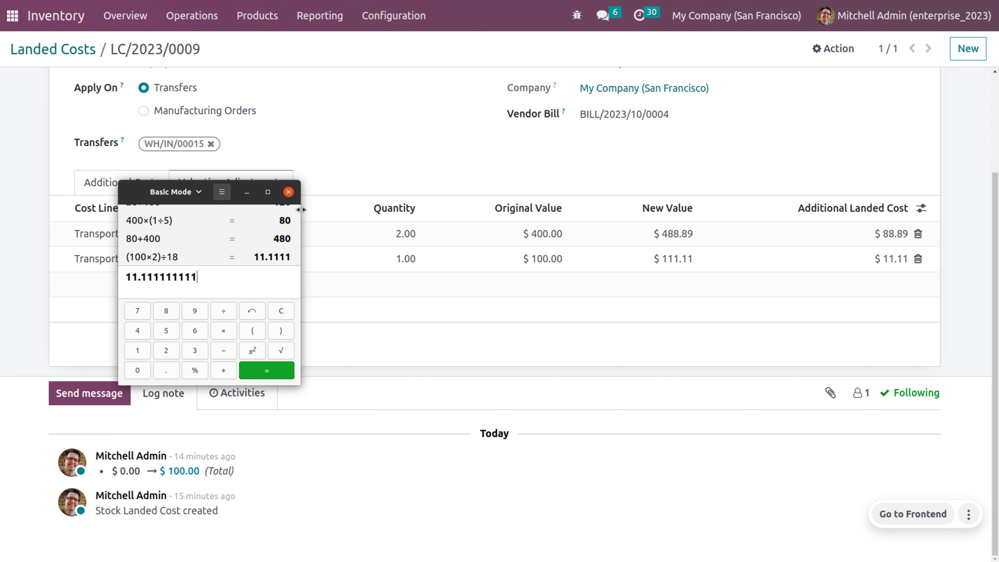
Step: Calculate (100×16)÷18 and add 400 to check the Ipad line's landed cost and new value
key(BackSpace)
key(BackSpace)
key(BackSpace)
key(BackSpace)
key(BackSpace)
key(BackSpace)
key(BackSpace)
key(BackSpace)
key(BackSpace)
key(BackSpace)
key(BackSpace)
key(BackSpace)
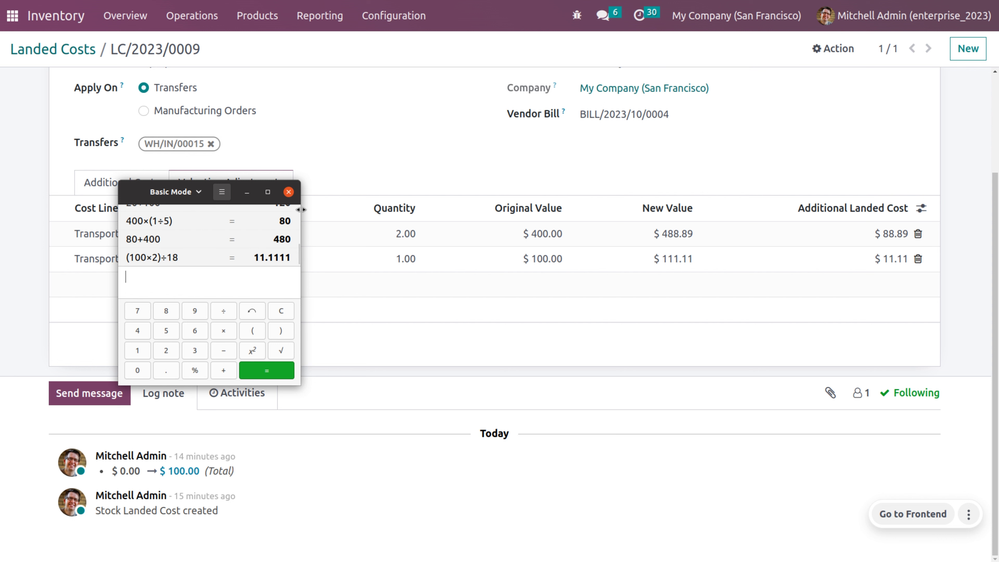
text(()
text(100)
text(*)
text(8)
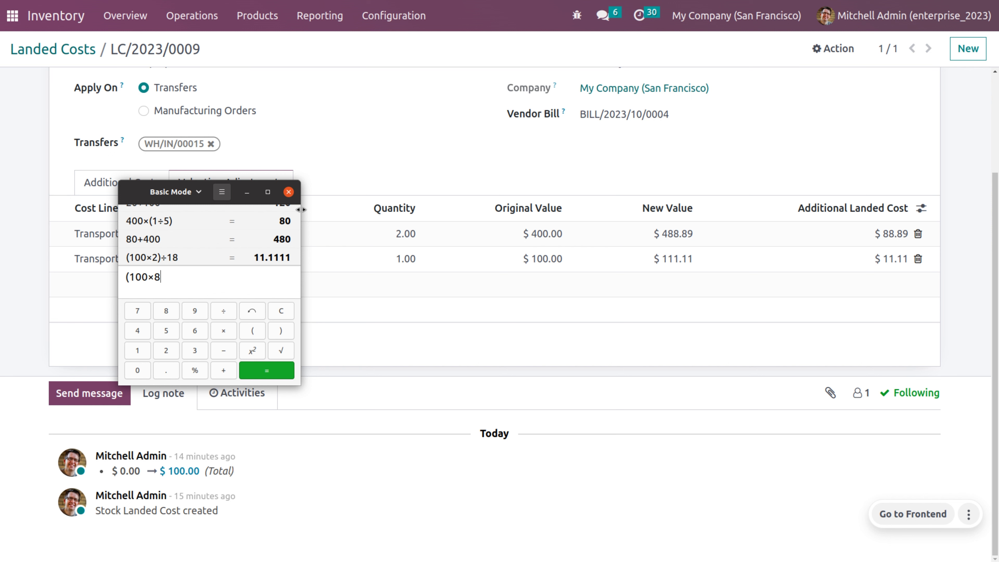
key(BackSpace)
text(16)÷18)
key(Return)
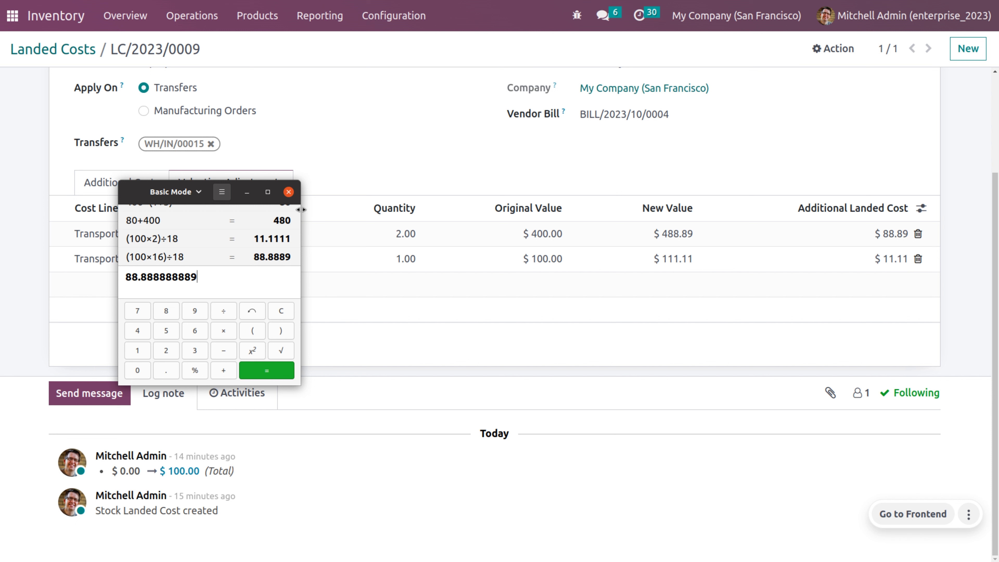
text(+400)
key(Return)
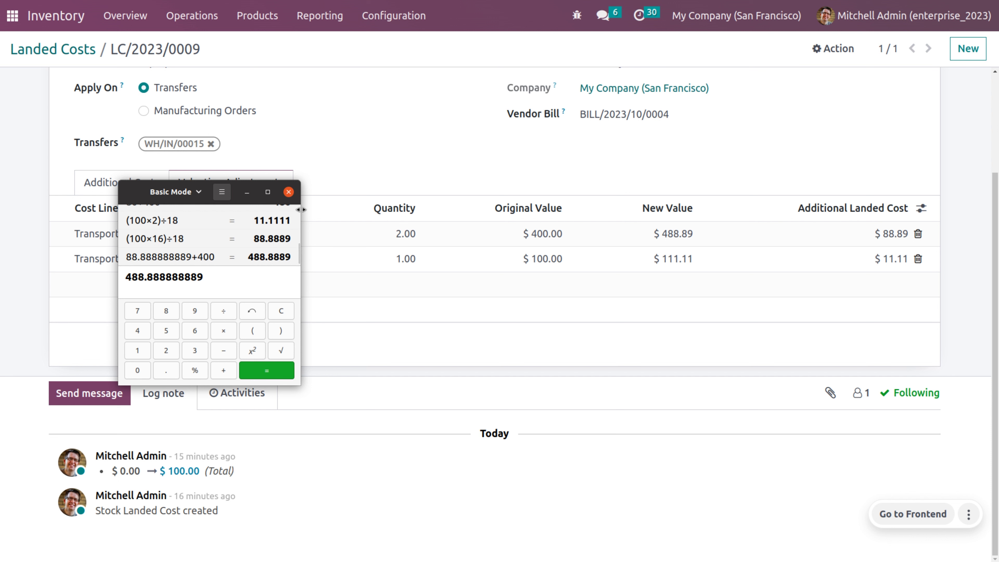
Step: Clear the calculator and calculate 11.11+100 to check the Laptop line's new value
key(BackSpace)
key(BackSpace)
key(BackSpace)
key(BackSpace)
key(BackSpace)
key(BackSpace)
key(BackSpace)
key(BackSpace)
key(BackSpace)
key(BackSpace)
key(BackSpace)
key(BackSpace)
key(BackSpace)
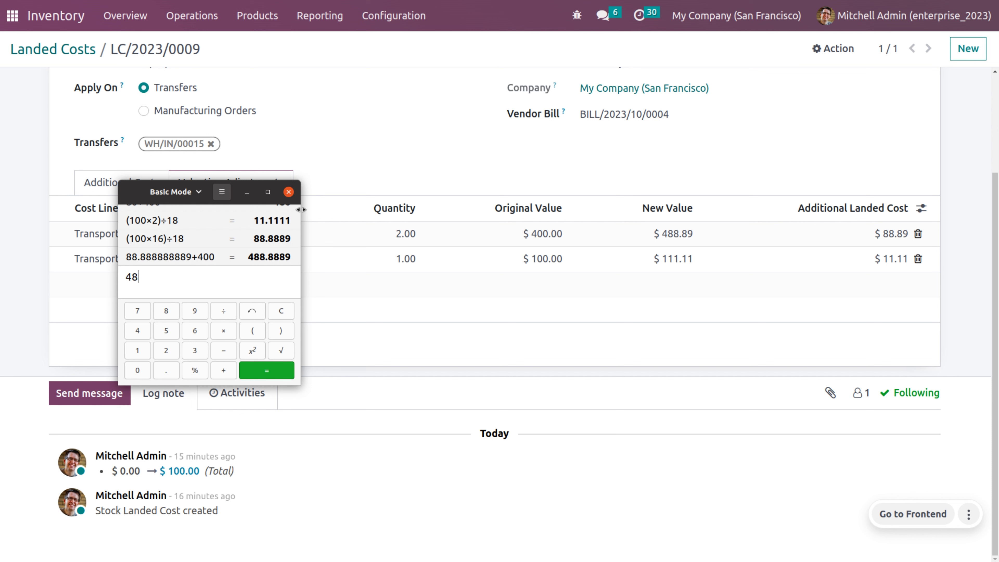
text(11)
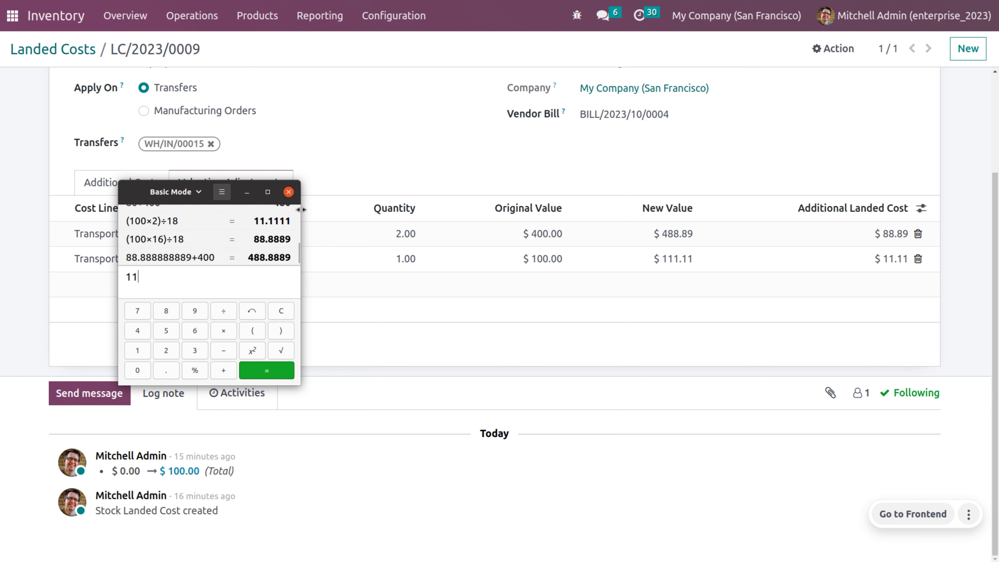
text(.11+100)
key(Return)
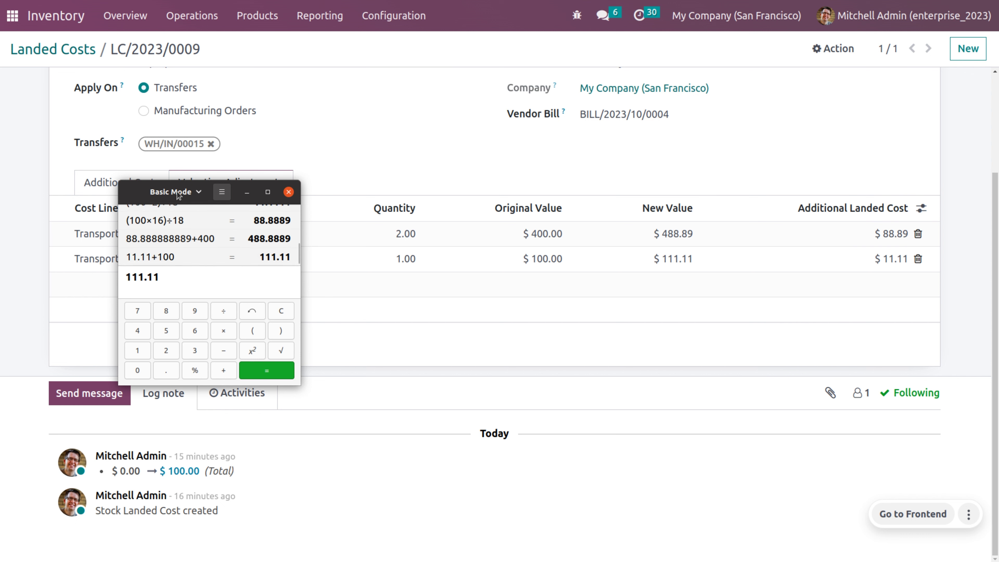
Step: Return to the landed cost's additional costs, change the Transportation line's split method to By Volume, and save
click(103, 179)
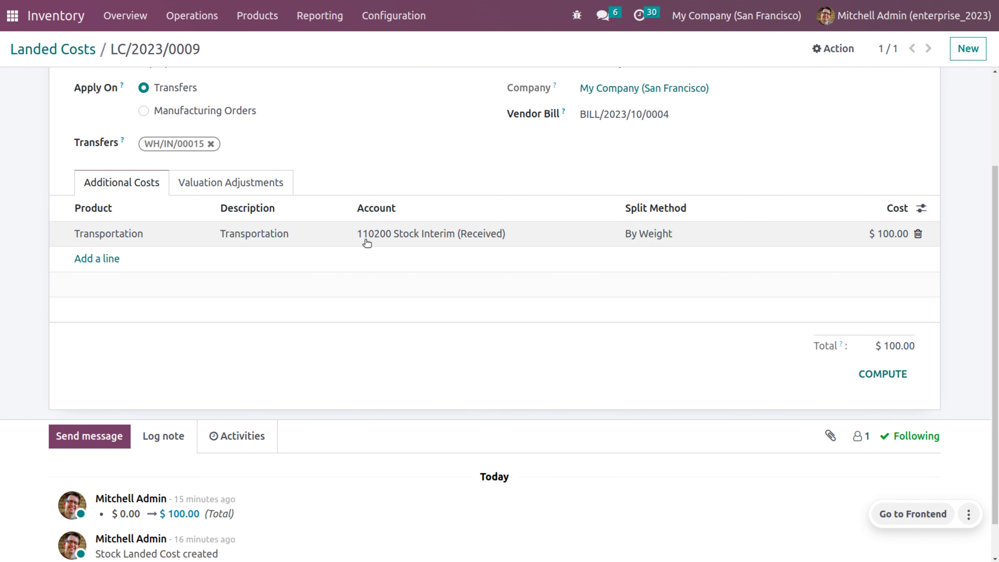
click(632, 233)
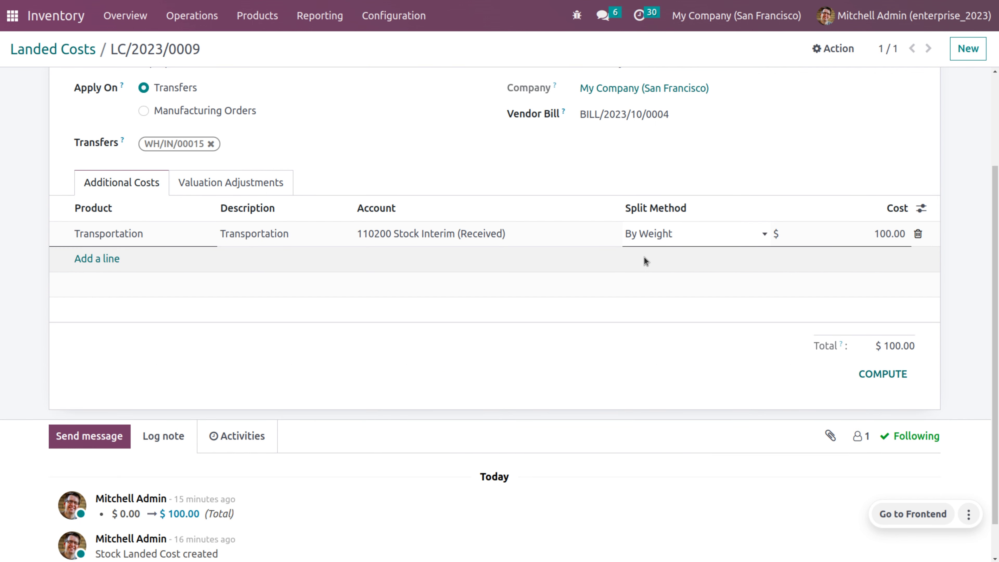
click(645, 234)
click(663, 300)
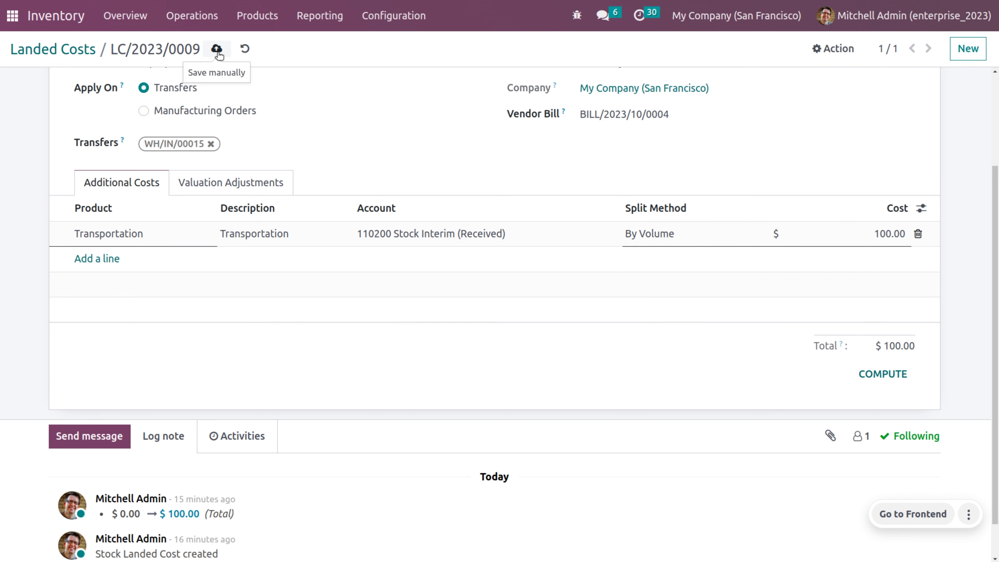
click(215, 51)
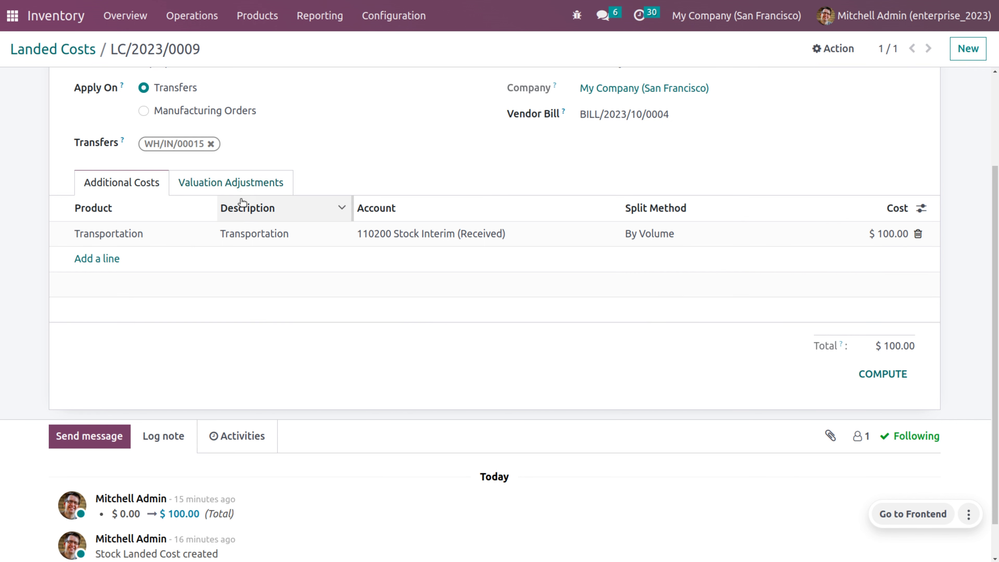
Step: Open the Laptop product record from its Transportation line in the valuation adjustments
click(196, 185)
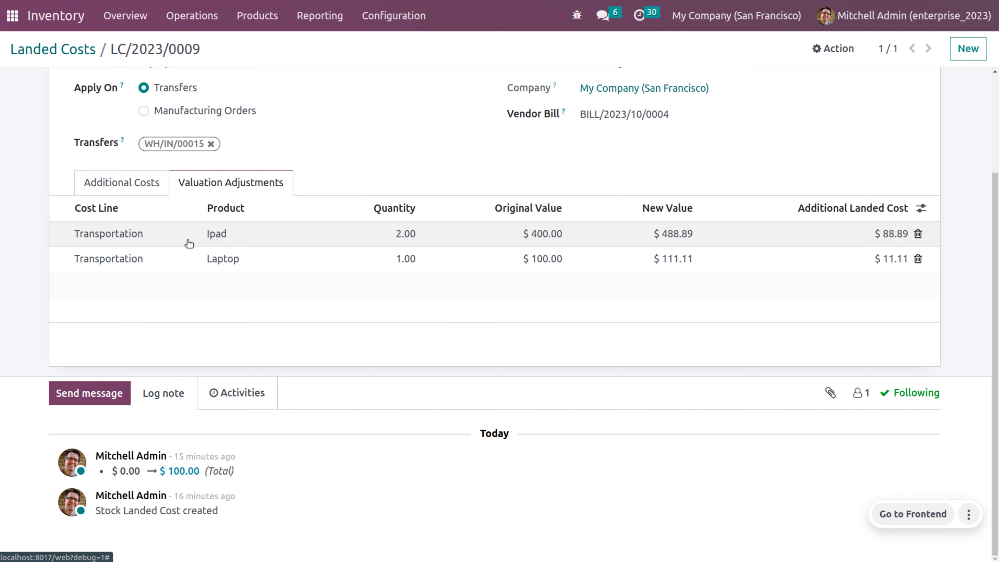
click(238, 261)
click(238, 261)
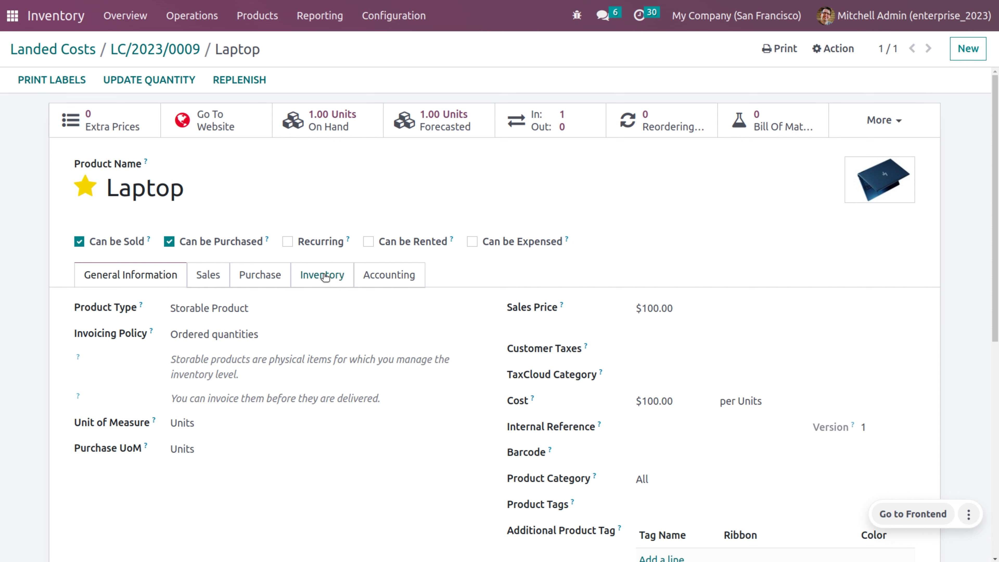
Step: Set the Laptop's volume to 3 m³ in its inventory logistics details, save, and return to the landed cost
click(323, 276)
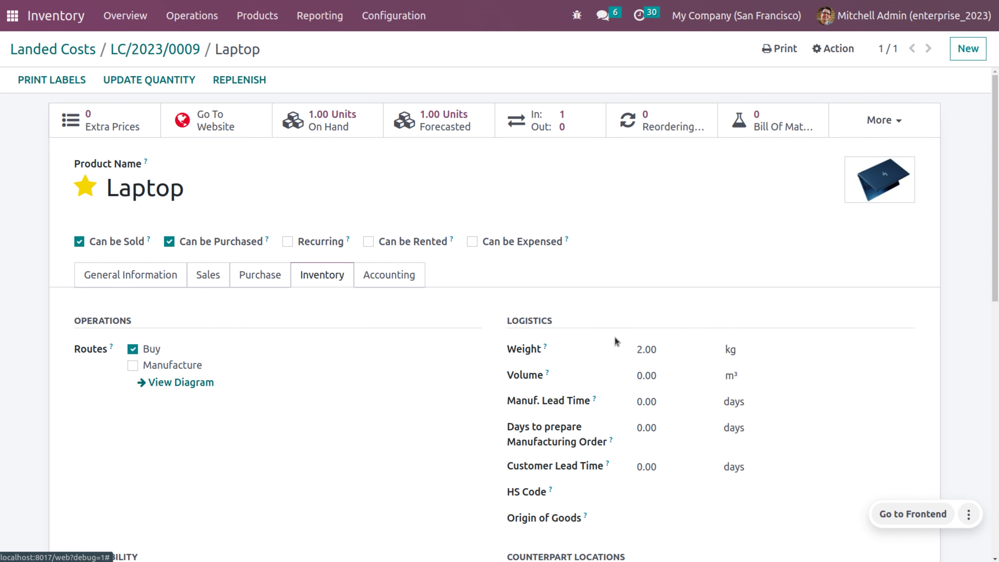
click(662, 376)
key(BackSpace)
key(BackSpace)
key(BackSpace)
key(BackSpace)
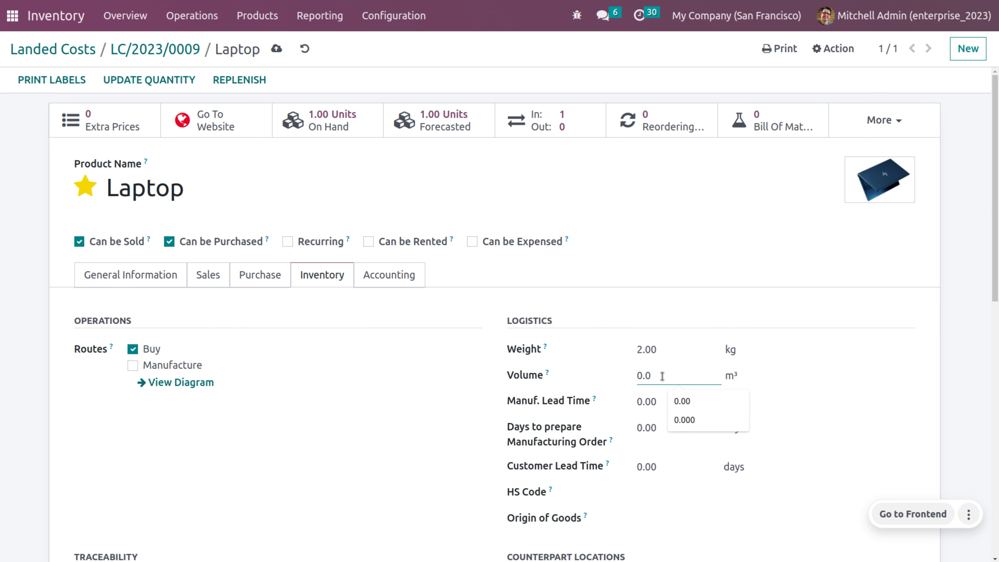
text(3)
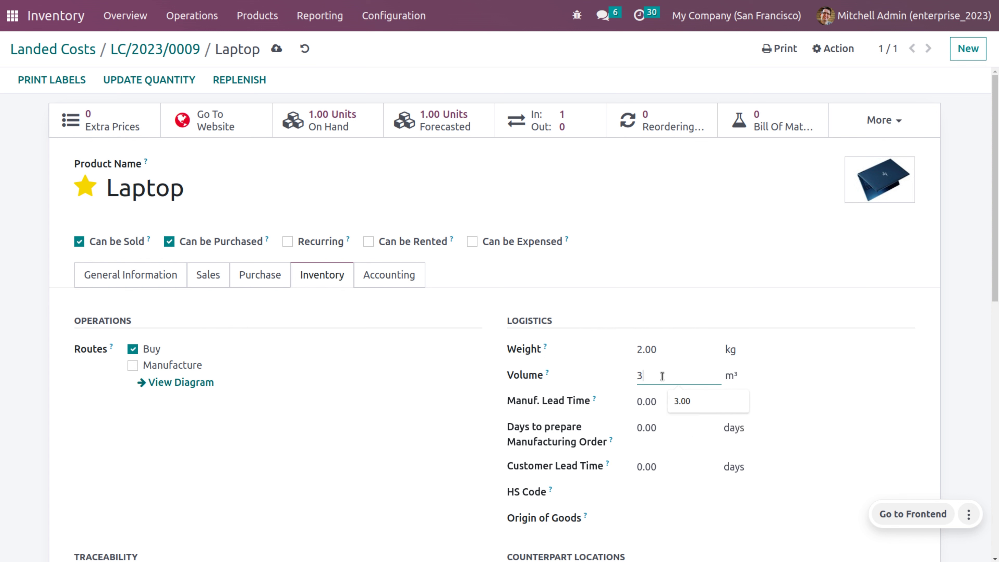
click(274, 53)
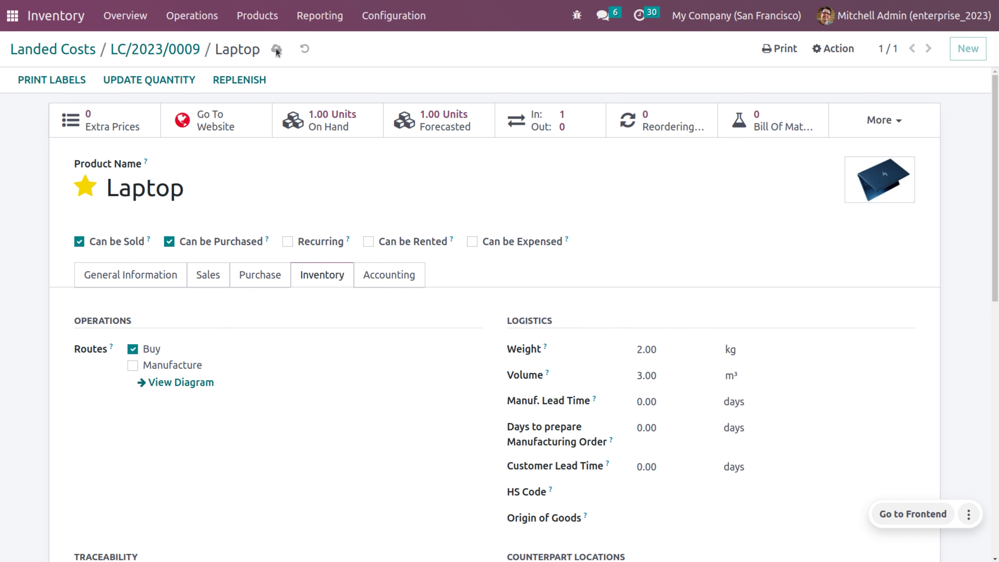
click(176, 49)
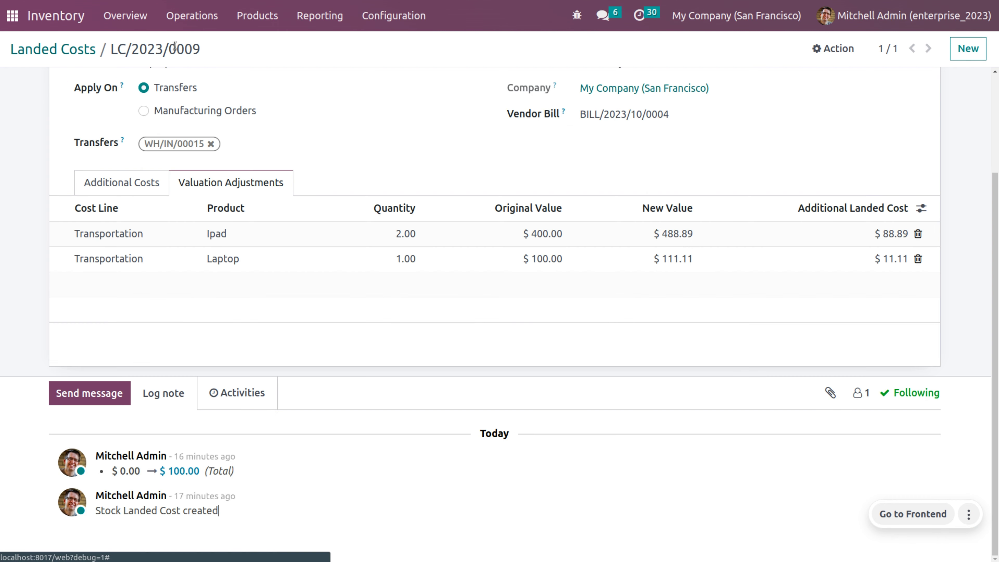
Step: Open the Ipad product record from its Transportation line and show its inventory details
click(217, 235)
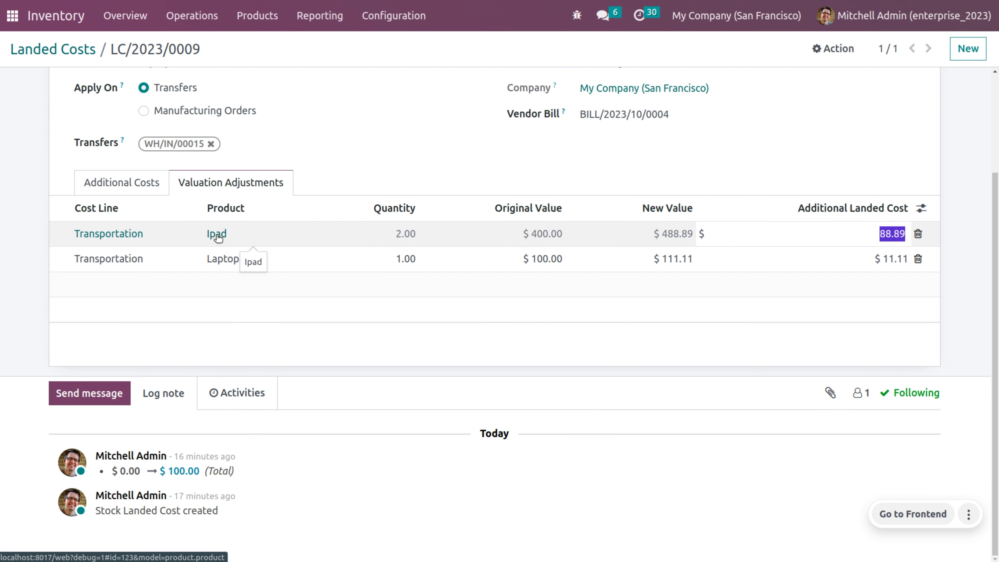
click(217, 235)
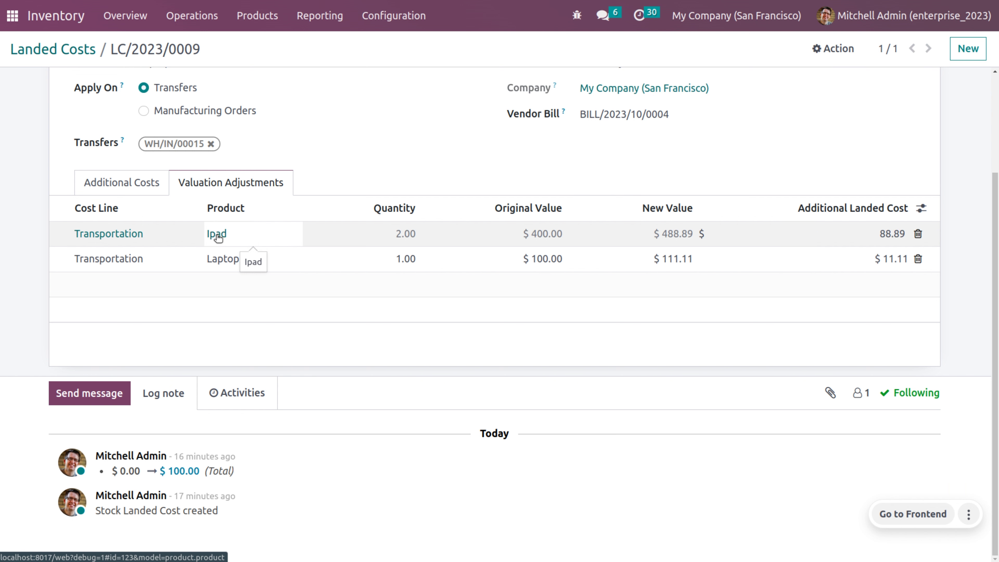
click(217, 235)
click(342, 275)
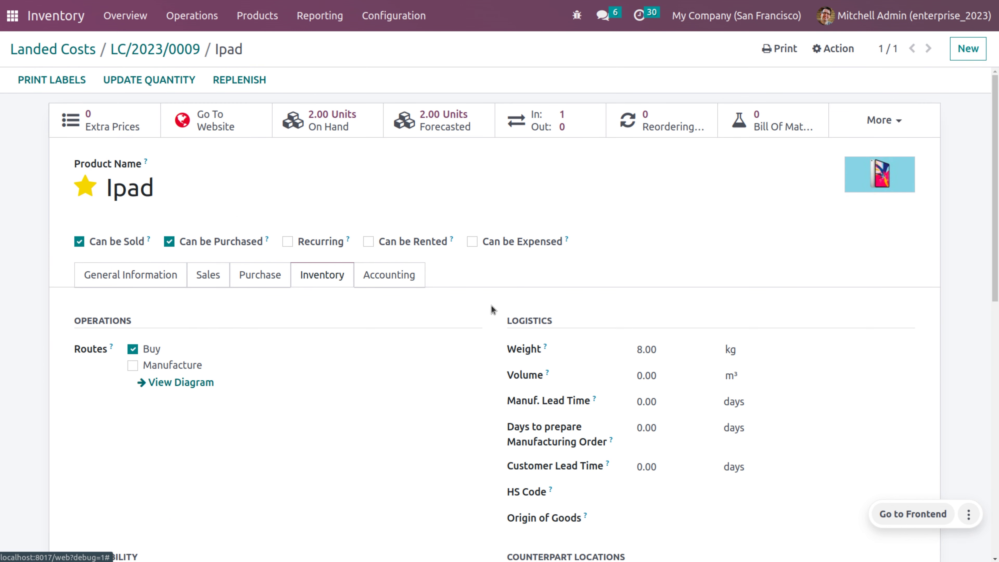
Step: Set the Ipad's volume to 6 m³, save the product, and return to the landed cost
click(680, 380)
key(BackSpace)
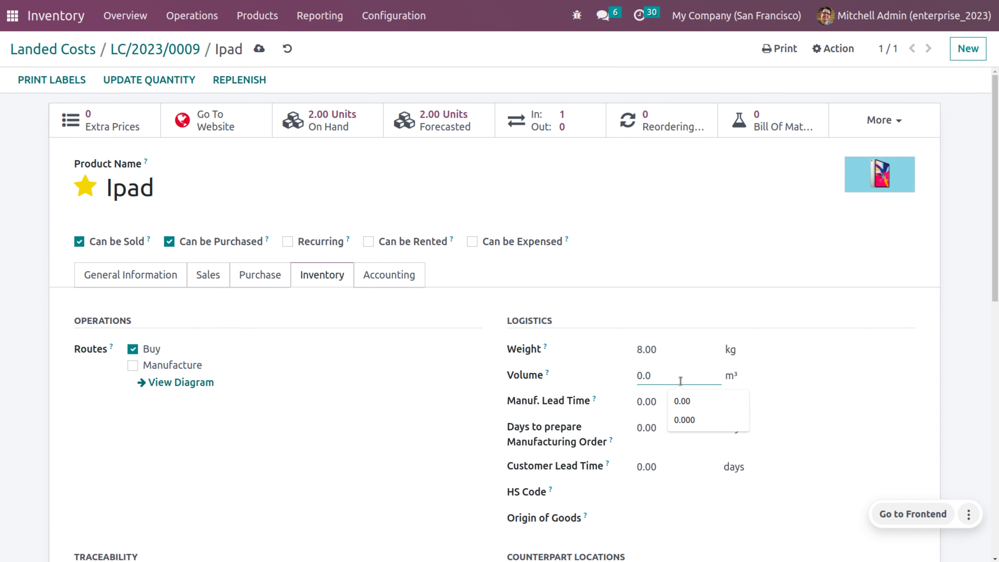
key(BackSpace)
key(BackSpace)
key(BackSpace)
text(6)
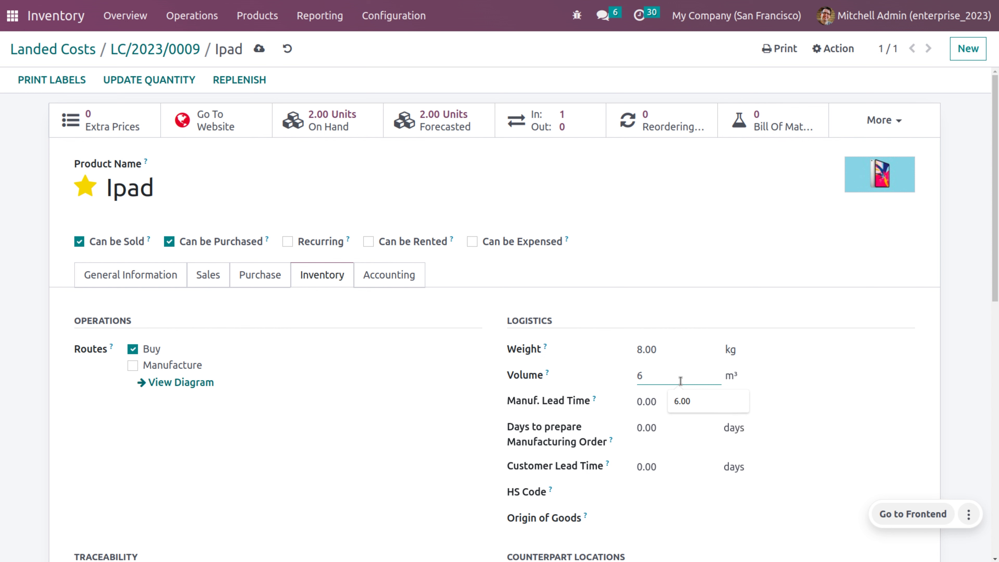
click(260, 50)
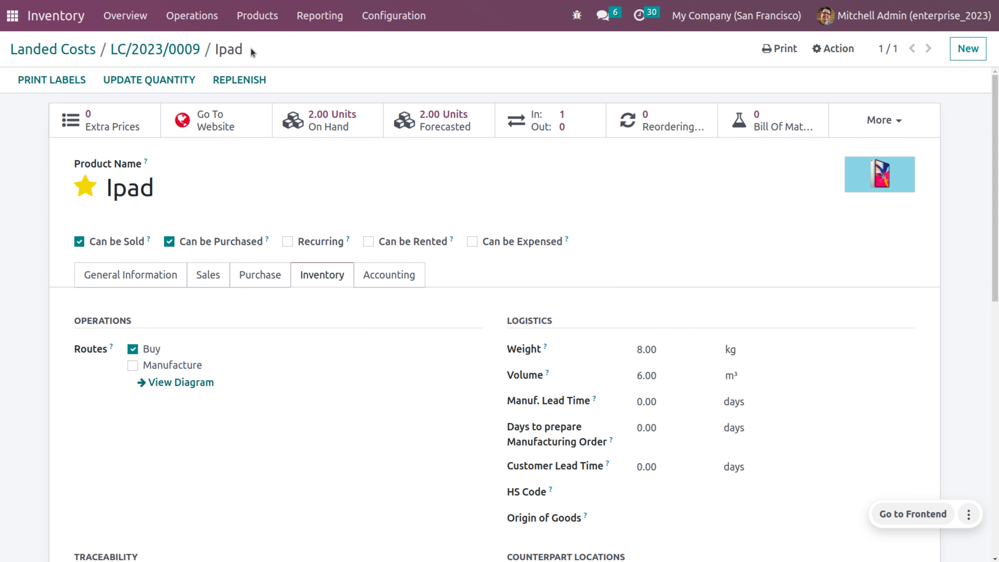
click(147, 50)
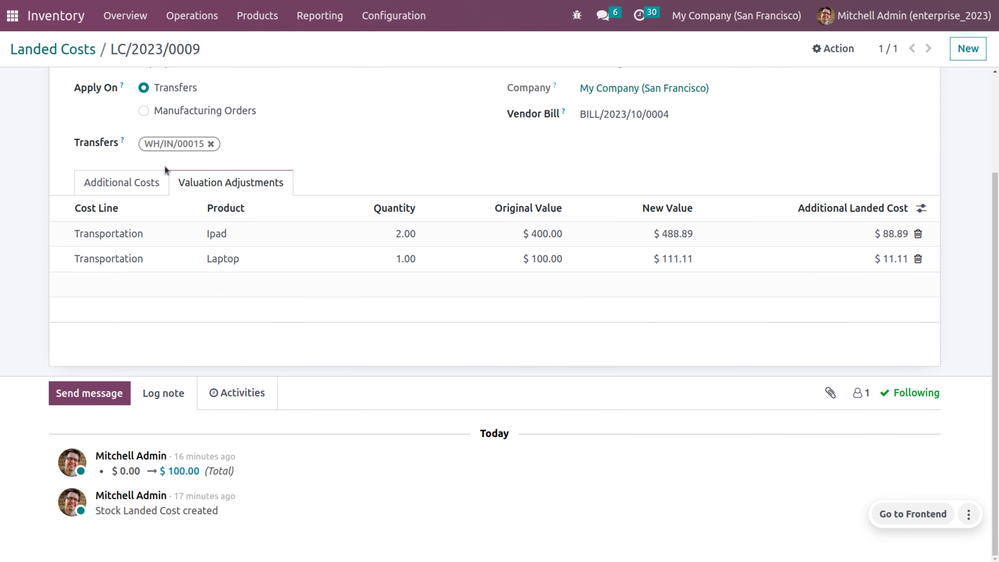
Step: Recompute the landed cost with the By Volume split and display its valuation adjustments
click(125, 182)
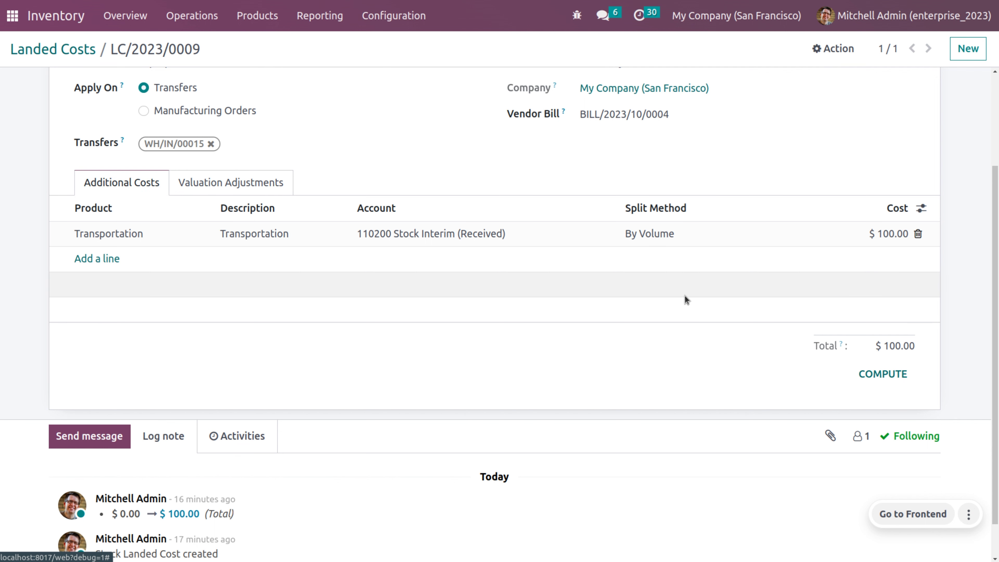
click(872, 374)
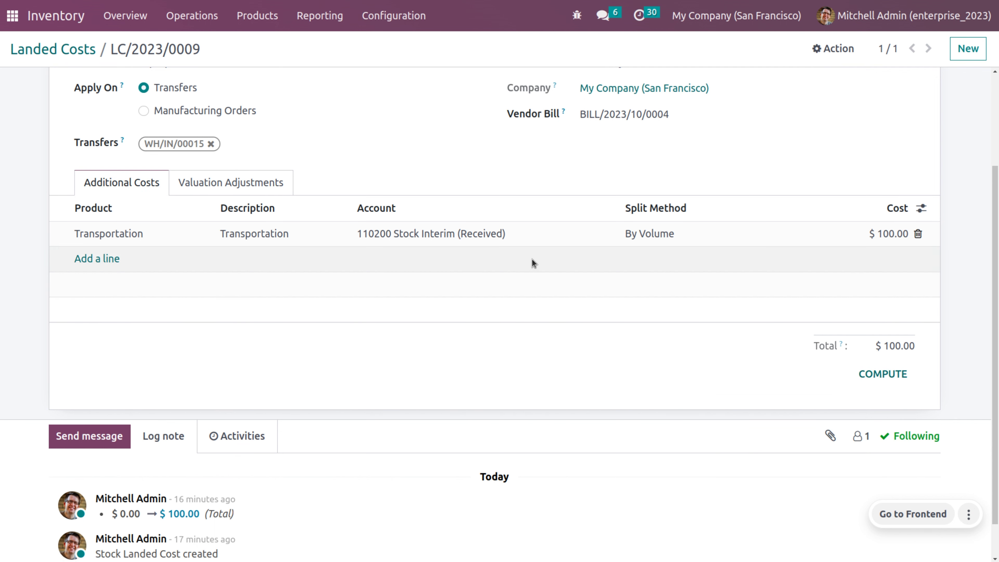
click(267, 187)
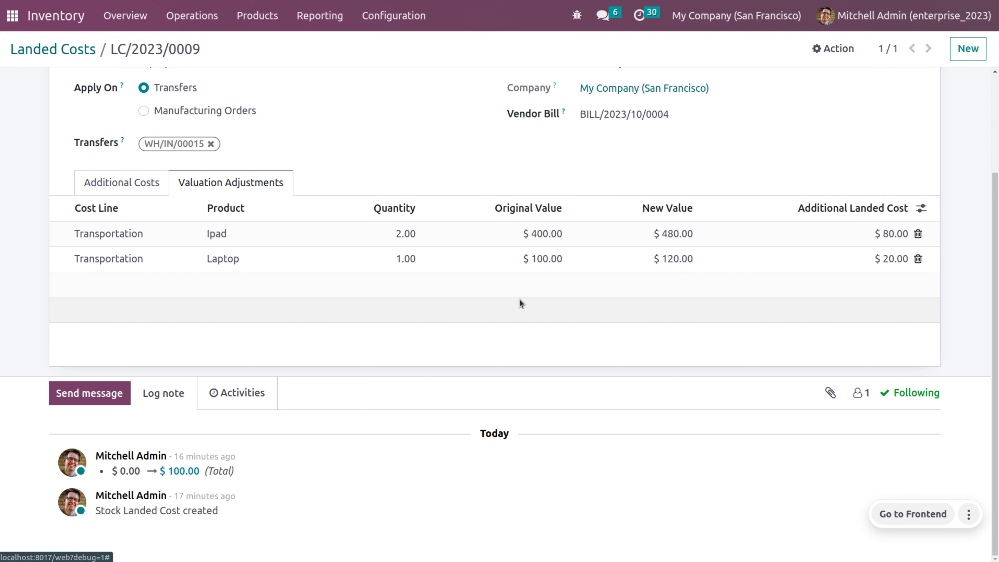
Step: Switch to the Calculator app and clear the previous result
key(alt+Tab)
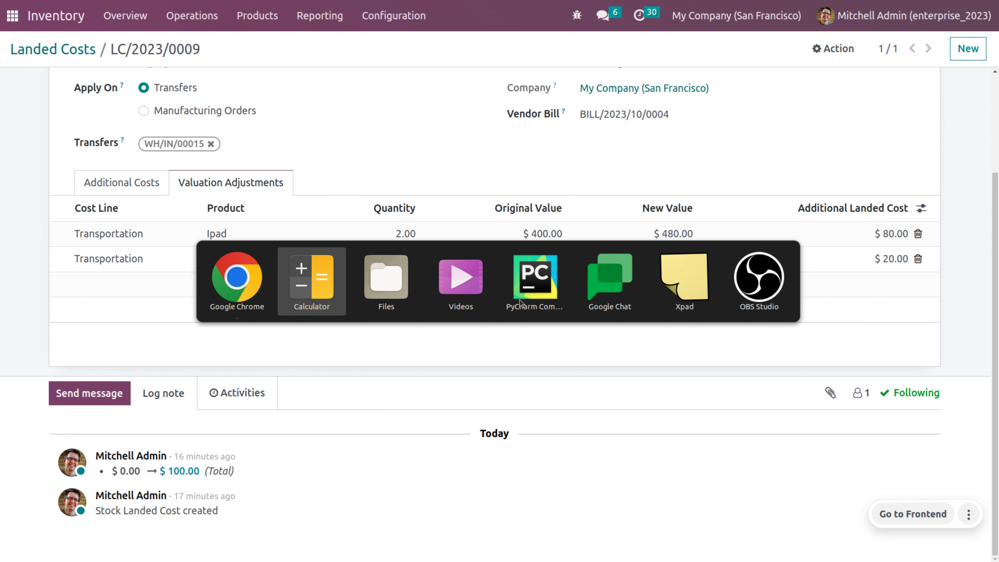
key(BackSpace)
key(BackSpace)
key(BackSpace)
key(BackSpace)
key(BackSpace)
key(BackSpace)
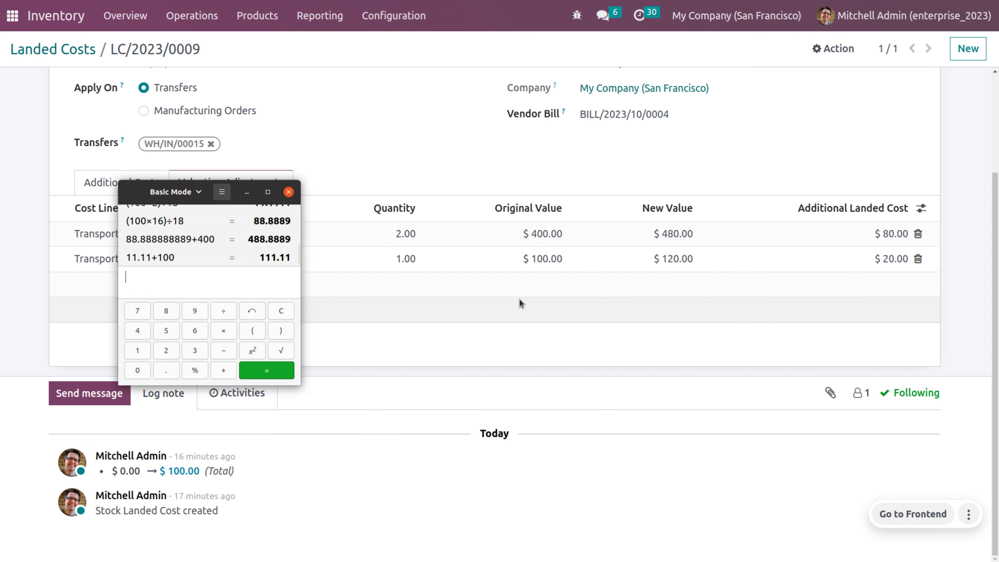
text(3)
text(/)
text(6)
text(*2)
key(BackSpace)
key(BackSpace)
key(BackSpace)
text(12)
key(BackSpace)
key(BackSpace)
key(BackSpace)
key(BackSpace)
text(15)
key(BackSpace)
key(BackSpace)
Step: Calculate (100×3)÷15 to check the Laptop line's additional landed cost by volume
text(100)
text(*3)
text(()
key(Right)
key(Right)
key(Right)
key(Right)
key(Right)
text())
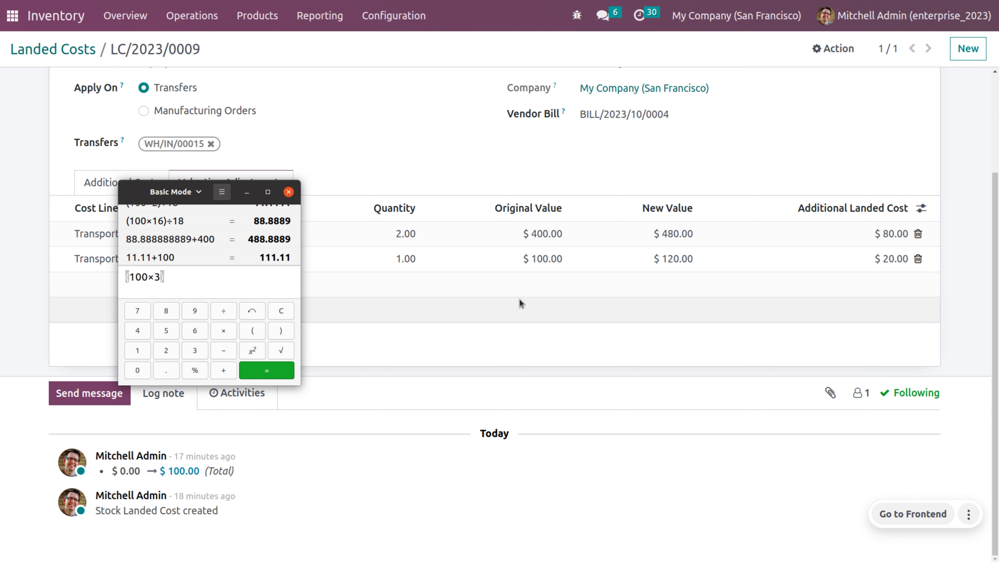
text(/)
text(15)
key(Return)
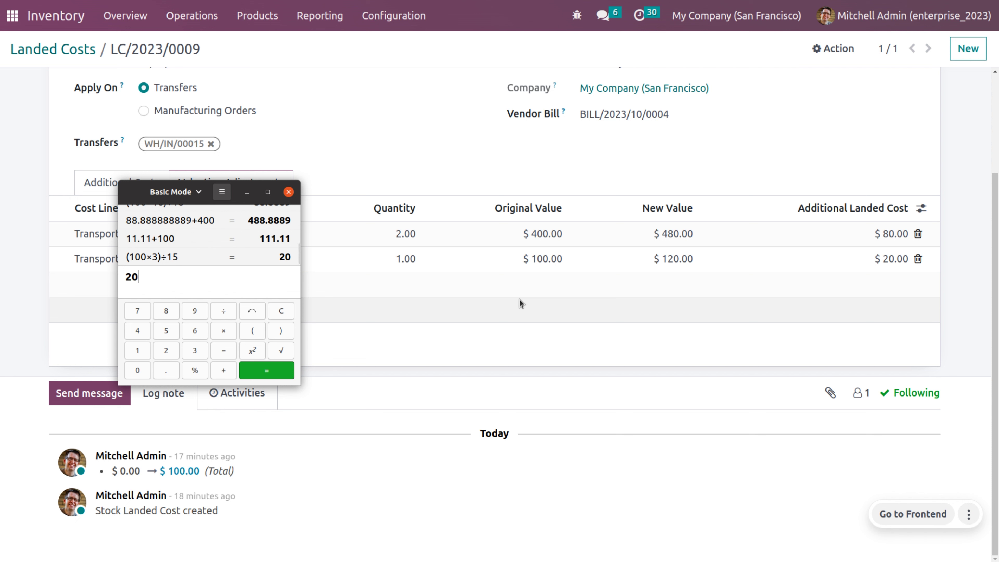
Step: Clear the calculator and calculate (100×12)÷15 to check the Ipad line's additional landed cost
key(BackSpace)
key(BackSpace)
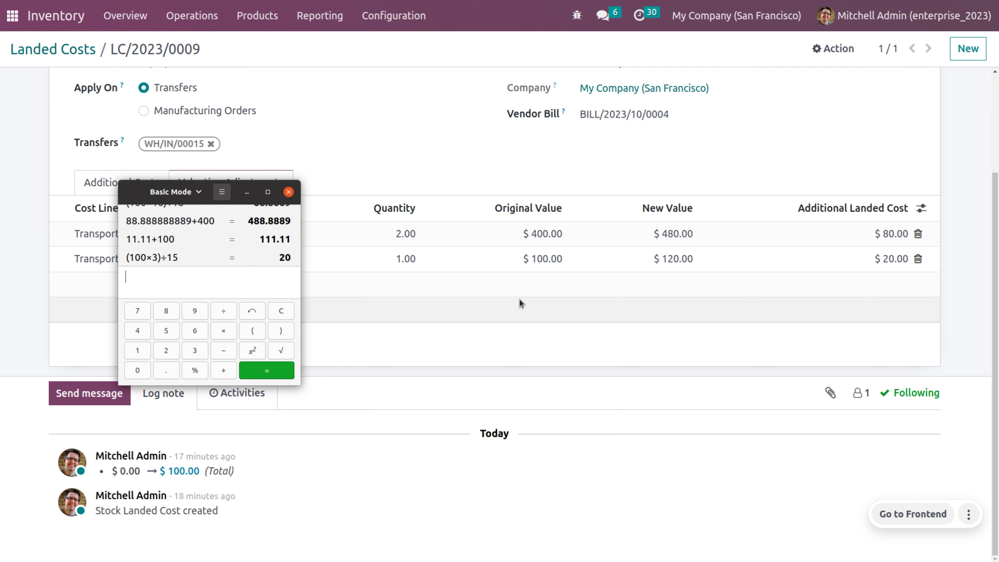
text((100×)
text(12)
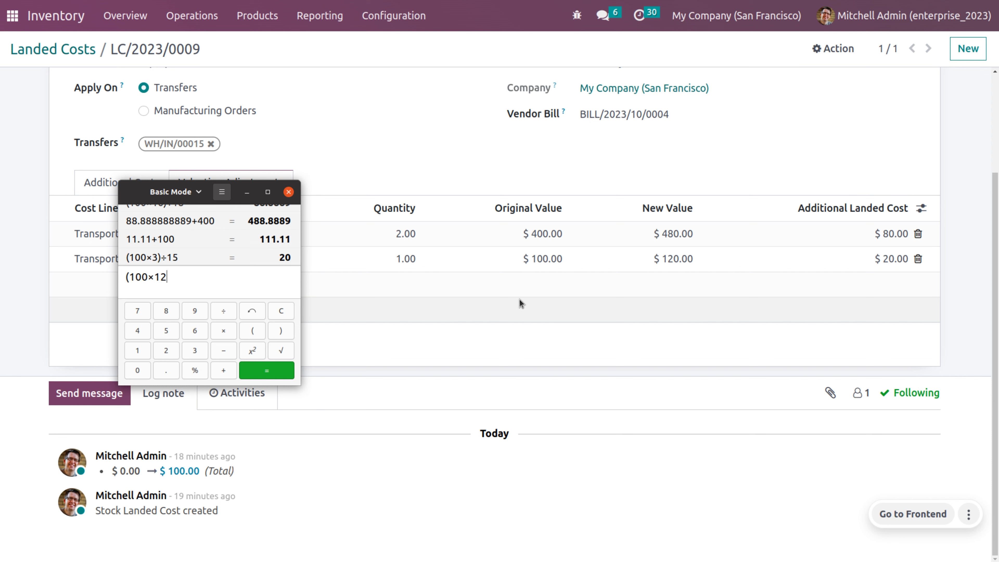
text())
text(/)
key(Return)
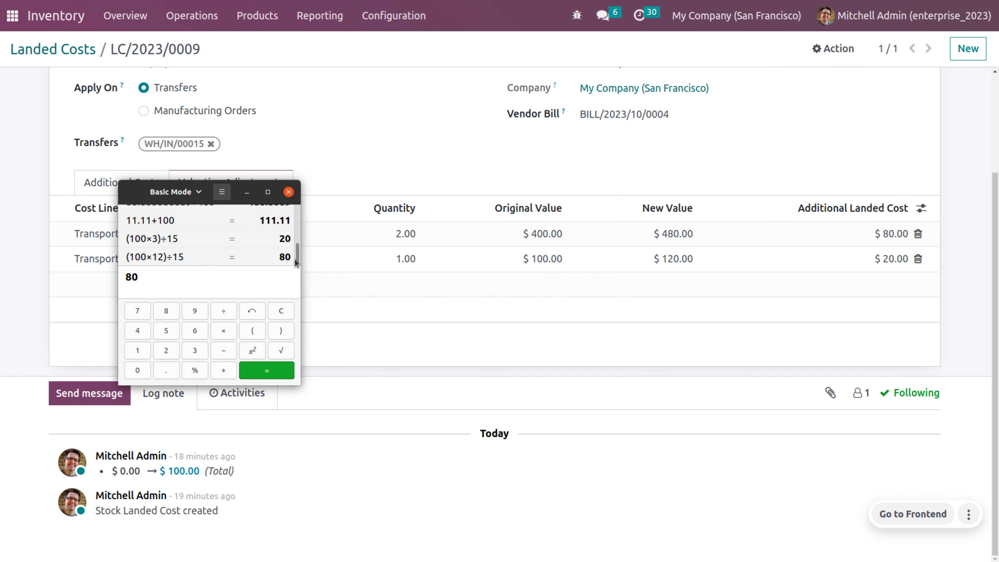
Step: Put the calculator away and validate landed cost LC/2023/0009
click(246, 192)
scroll(464, 291, up, 3)
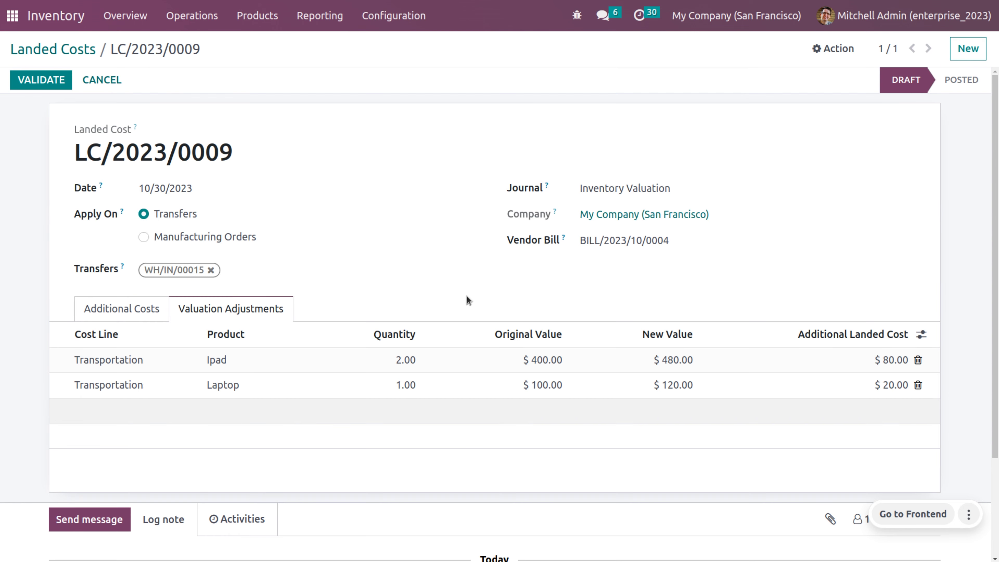
click(38, 81)
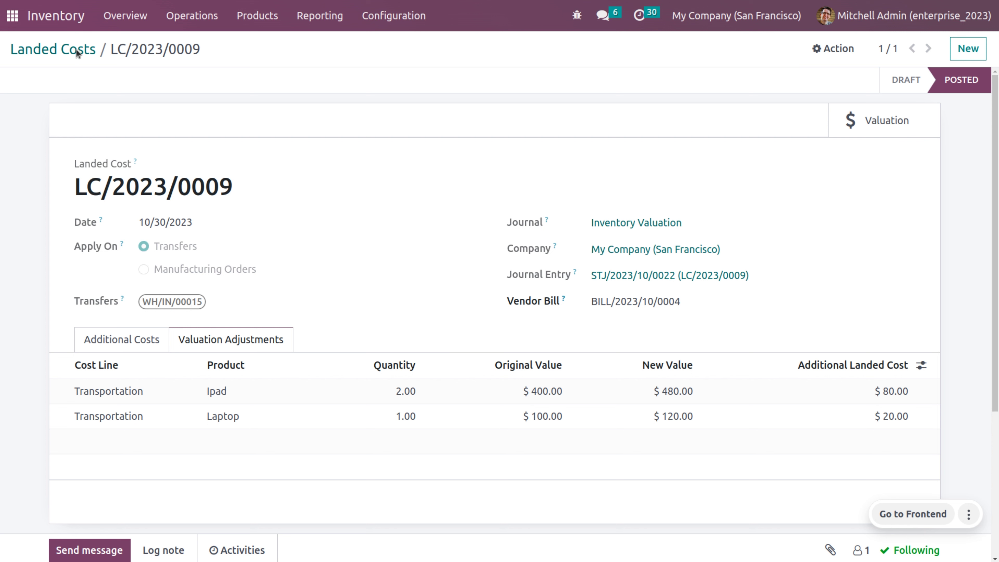
Step: Leave Inventory and open the Manufacturing module
click(12, 17)
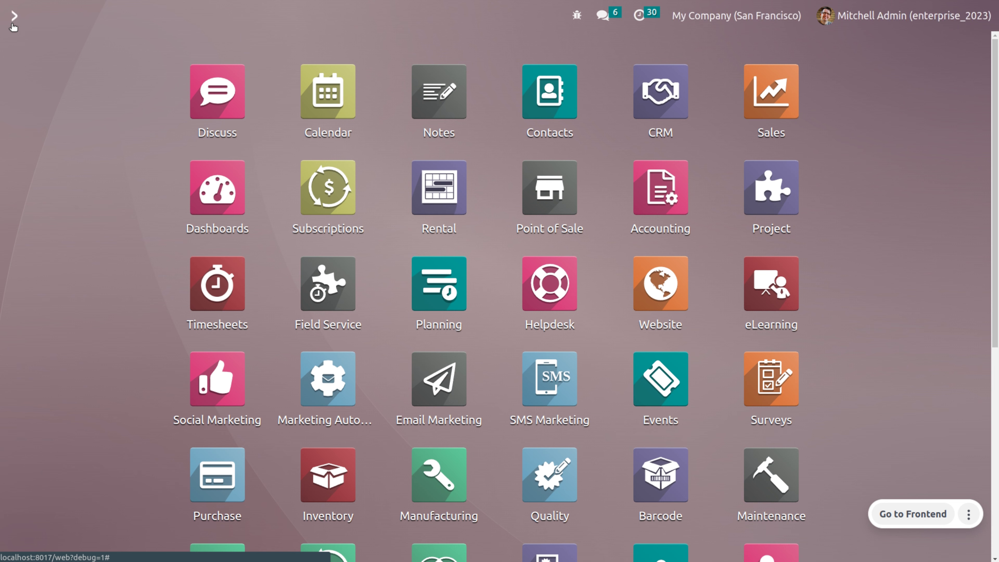
text(ma)
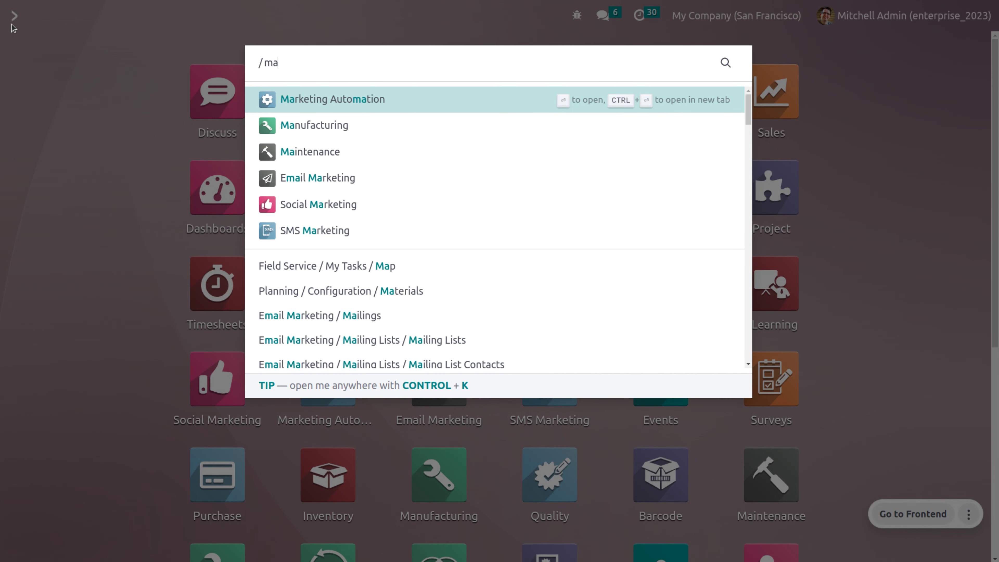
key(Down)
key(Return)
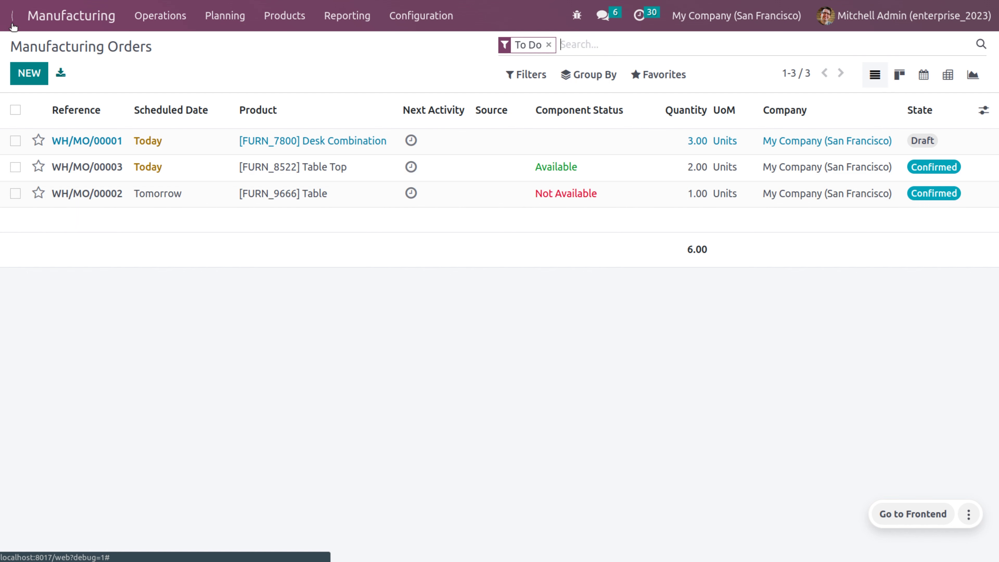
Step: Open the bill of materials of [FURN_9666] Table to review its components
click(299, 13)
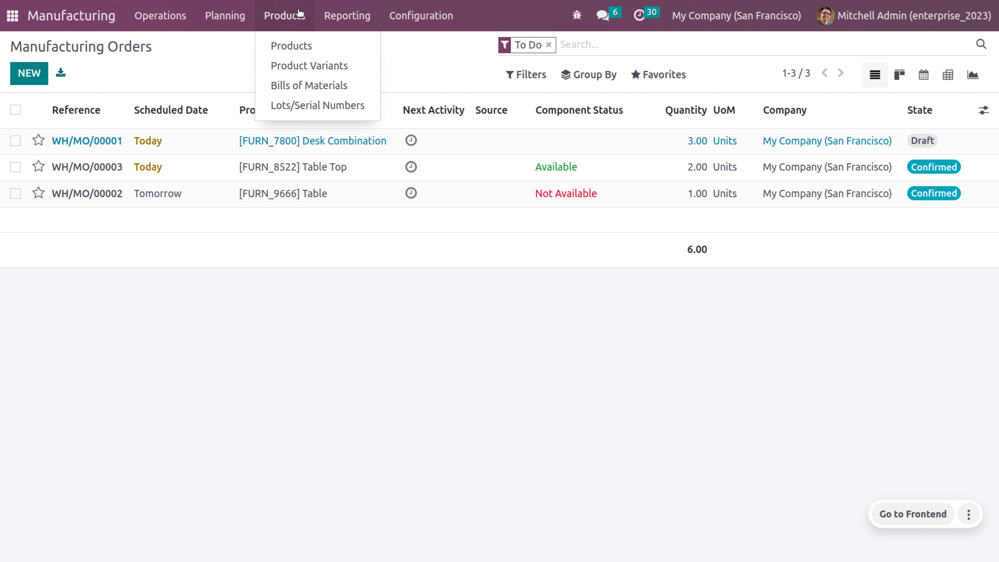
click(309, 85)
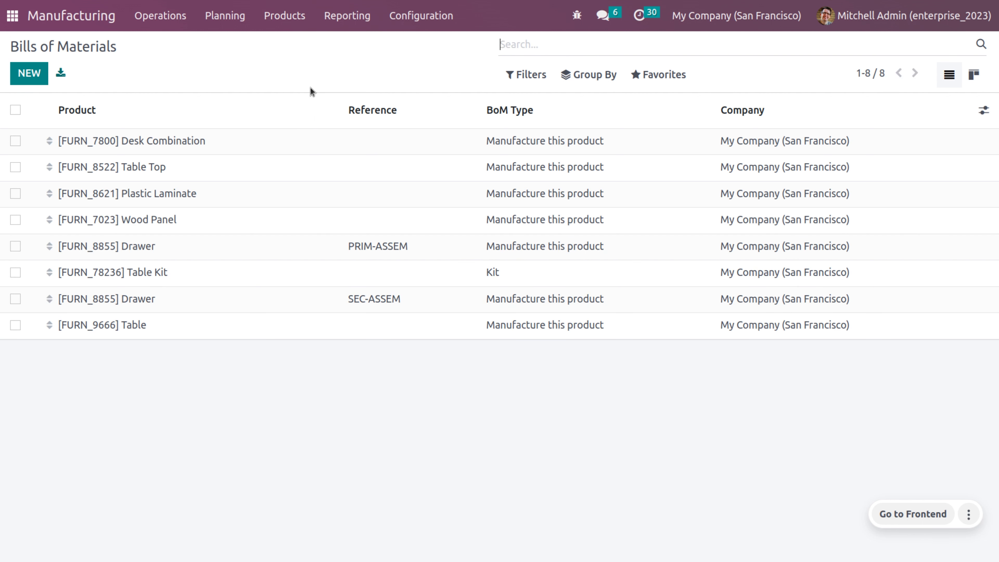
click(167, 332)
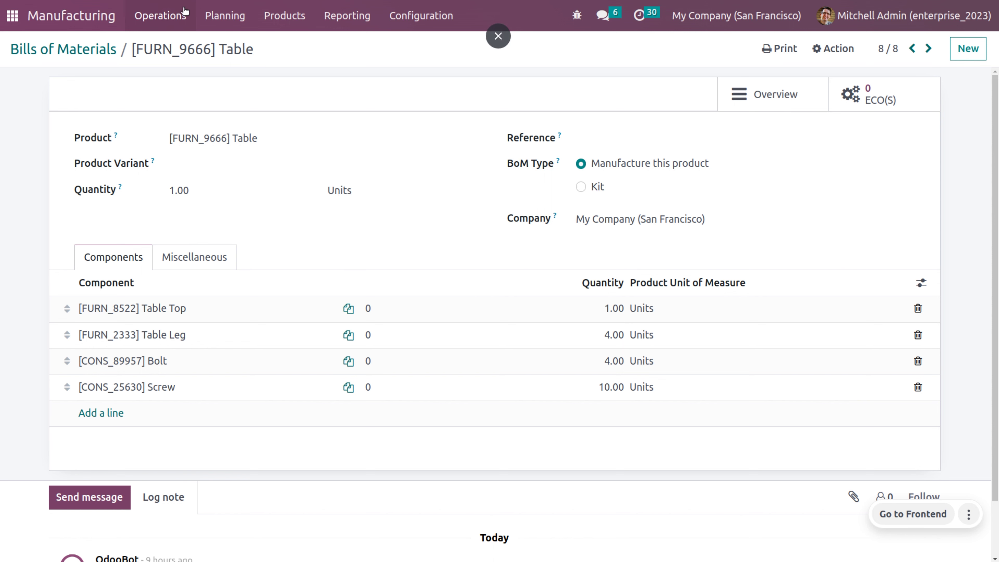
Step: Create a new manufacturing order using the [FURN_9666] Table bill of material
click(168, 13)
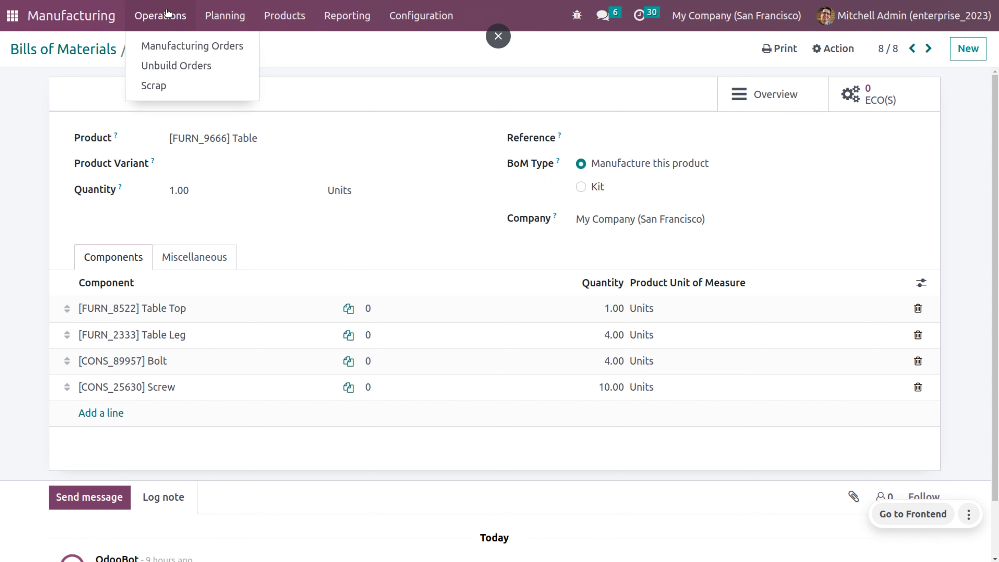
click(168, 46)
click(31, 79)
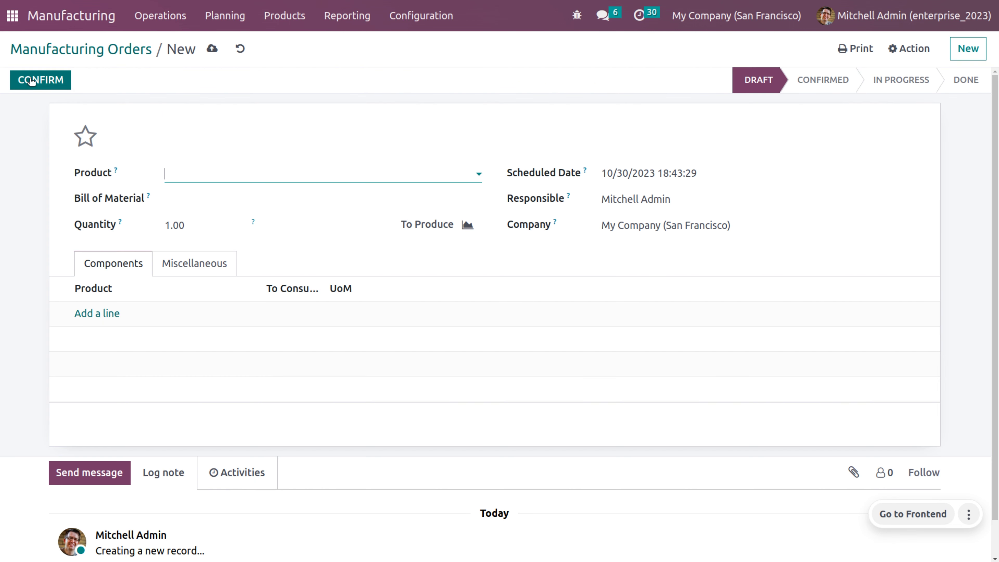
click(197, 197)
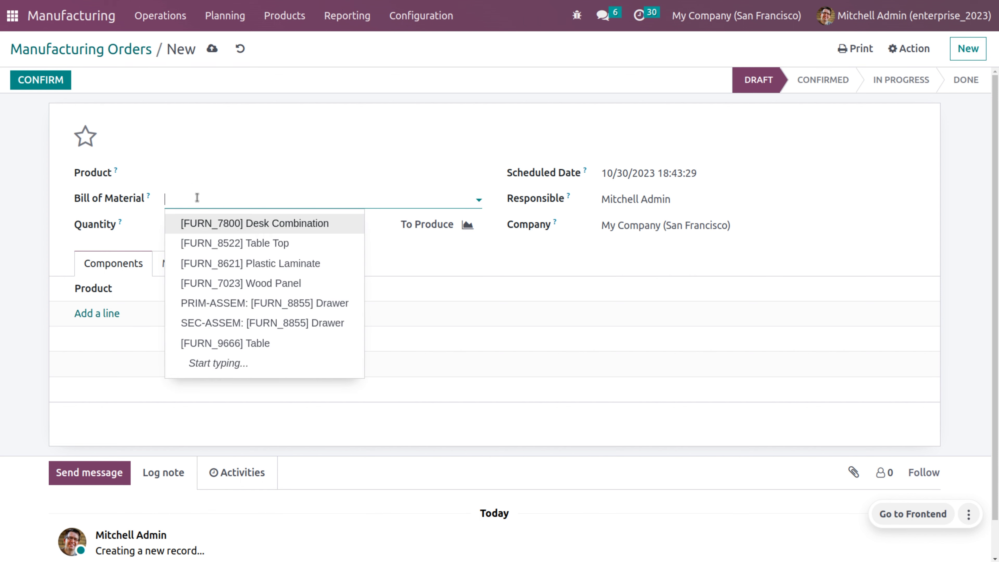
text(tabl)
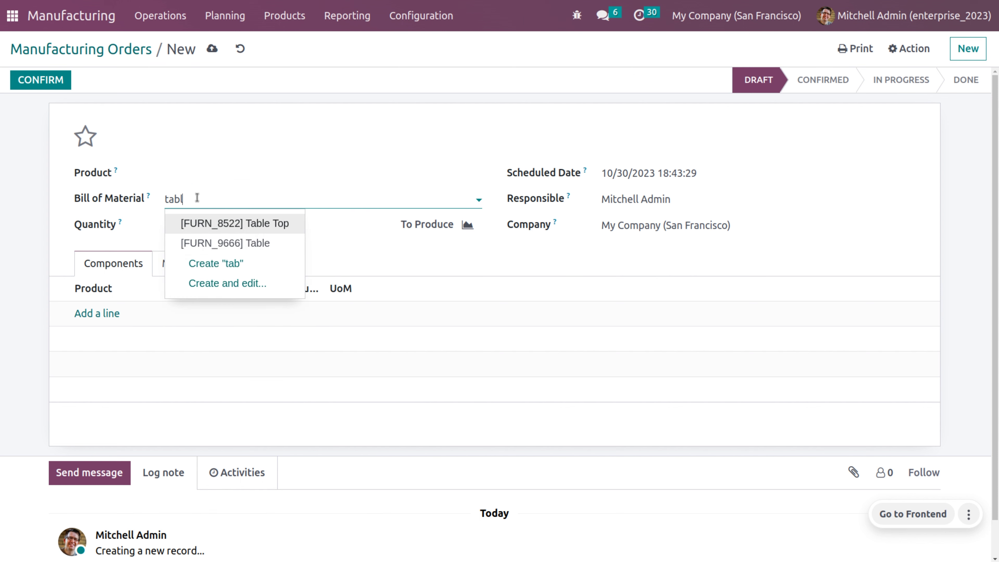
text(e)
click(269, 243)
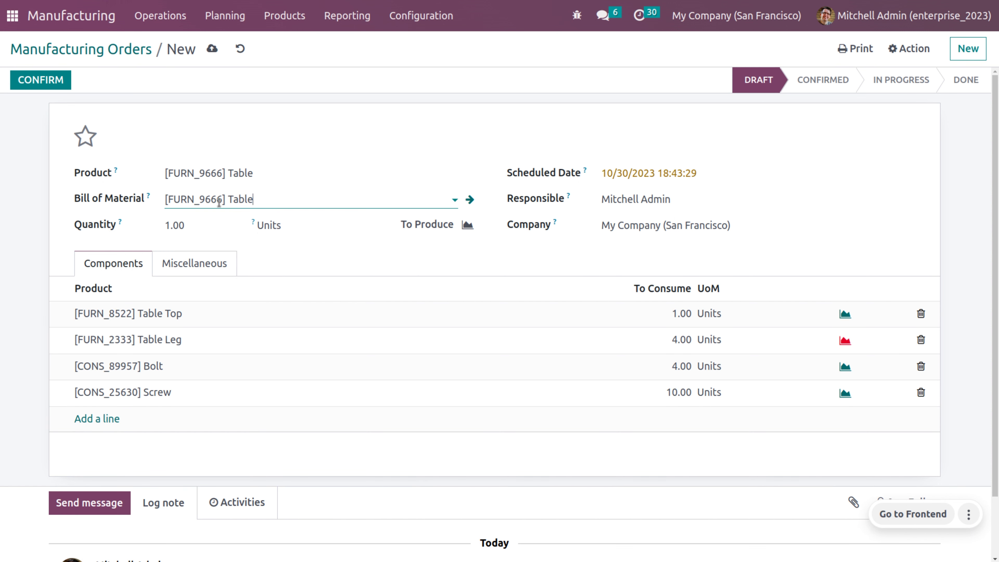
Step: Open the Table Leg product from the order's components and show its on-hand stock
click(157, 341)
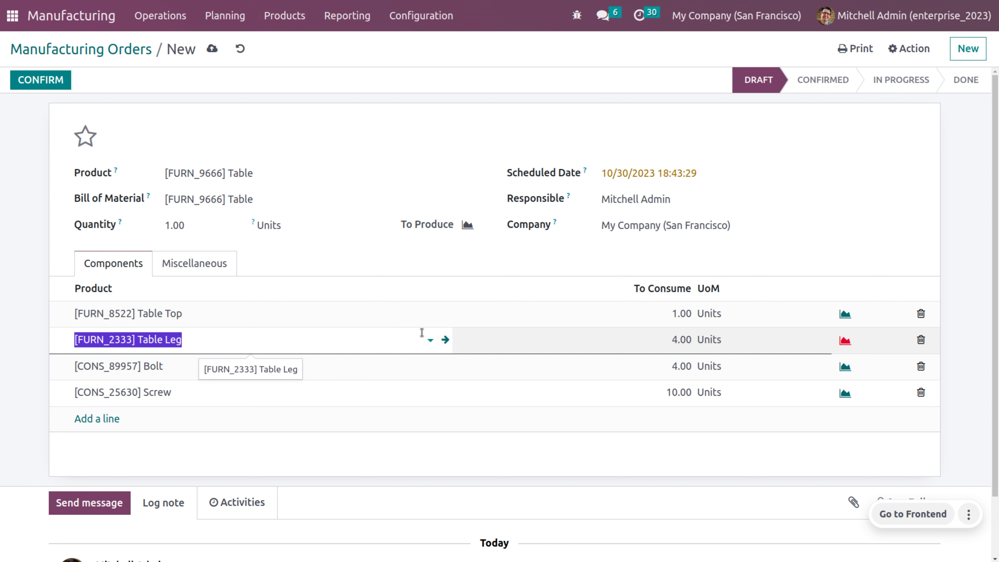
click(445, 340)
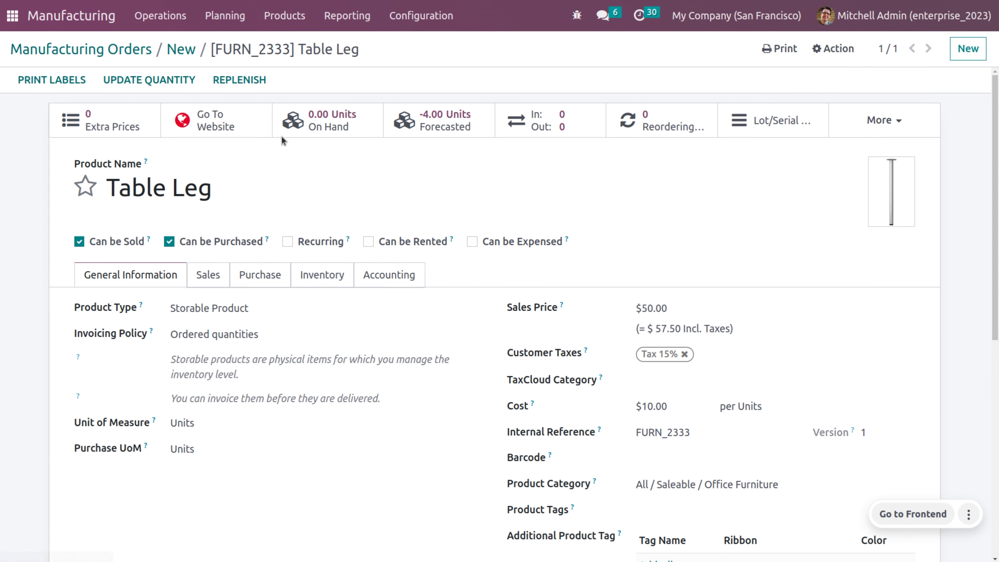
click(343, 114)
Step: Update the Table Leg stock with a counted quantity of 10 and apply the adjustment without a lot number
click(24, 73)
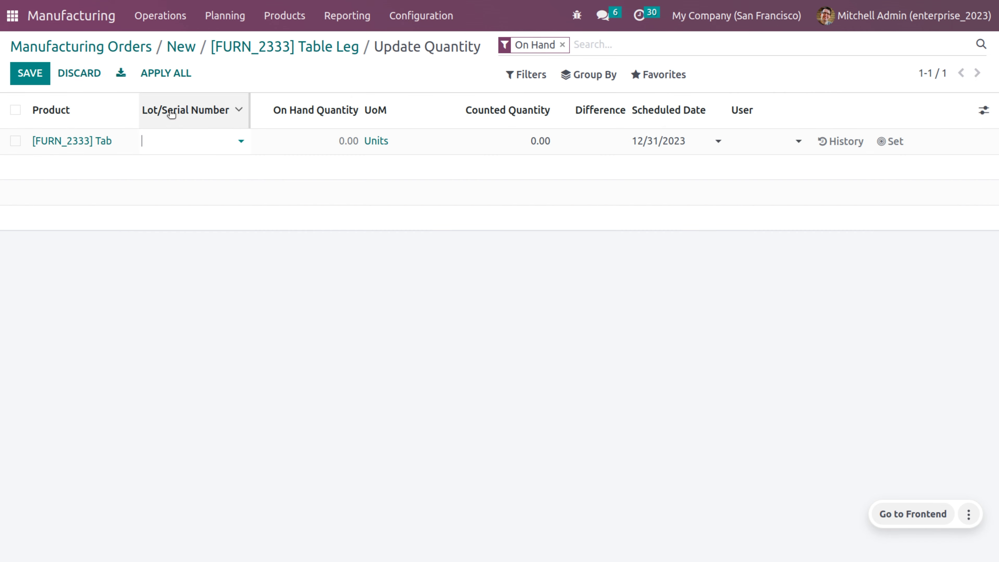
click(527, 141)
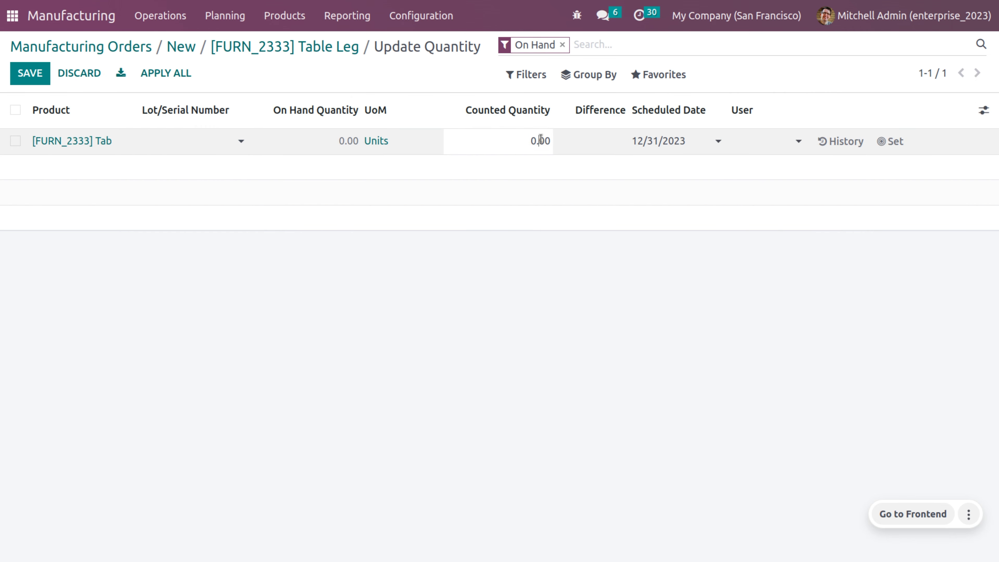
text(0)
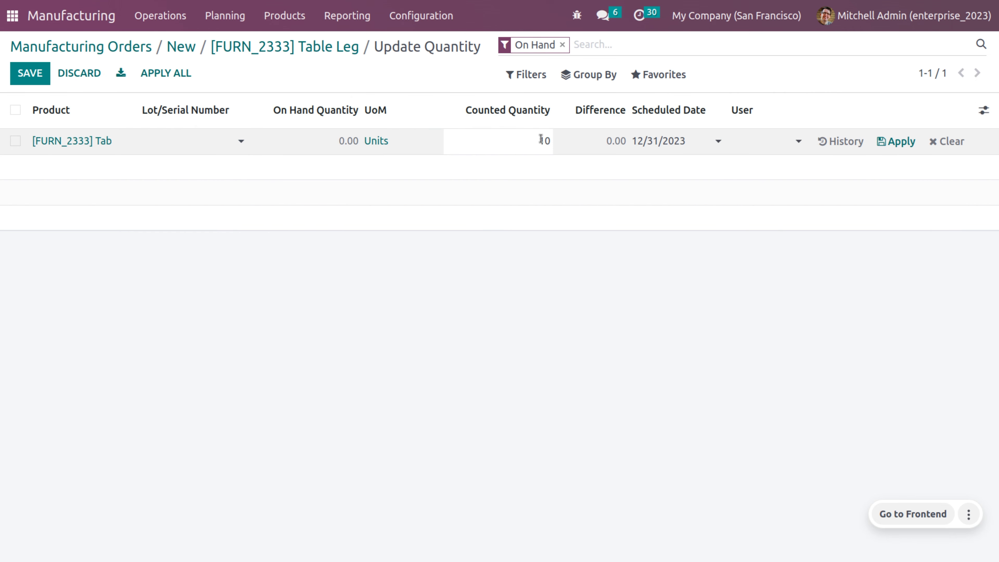
click(399, 246)
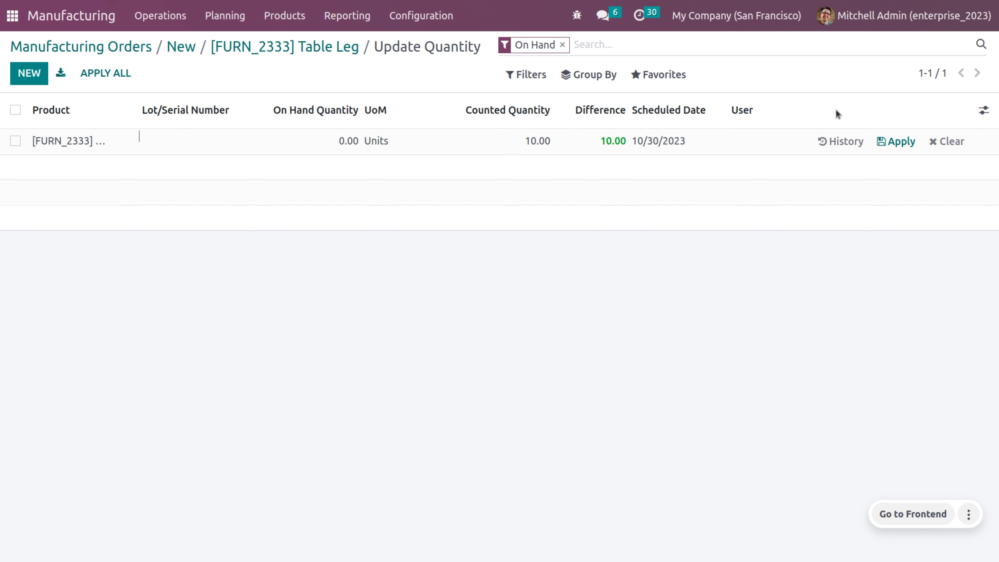
click(895, 142)
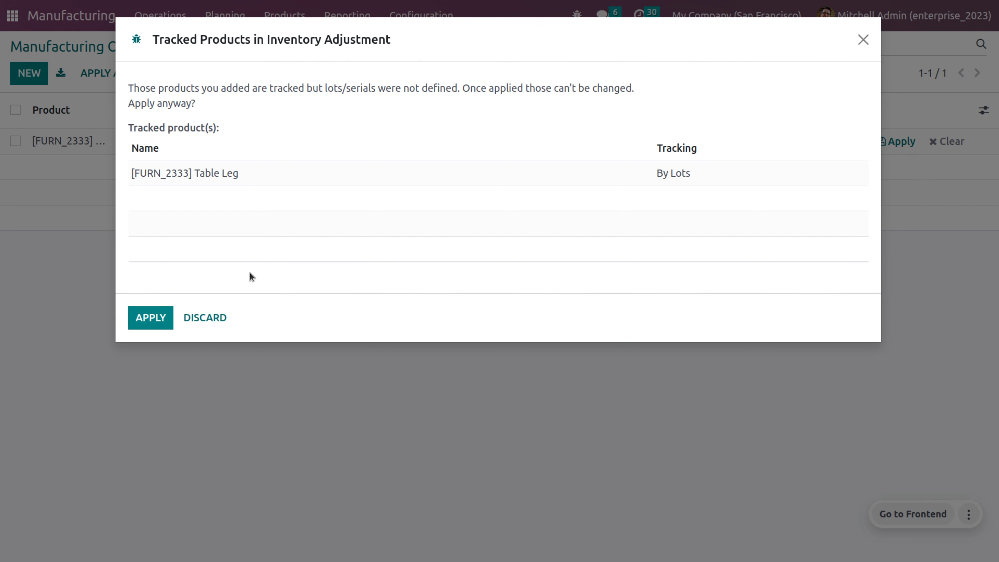
click(150, 318)
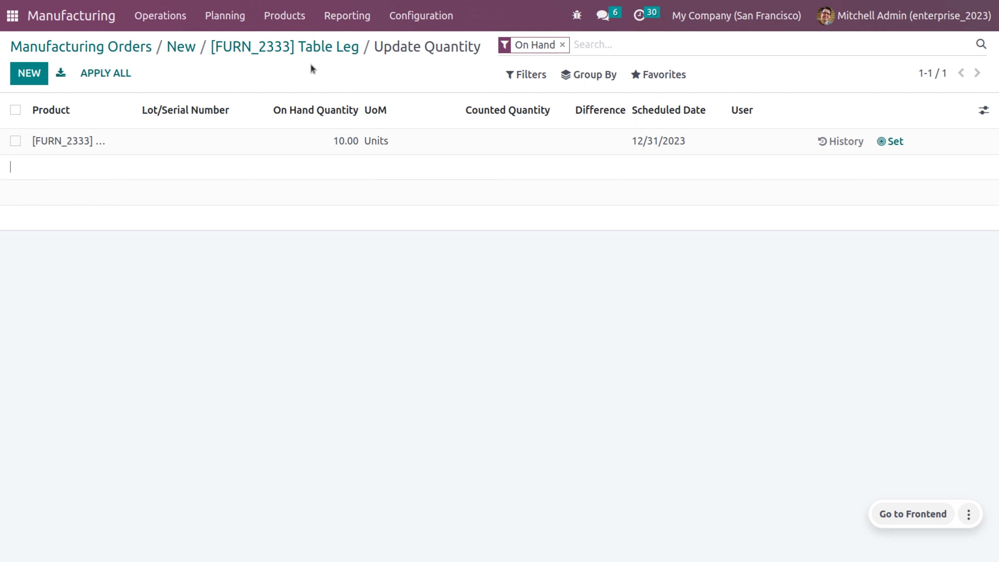
click(881, 140)
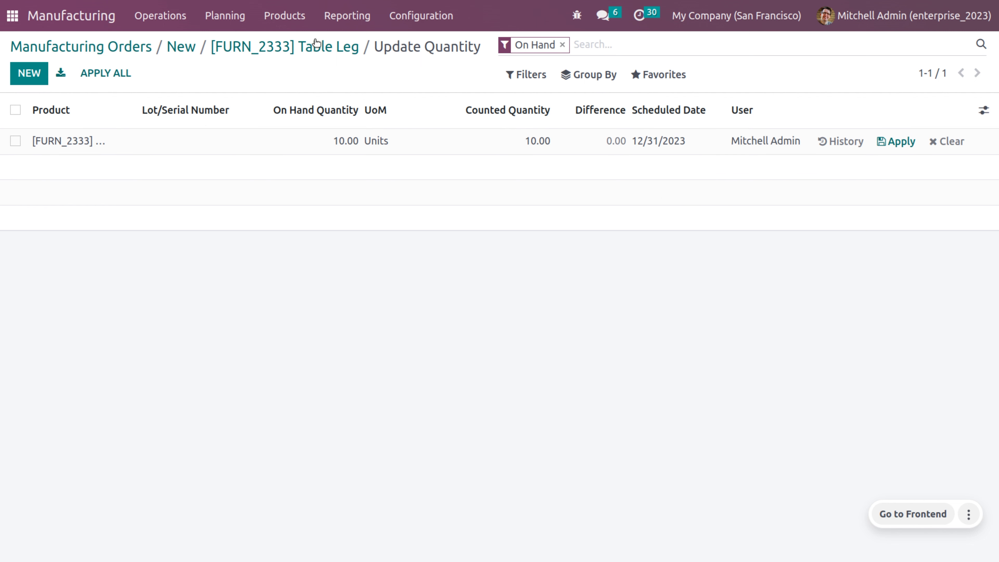
Step: Return to the new Table manufacturing order and confirm it
click(314, 47)
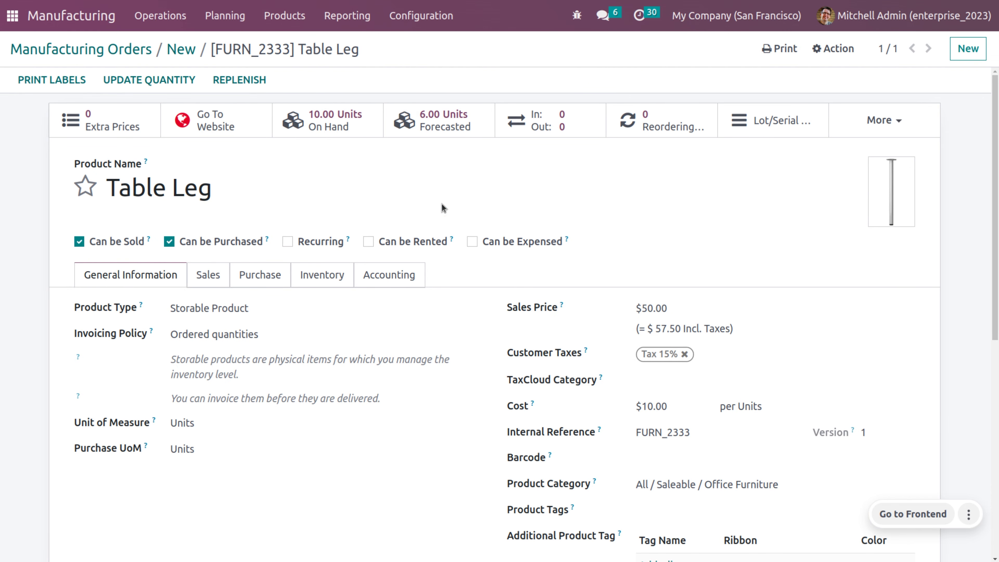
click(177, 50)
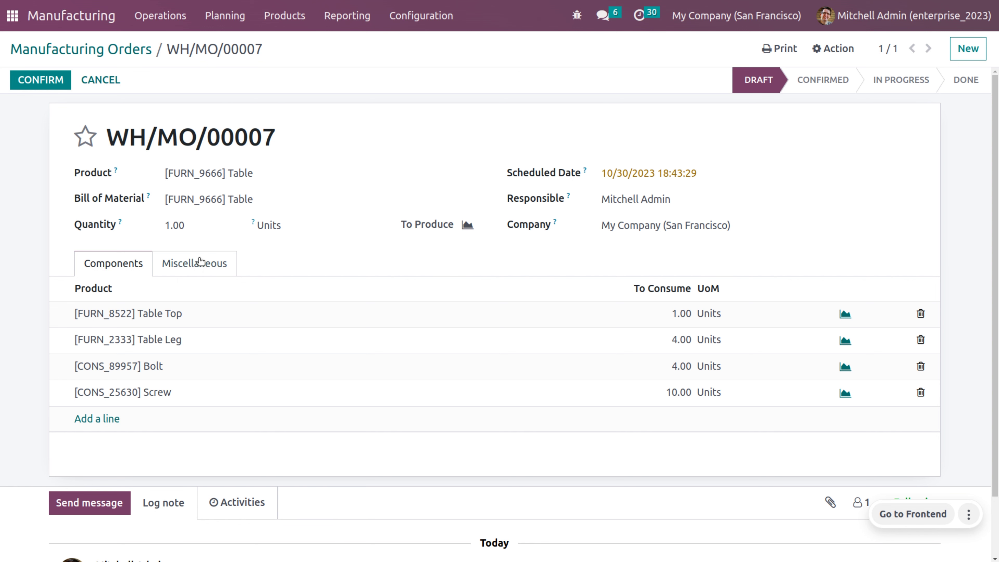
click(53, 80)
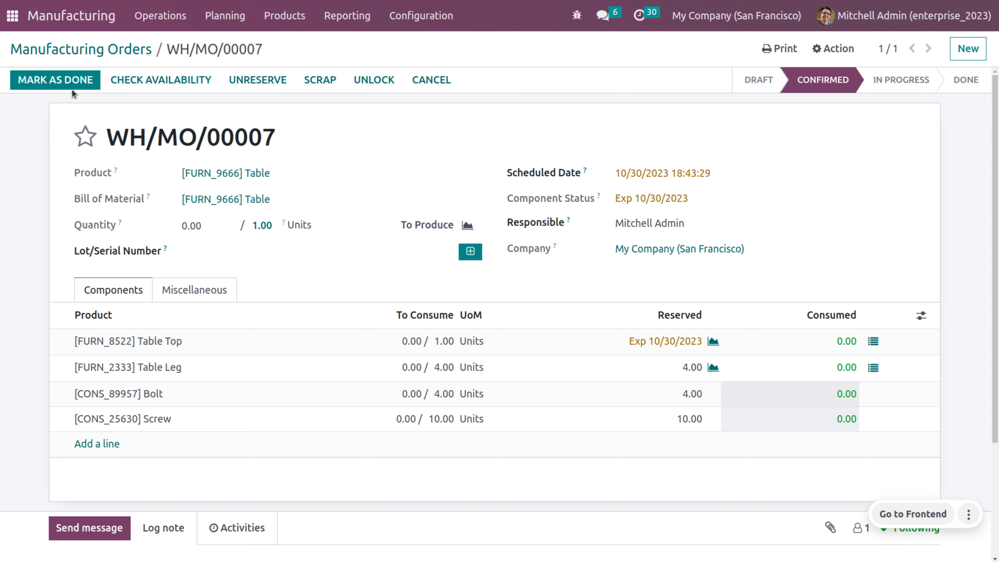
Step: Try to mark the Table manufacturing order as done with immediate production
click(66, 81)
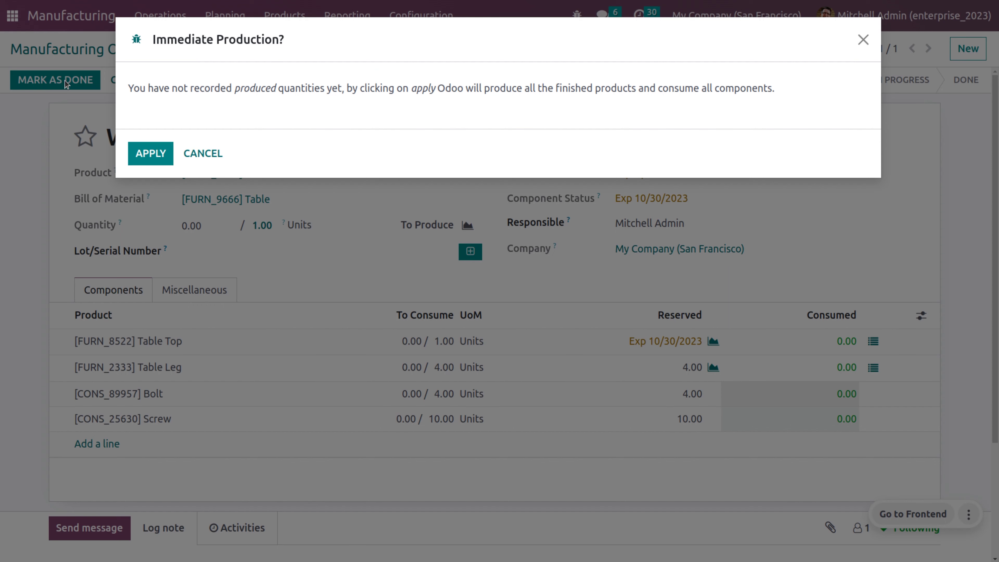
click(165, 152)
click(152, 161)
click(146, 157)
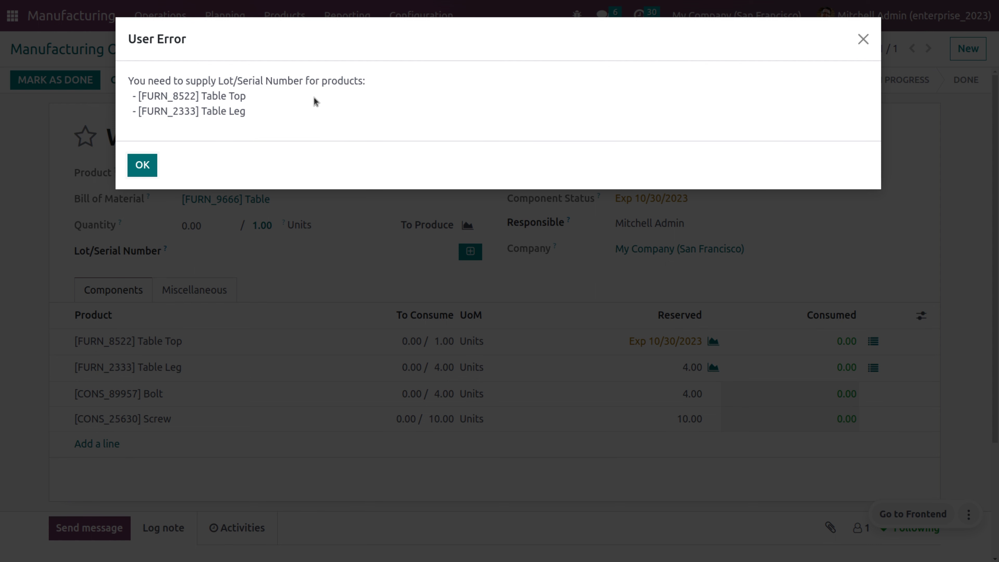
click(146, 157)
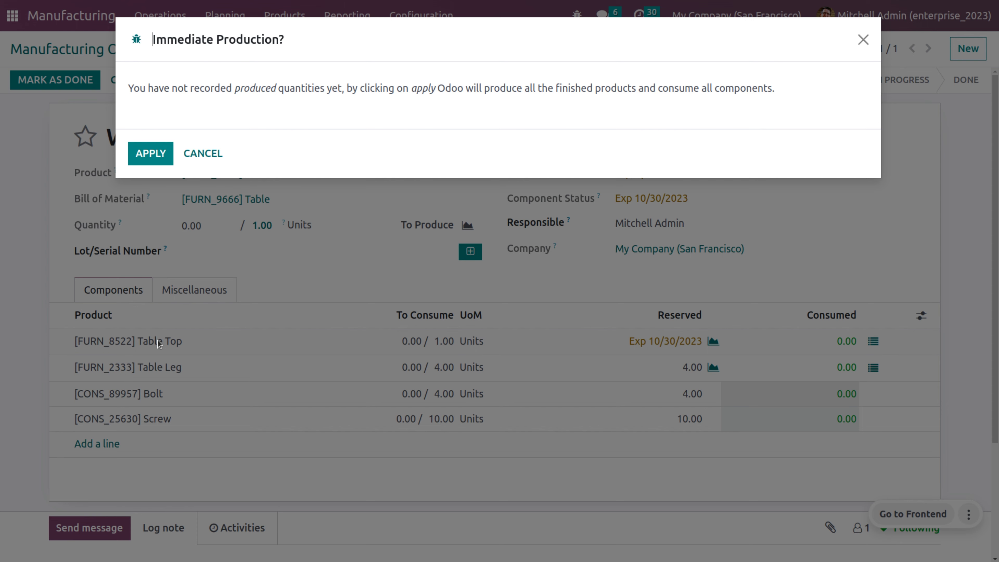
click(203, 153)
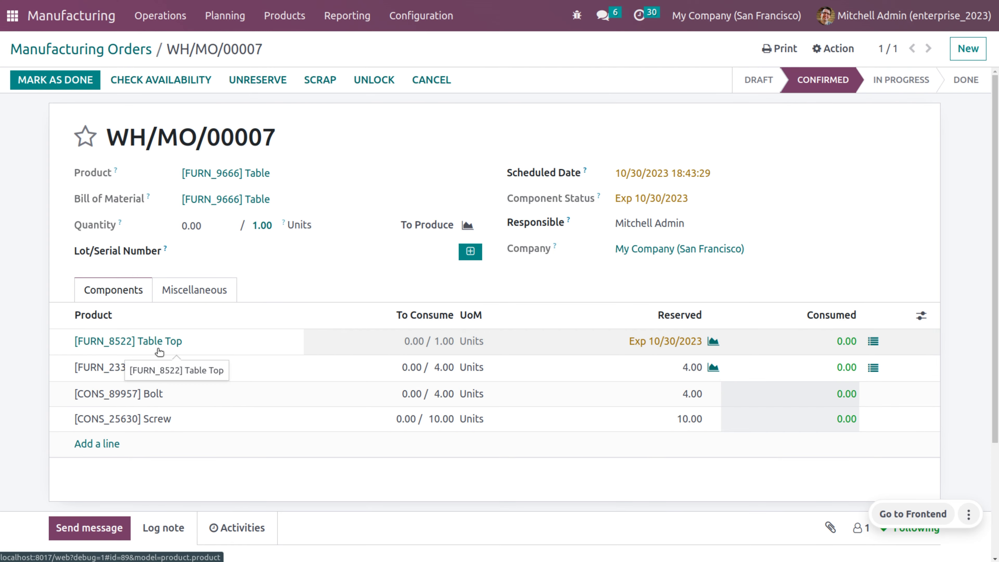
Step: Set the Table Top component's traceability to No Tracking, save the product and return to the manufacturing order
click(159, 341)
click(307, 277)
scroll(341, 386, down, 5)
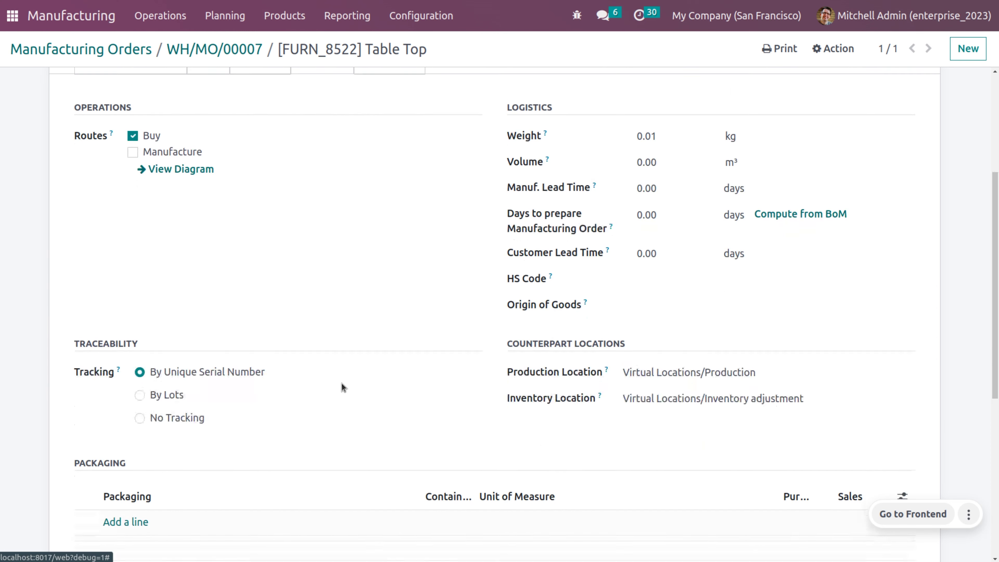
click(140, 416)
click(434, 49)
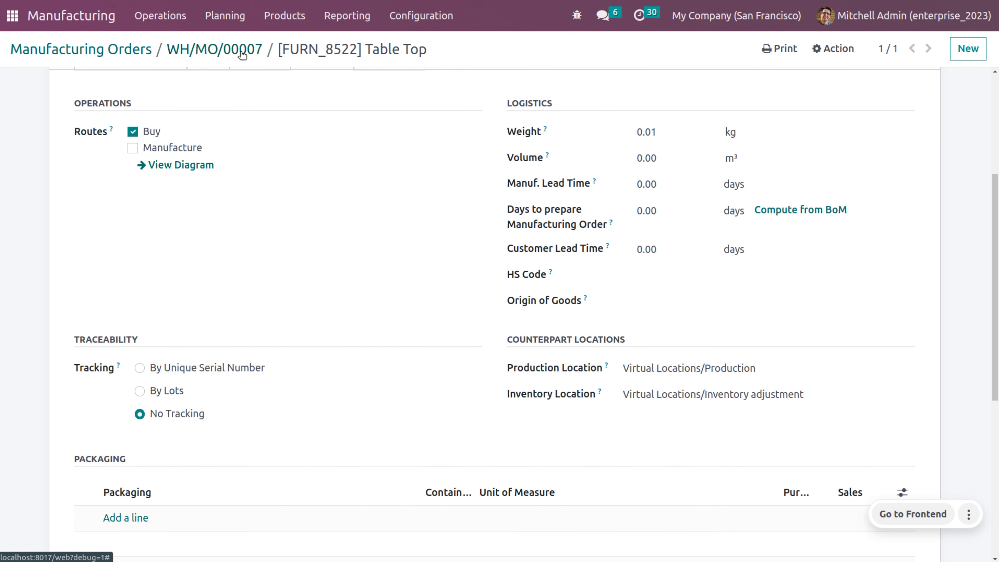
click(242, 51)
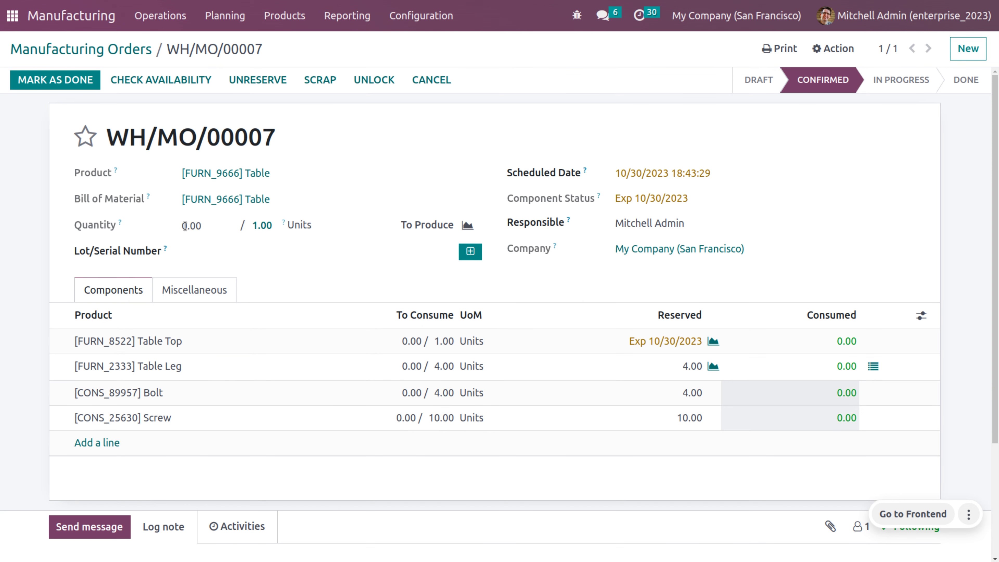
Step: Set the Table Leg component's traceability to No Tracking and save the product
click(176, 367)
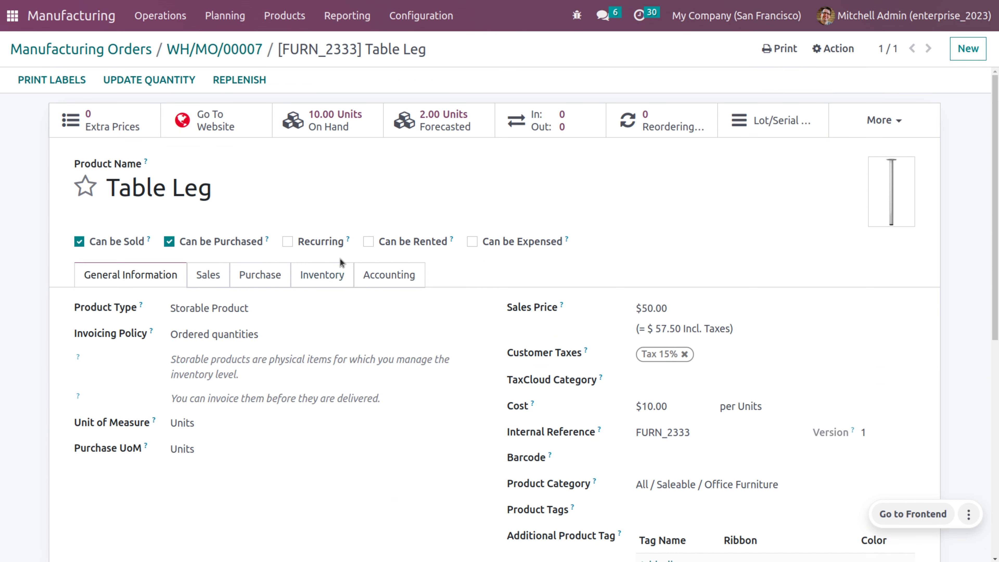
click(330, 274)
scroll(189, 421, down, 5)
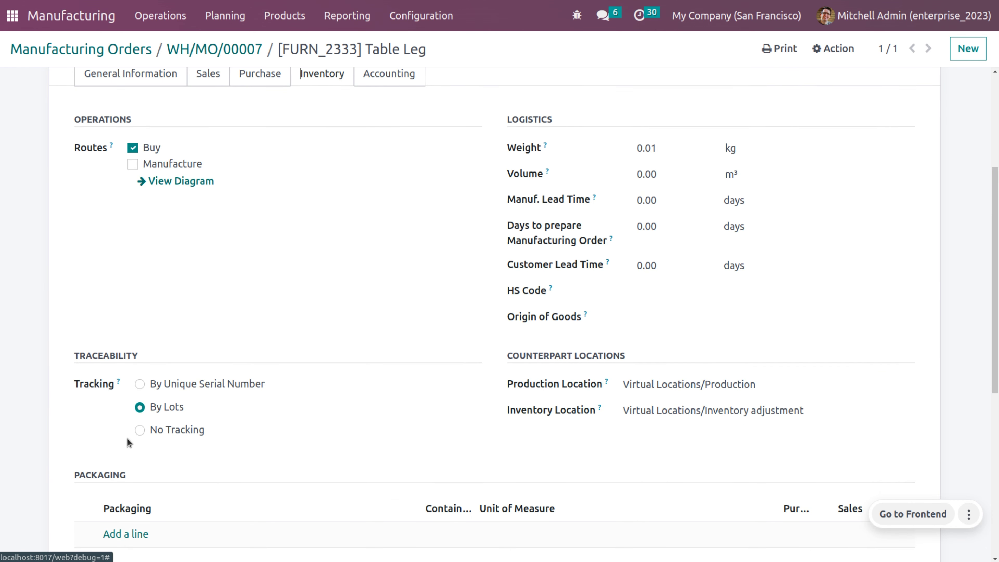
click(140, 430)
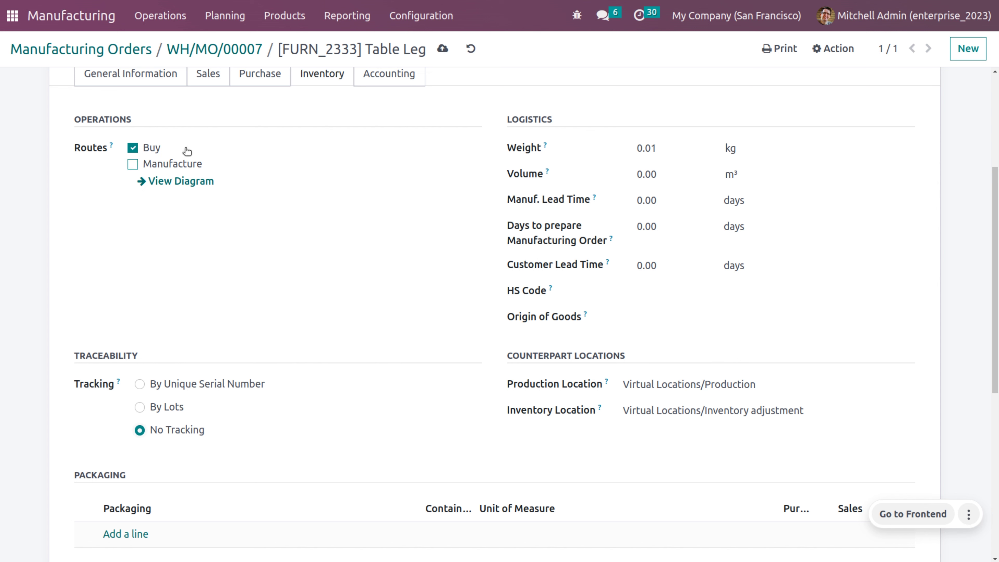
click(443, 48)
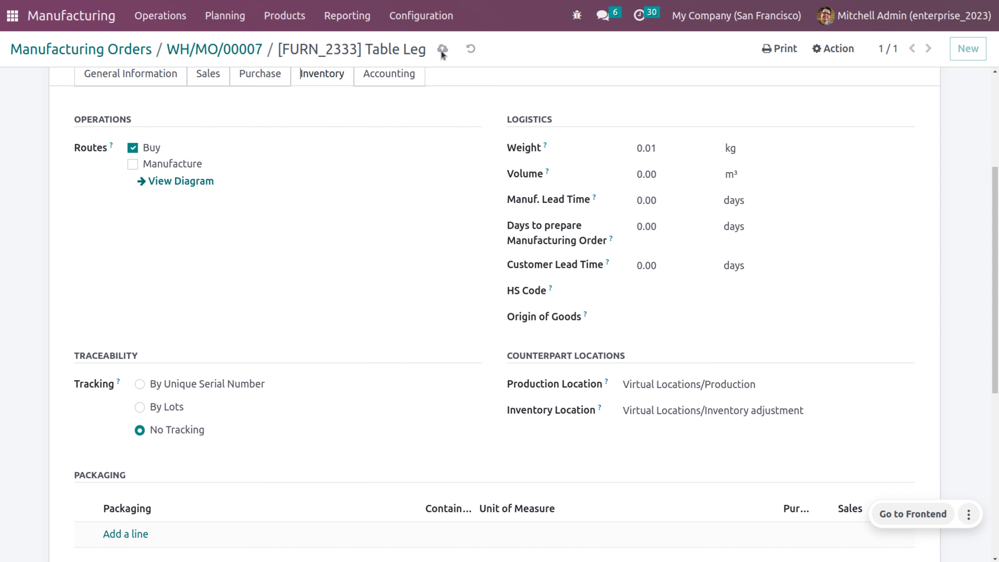
Step: Return to the Table manufacturing order and mark it as done, applying immediate production
click(234, 54)
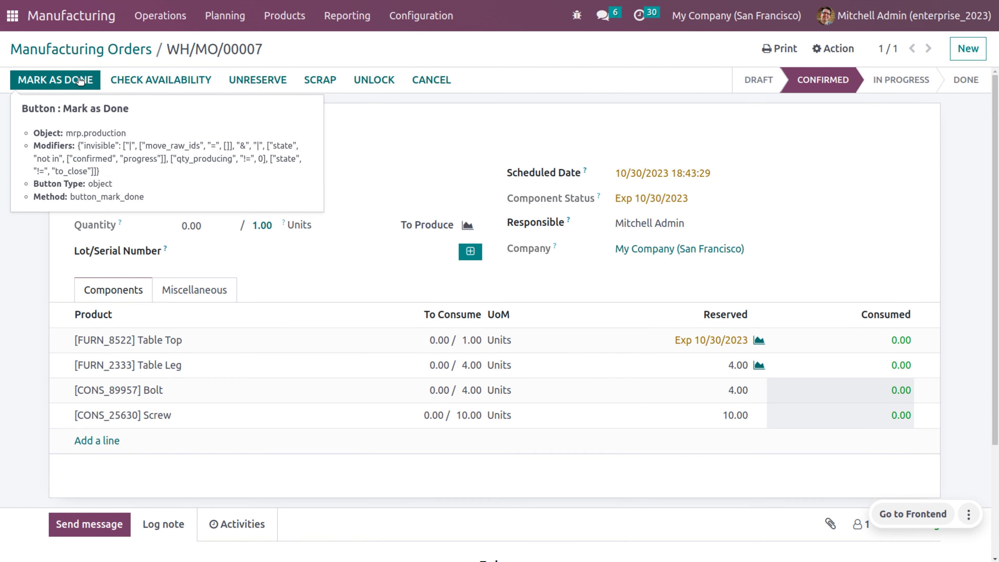
click(80, 80)
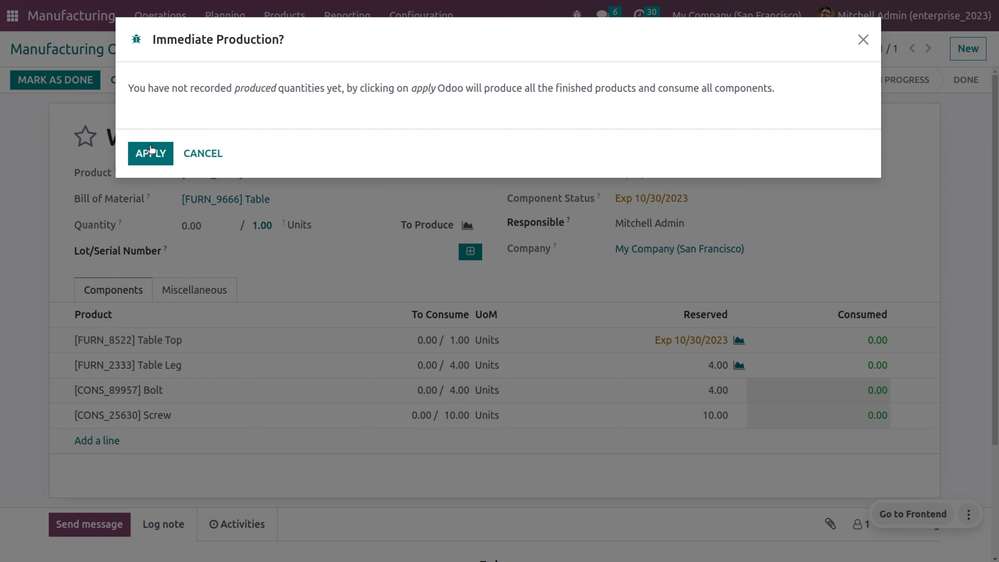
click(150, 162)
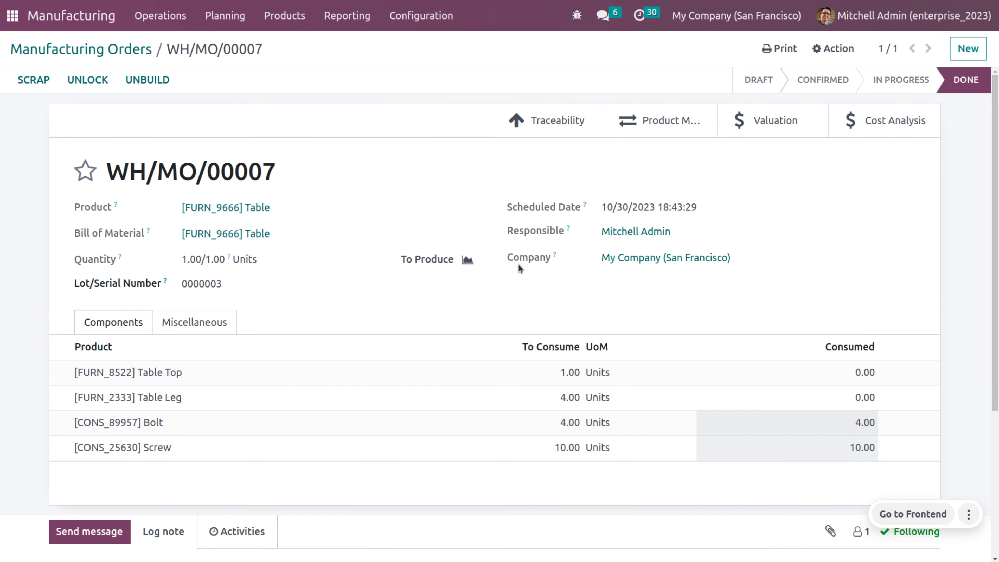
Step: Copy the completed manufacturing order's reference and open the landed costs list in the Inventory module
double_click(242, 176)
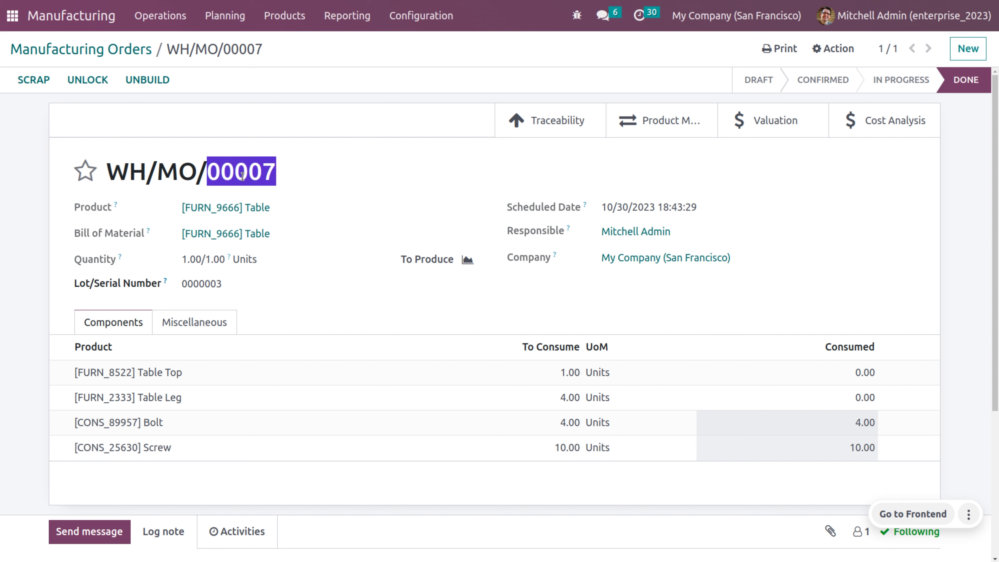
triple_click(172, 174)
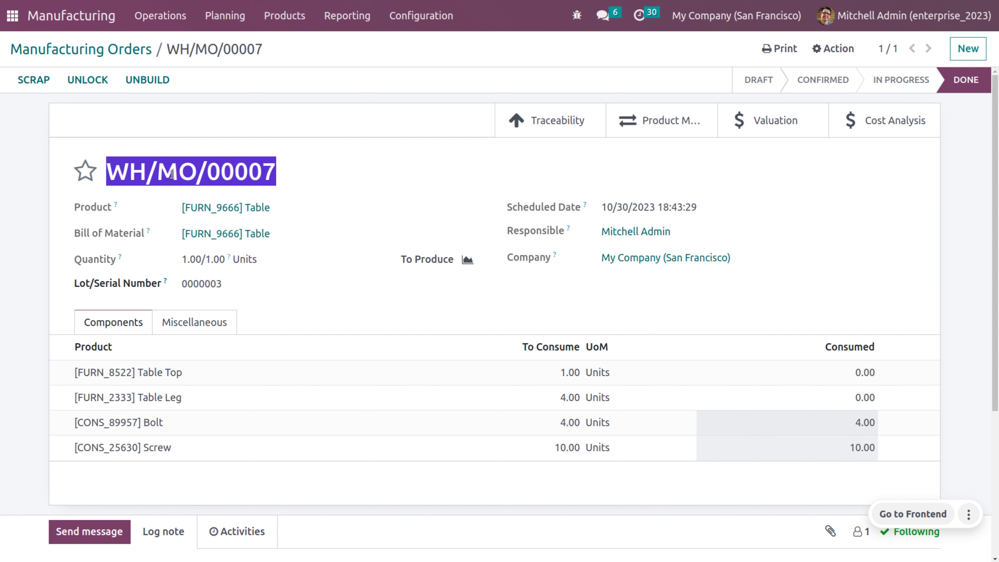
click(13, 16)
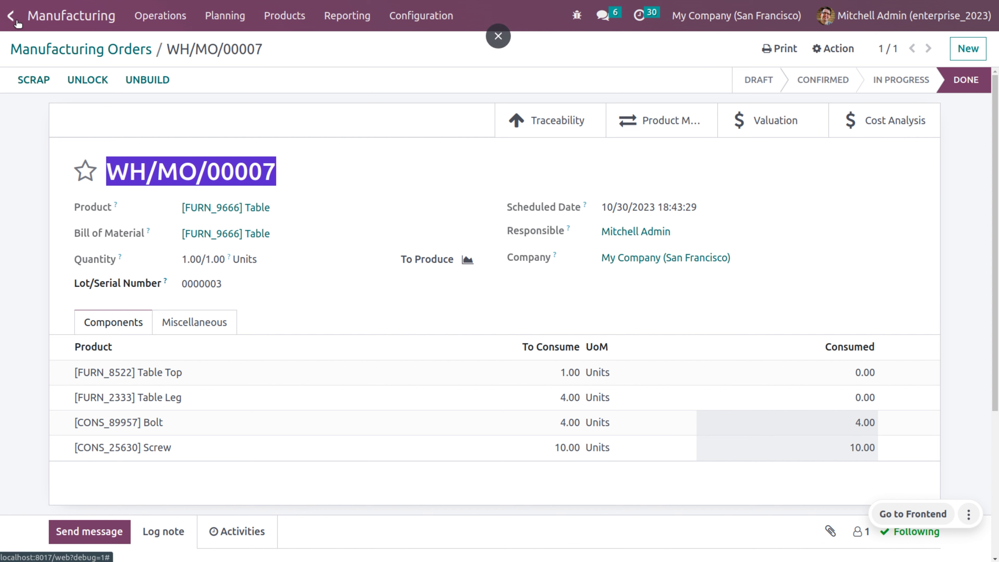
text(in)
key(Return)
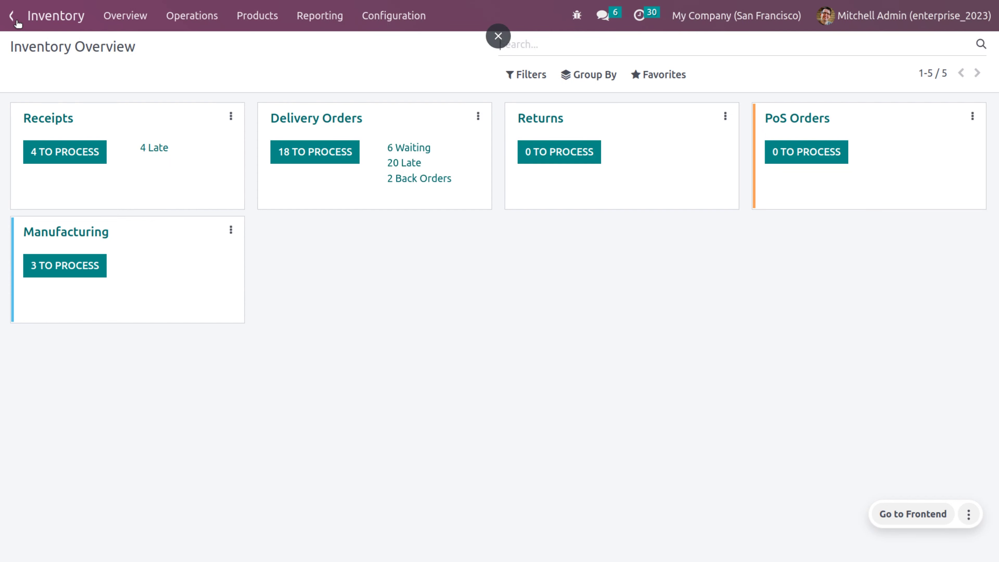
click(212, 5)
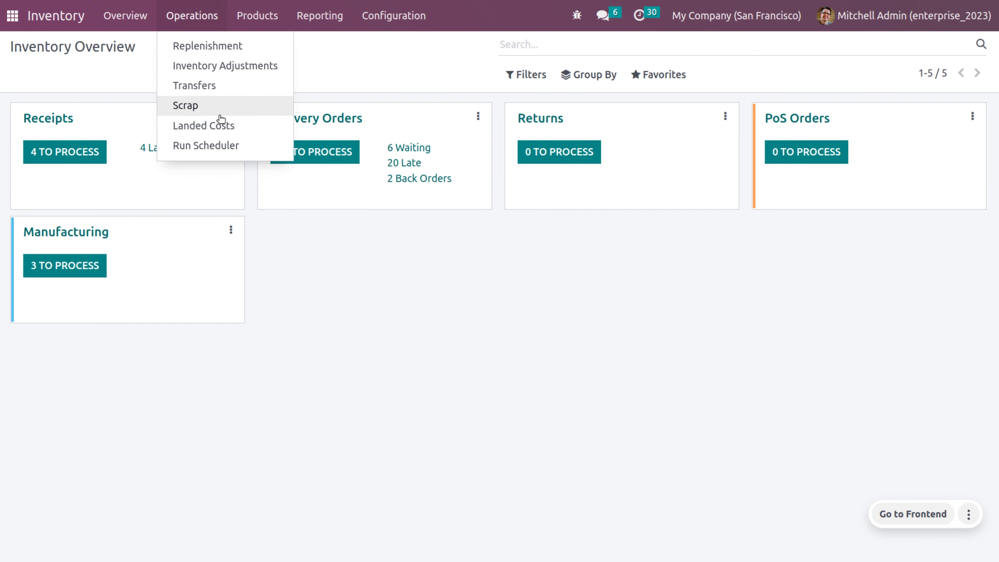
click(223, 125)
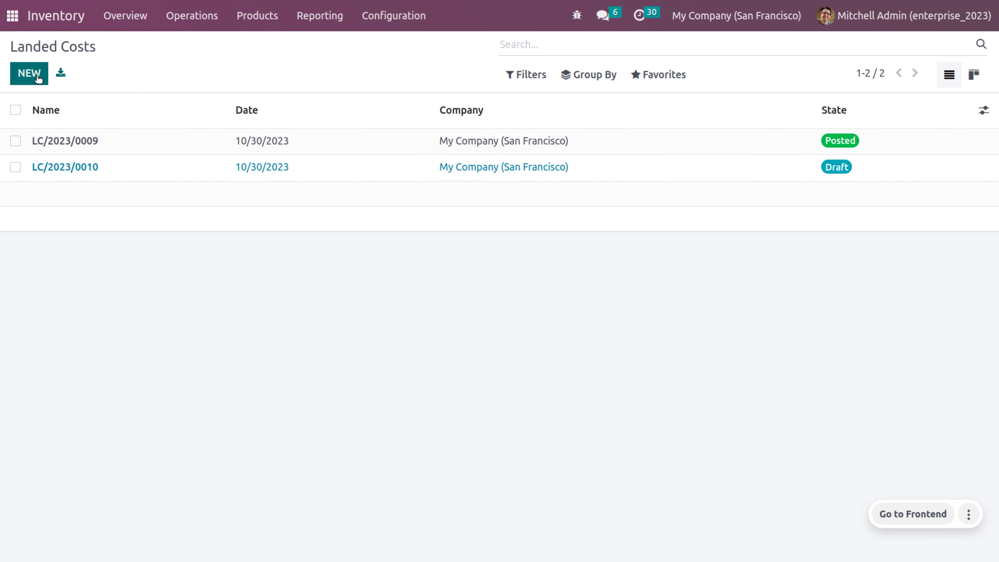
Step: Create a new landed cost applied on Manufacturing Orders and select the completed Table manufacturing order
click(29, 74)
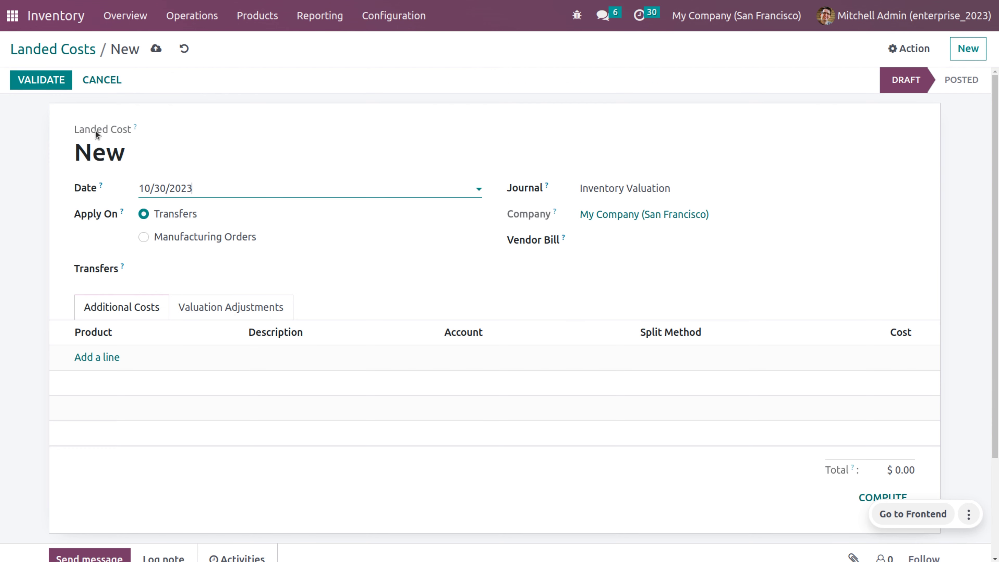
click(183, 241)
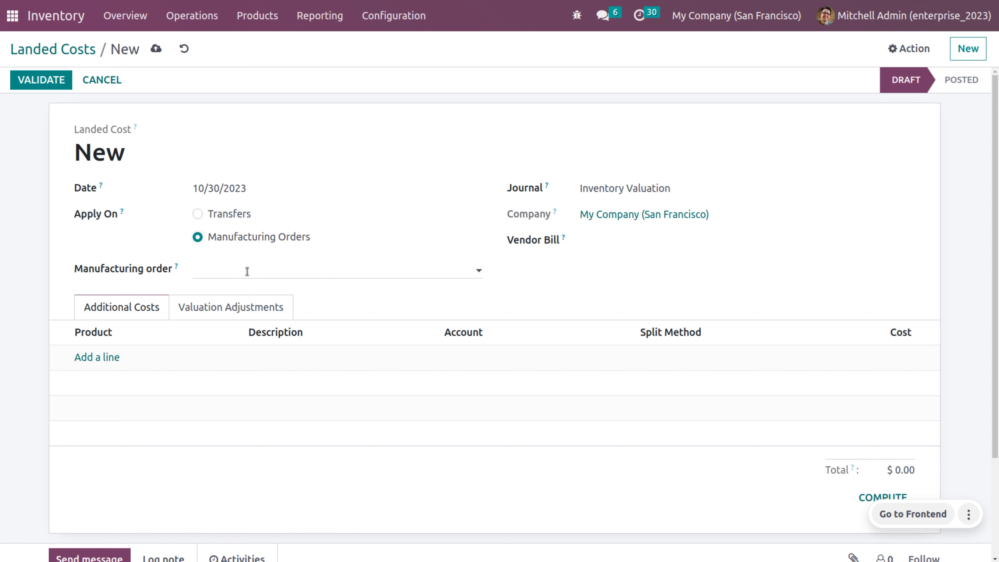
click(249, 272)
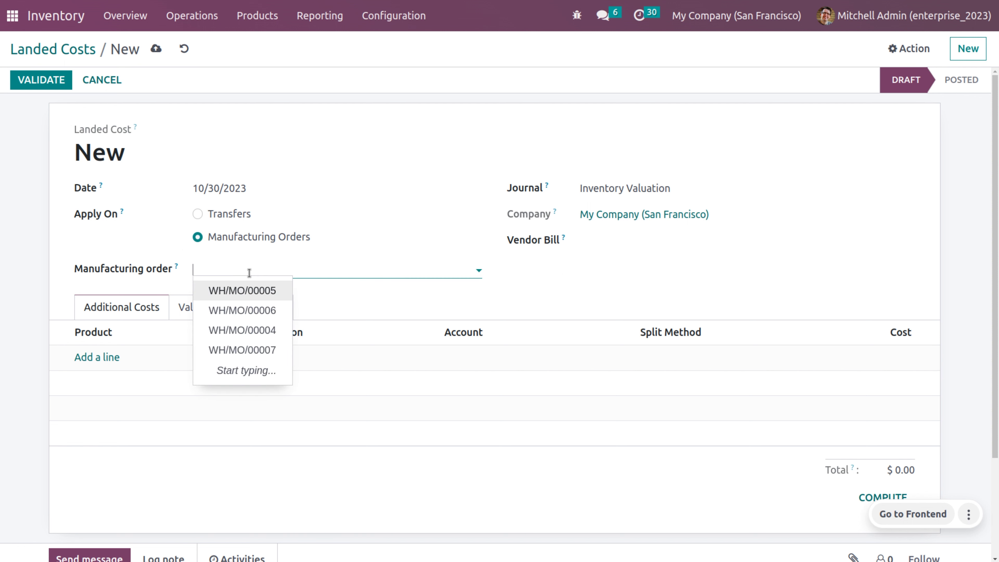
text(WH/MO/00007)
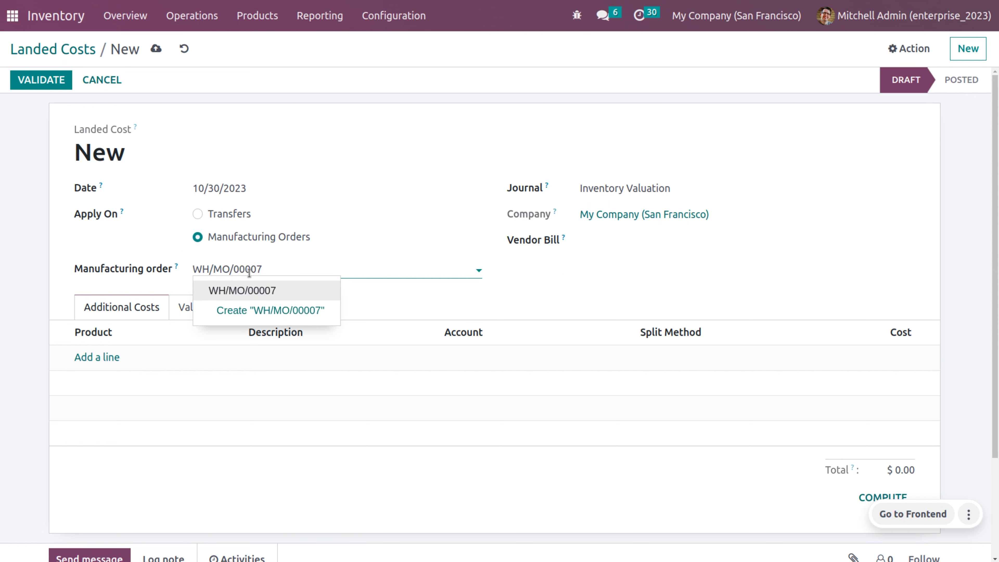
click(266, 291)
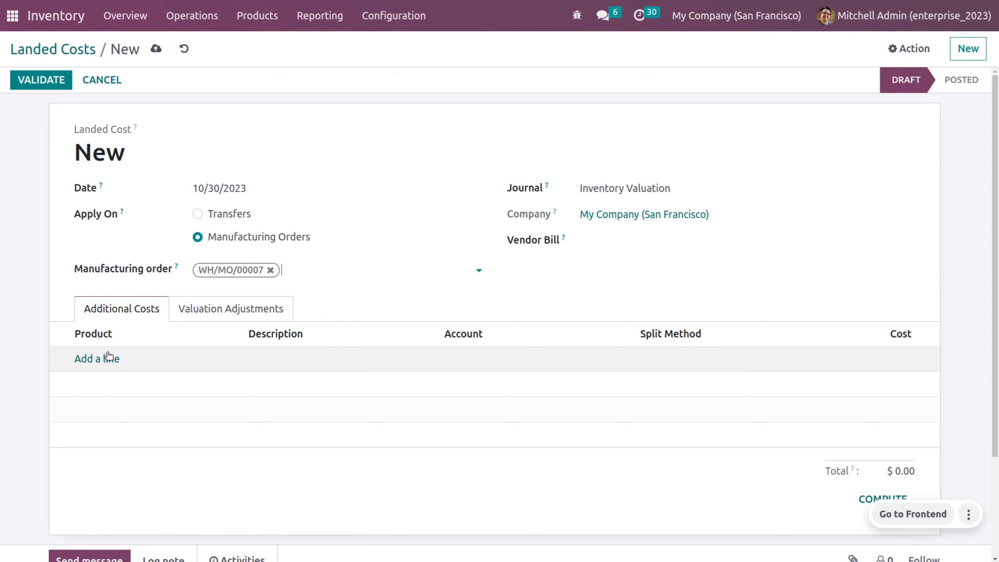
Step: Add Transportation as an additional cost line on the new landed cost and compute the cost distribution
click(115, 361)
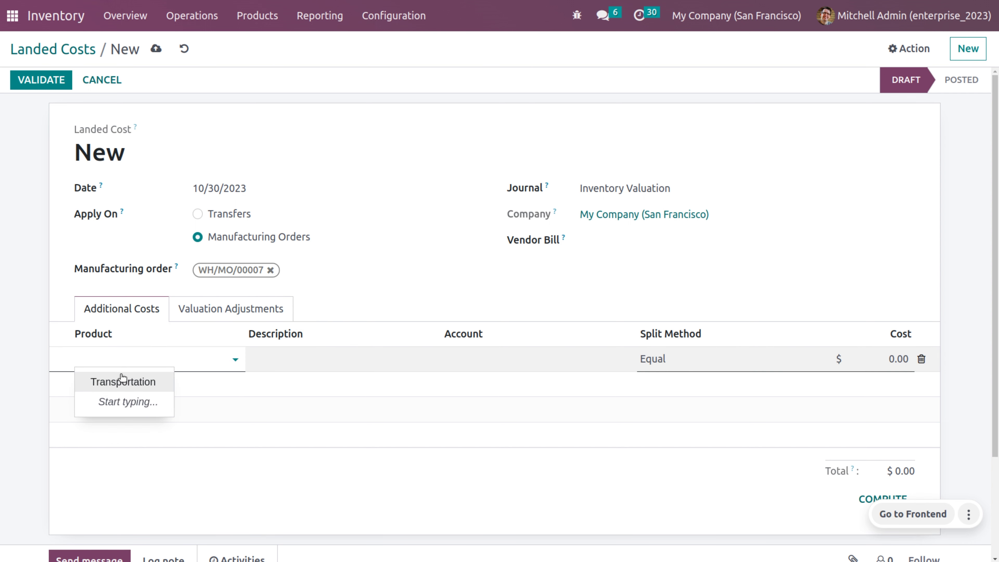
click(134, 387)
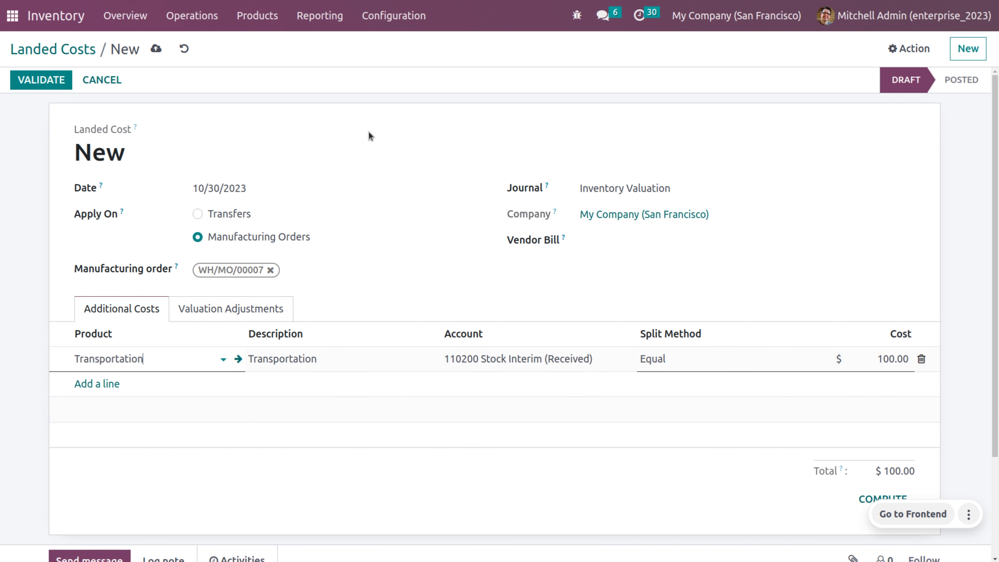
scroll(853, 464, down, 3)
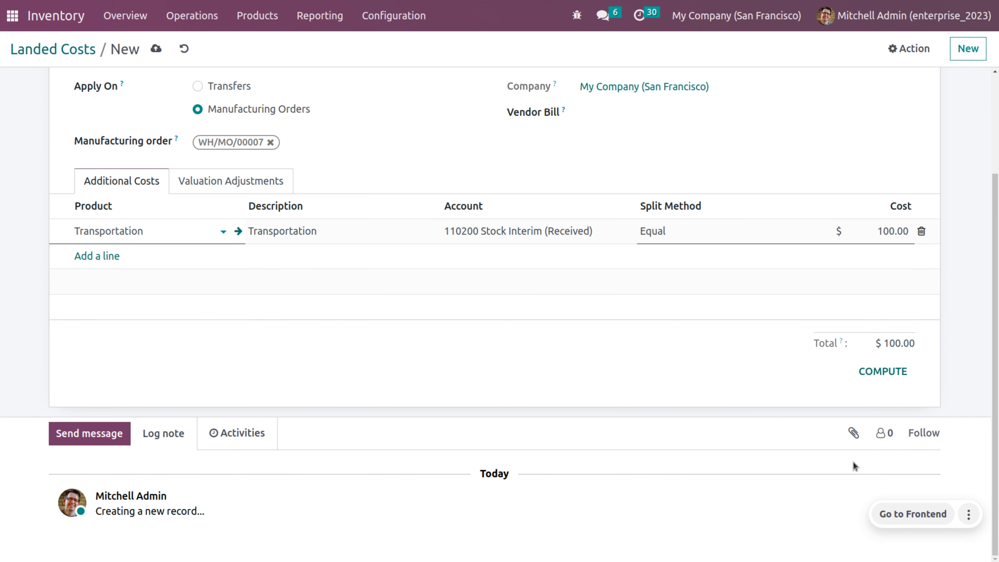
click(865, 369)
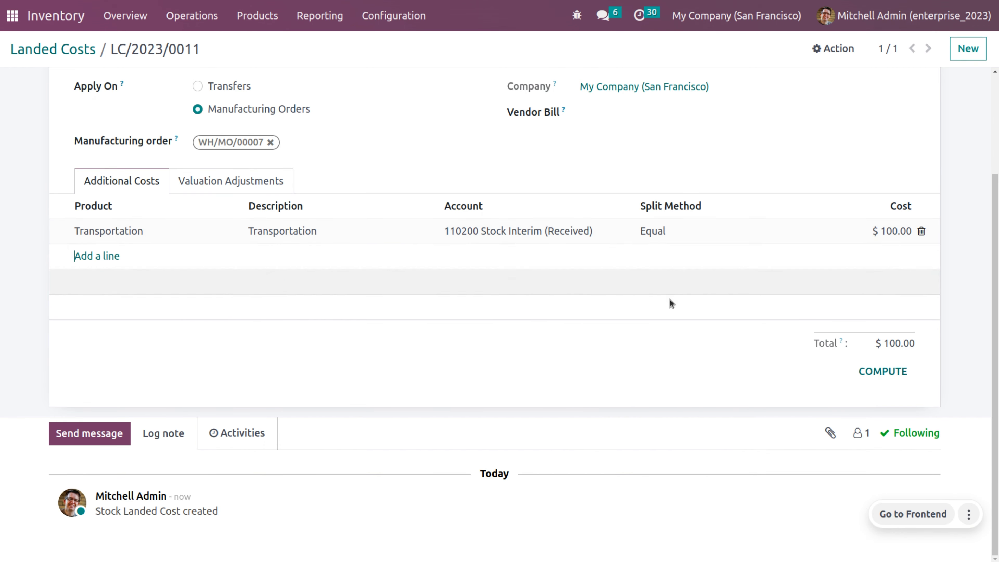
Step: Review the valuation adjustments for the Table manufacturing order and validate the landed cost
scroll(719, 279, up, 3)
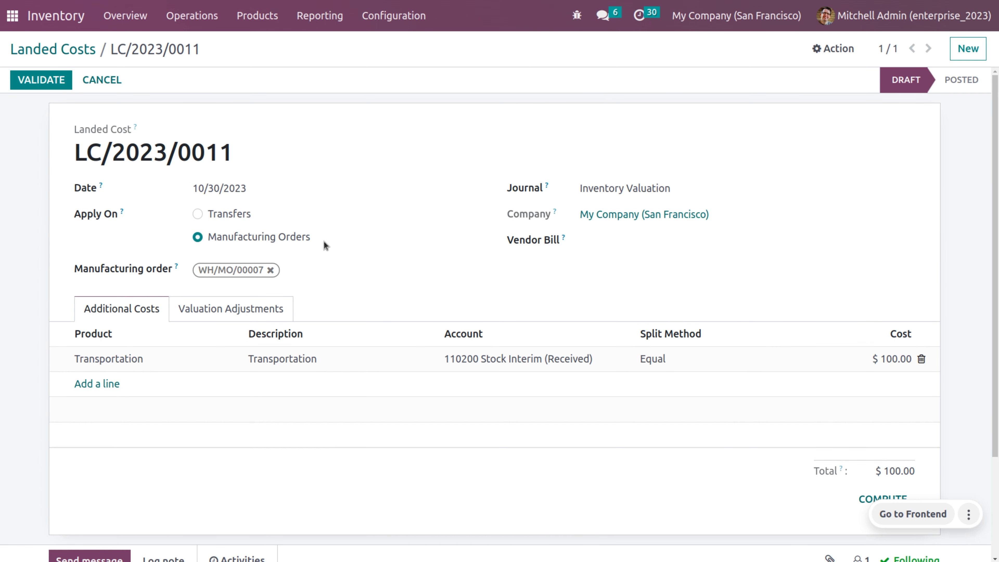
click(243, 310)
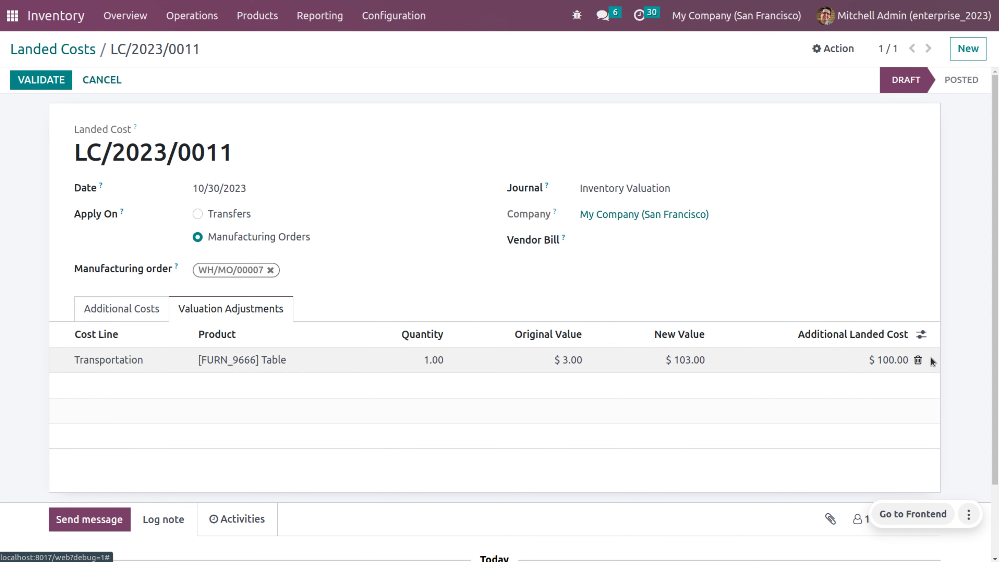
click(50, 81)
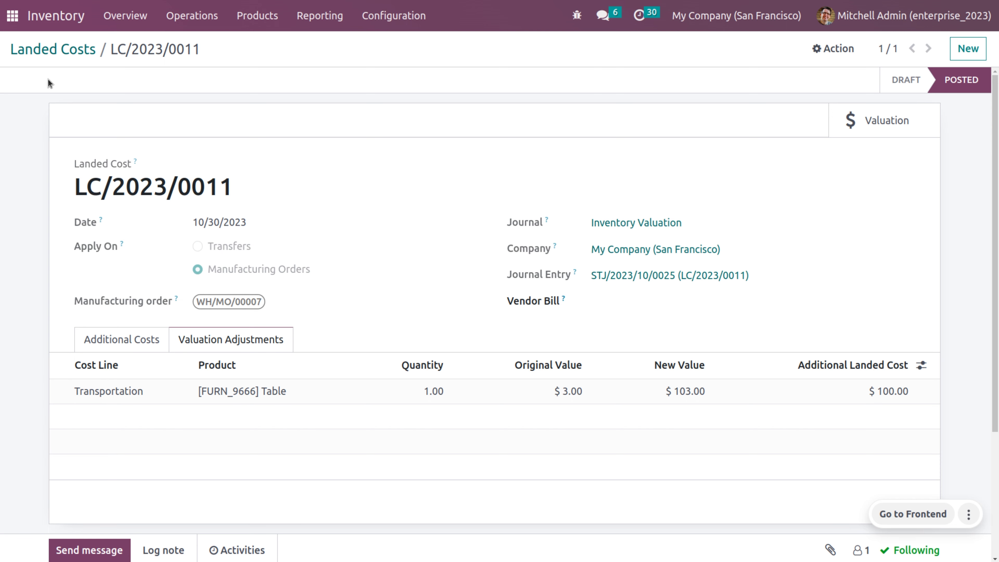